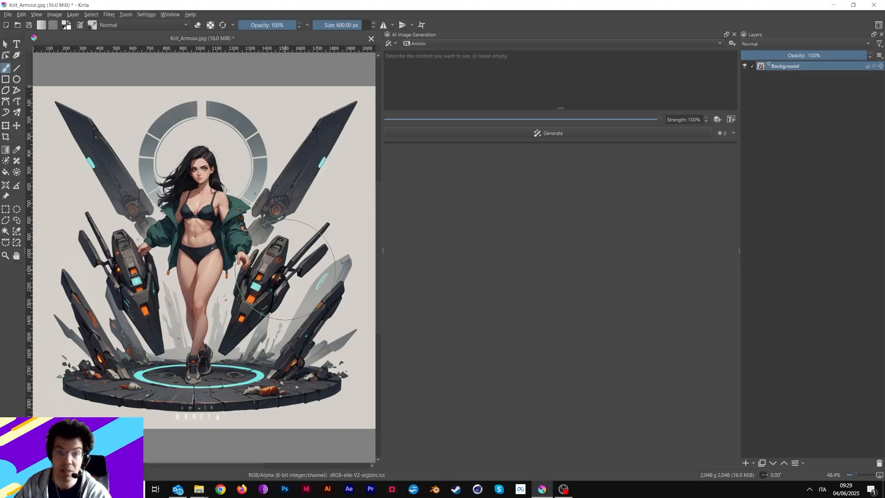
Review the Animix style preset's checkpoint, LoRA, prompt and sampler settings, and close the configuration unchanged
left_click(731, 43)
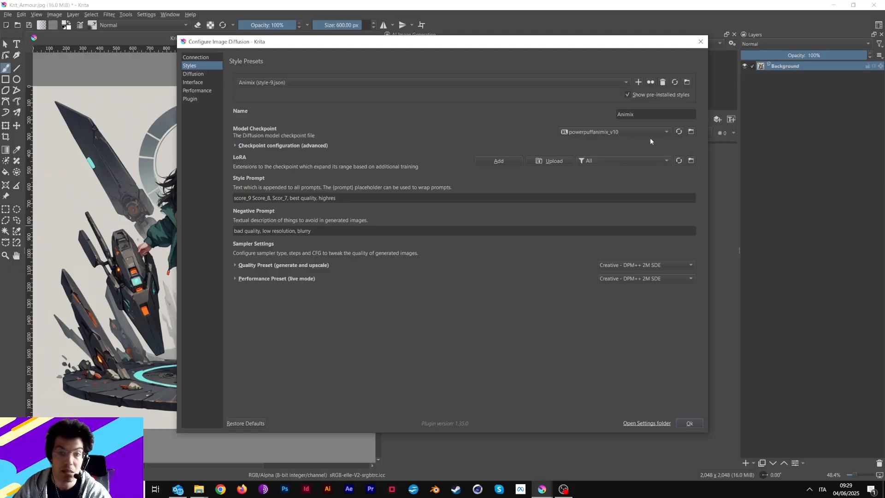
left_click(701, 42)
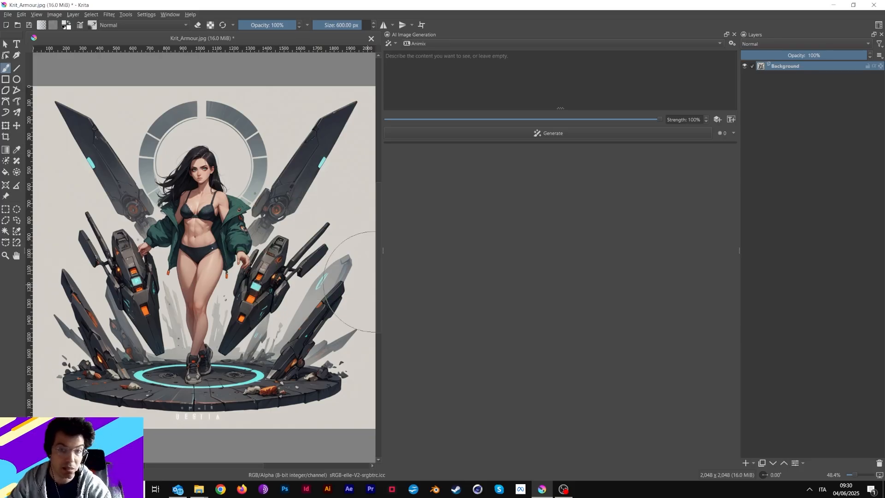
mouse_move(382, 250)
left_mouse_down()
mouse_move(393, 247)
mouse_move(365, 251)
left_mouse_up()
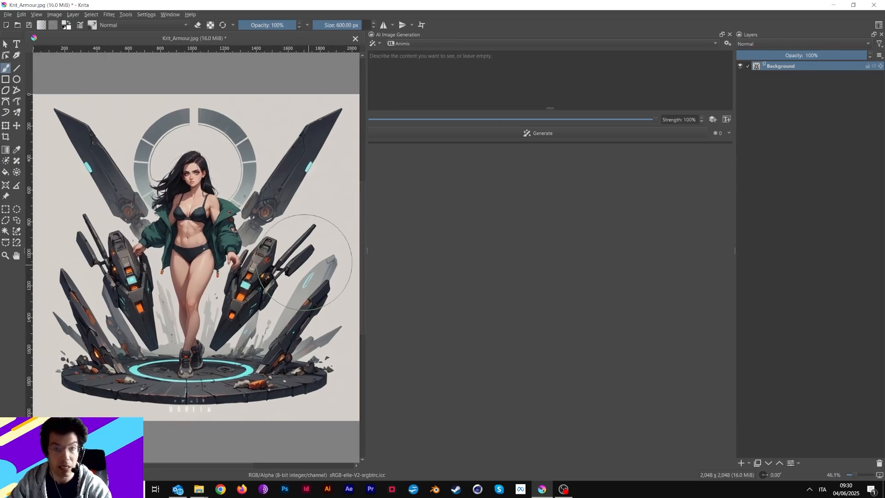
Switch the AI image generation workspace from Generate to Live
left_click(379, 45)
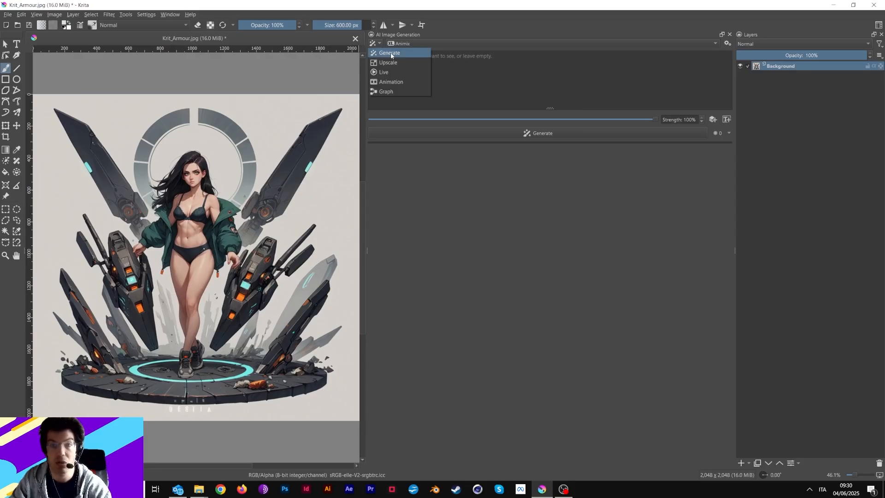
left_click(390, 52)
left_click(375, 43)
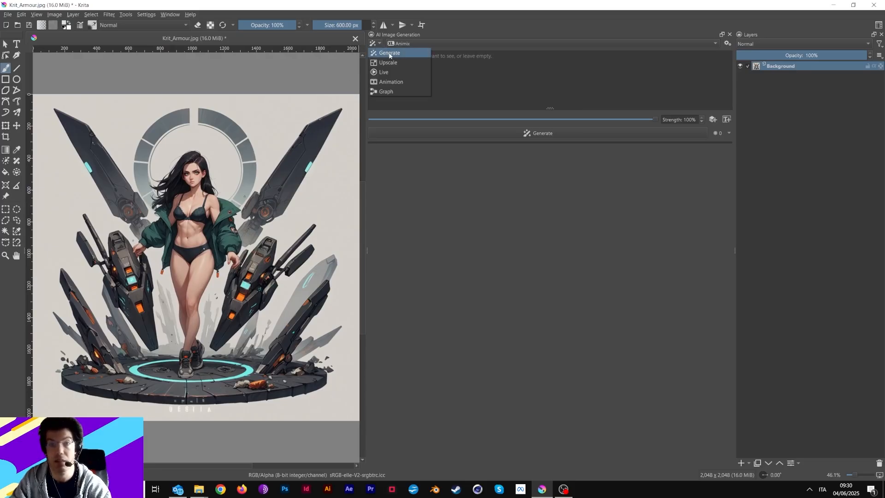
left_click(389, 53)
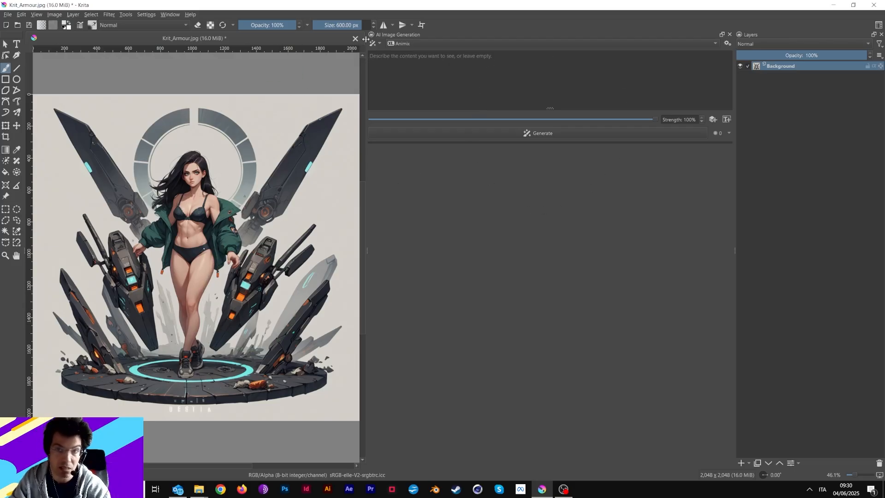
left_click(374, 43)
left_click(389, 71)
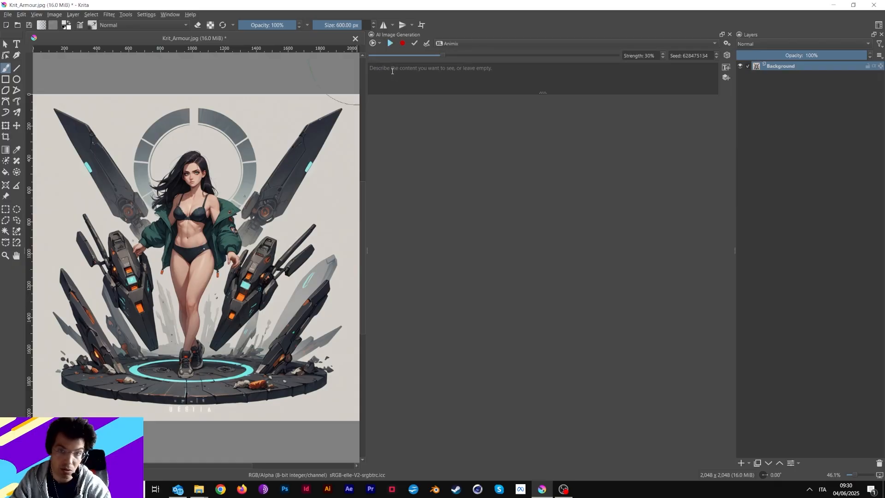
Make a large rectangular selection over the upper part of the illustration and clear it again
left_click(6, 209)
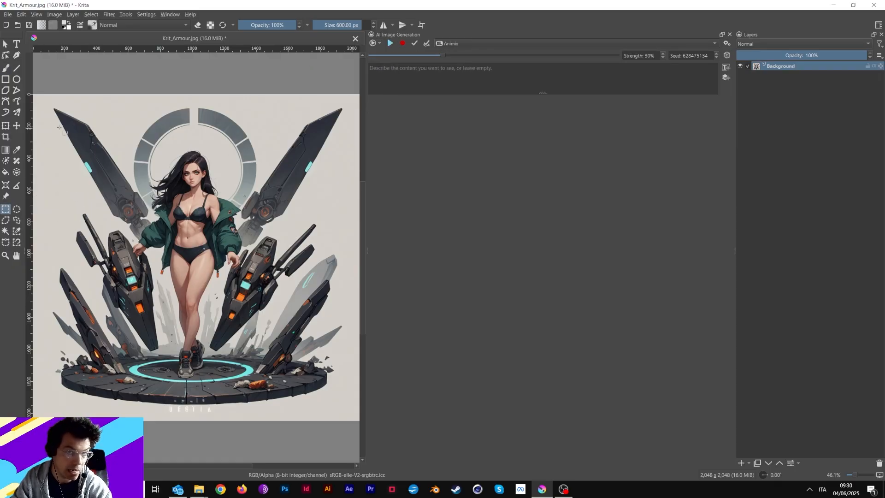
left_click_drag(51, 109, 299, 285)
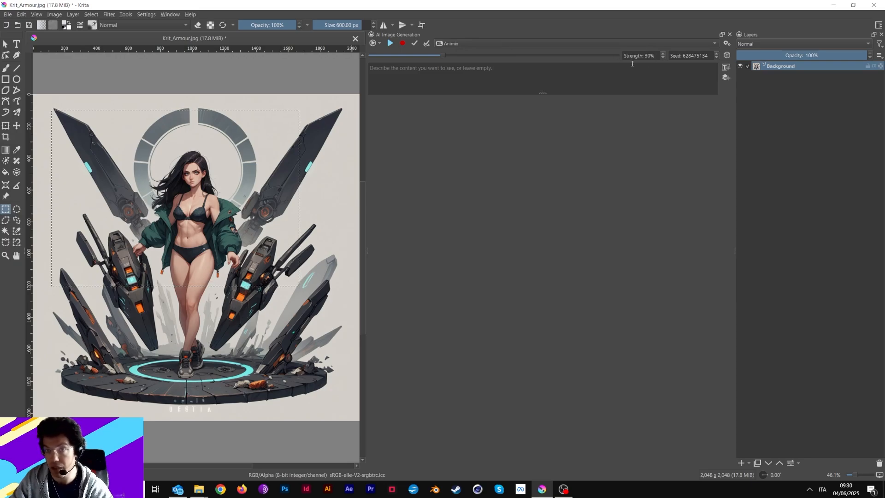
left_click(262, 222)
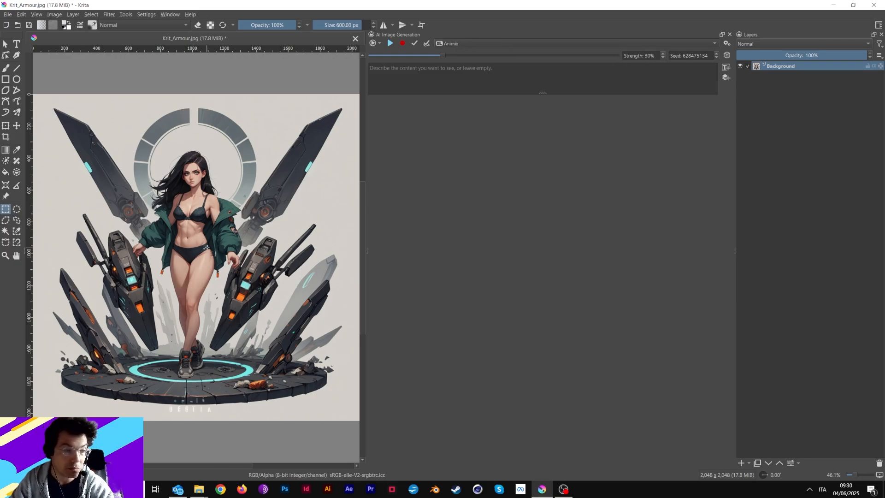
left_click_drag(366, 249, 384, 246)
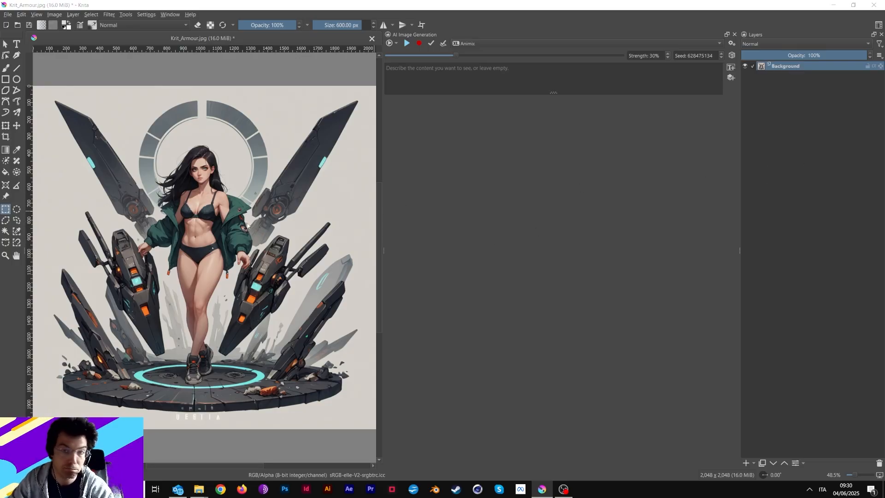
Insert the armour.png image as a new layer above the background
left_click_drag(247, 225, 180, 188)
left_click(208, 194)
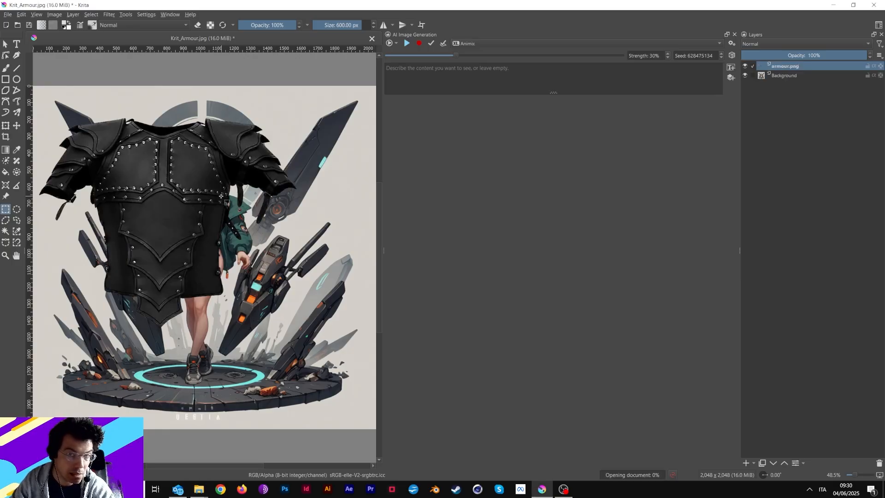
left_click(170, 167)
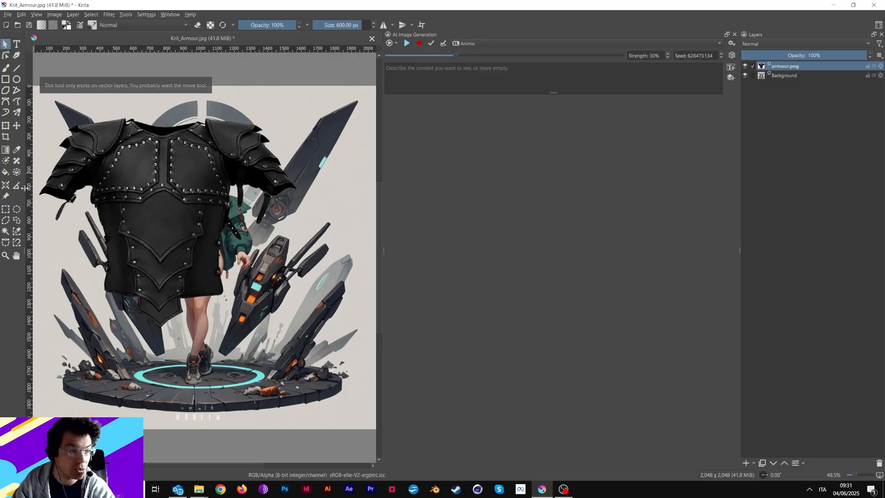
Move and scale down the armour image so it fits the woman's torso, and hide its layer
left_click(17, 125)
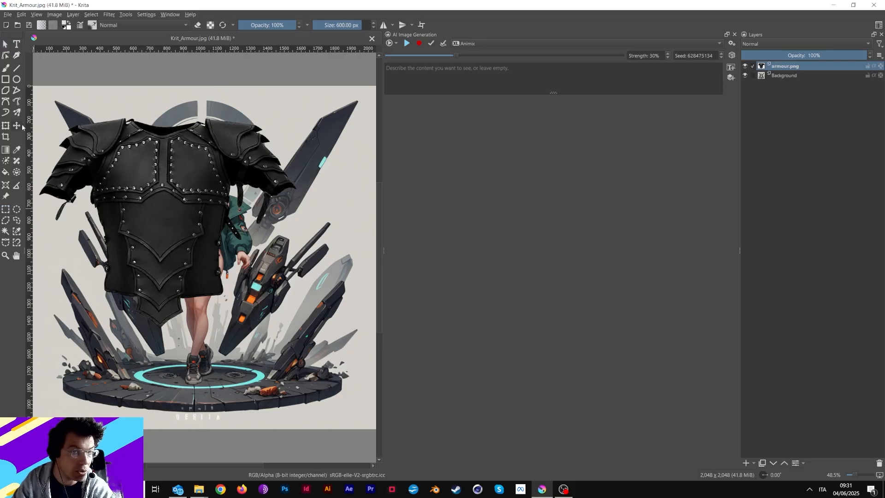
left_click_drag(169, 174, 209, 183)
key("ctrl+t")
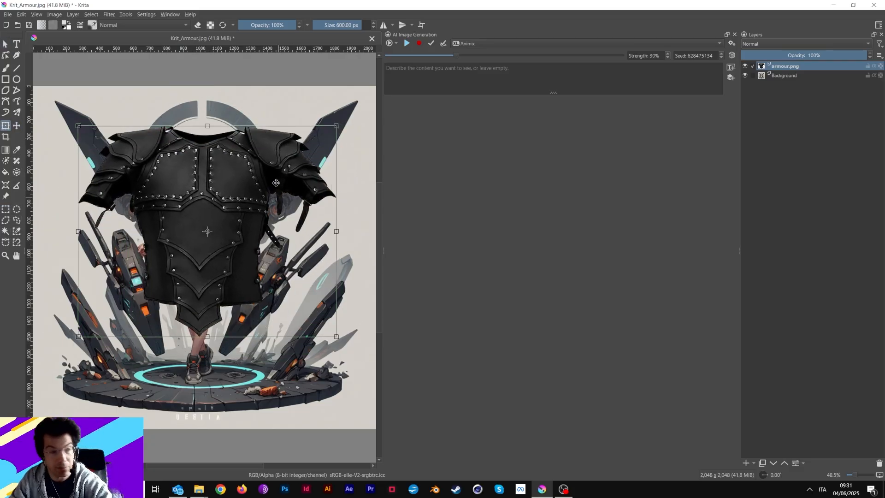
left_click_drag(207, 125, 218, 248)
left_click_drag(214, 282, 210, 218)
left_click_drag(204, 183, 205, 191)
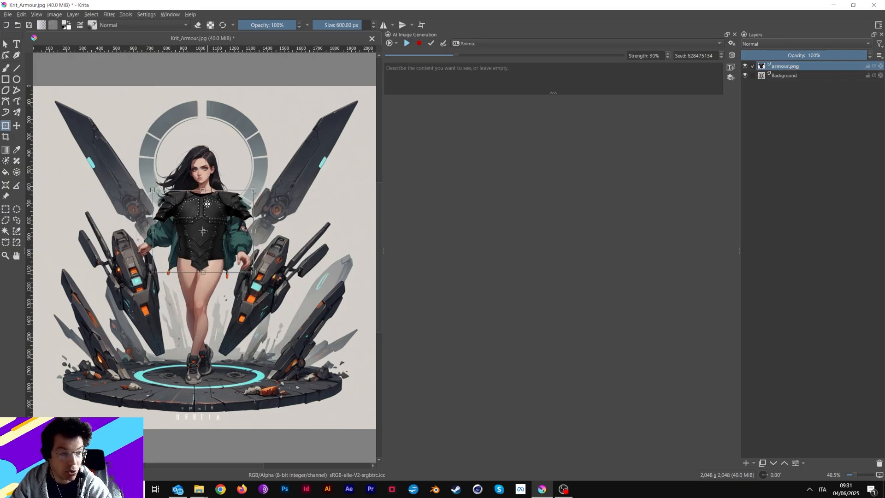
left_click(745, 66)
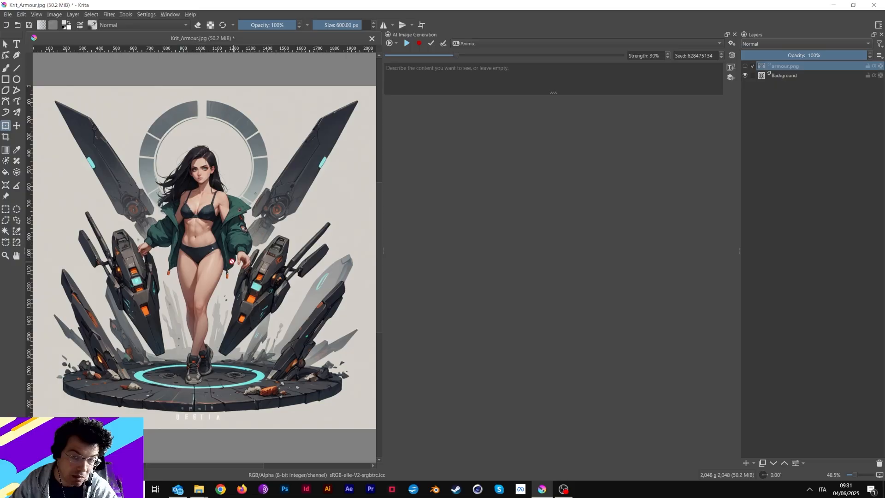
Switch the AI generation to the Generate workspace and make a rectangular selection covering the entire canvas
left_click(391, 43)
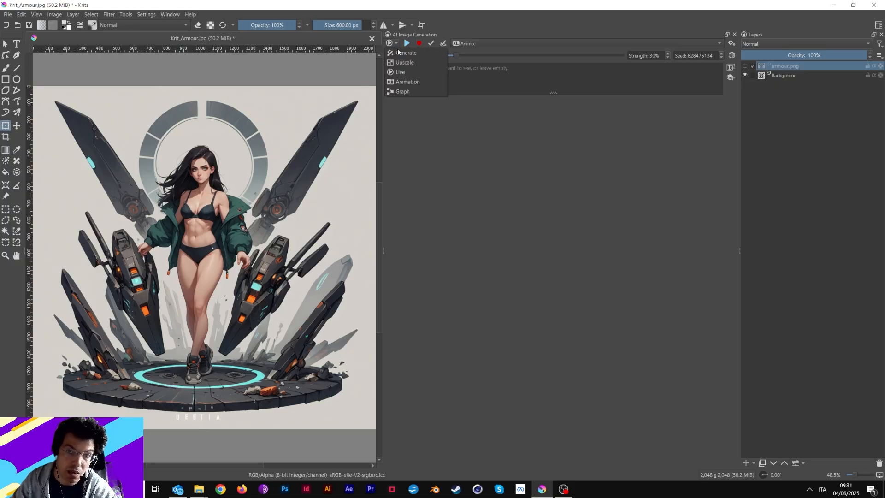
left_click(399, 52)
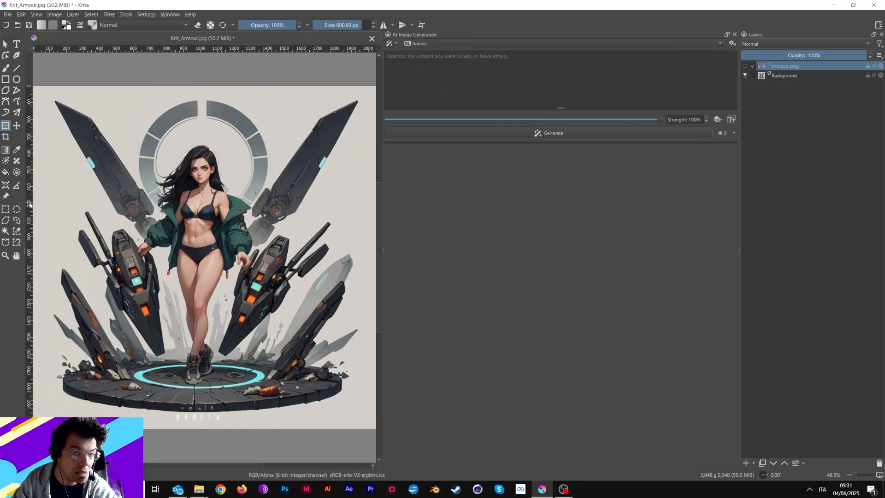
key("ctrl+r")
key("ctrl+minus")
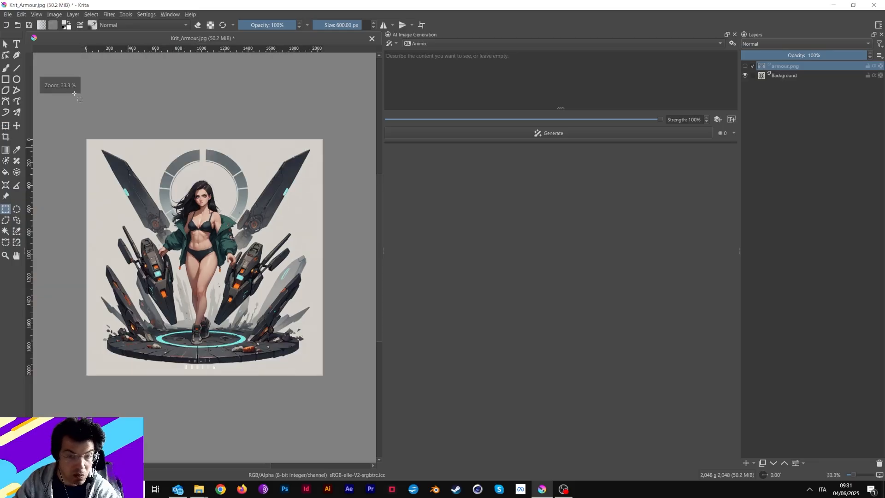
left_click_drag(86, 139, 329, 381)
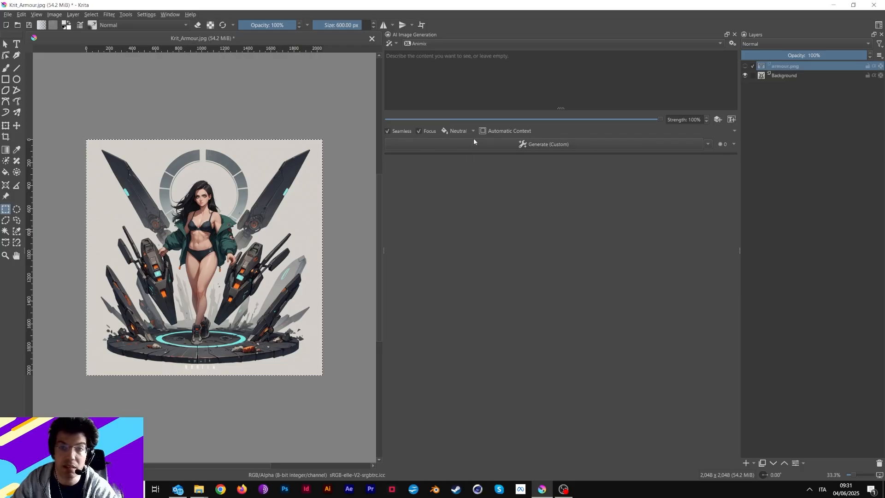
Look through the generation modes offered for the selected area, such as Fill, Expand and Add Content
left_click(707, 144)
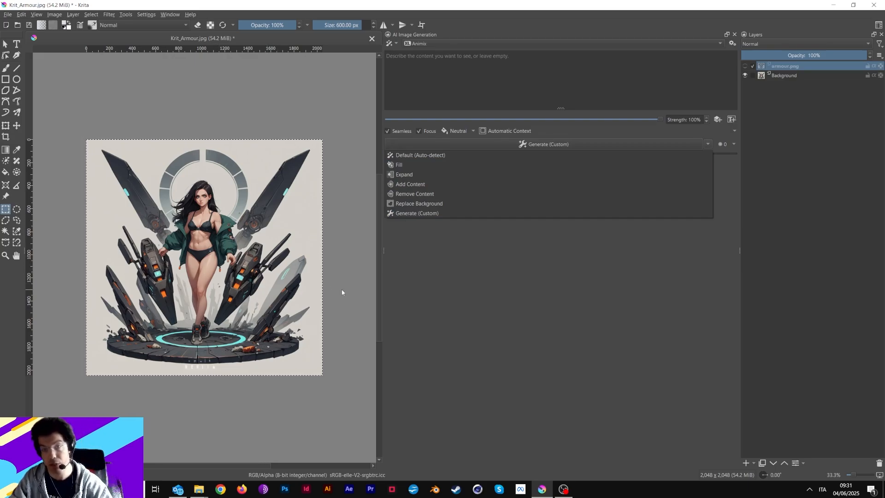
left_click(456, 279)
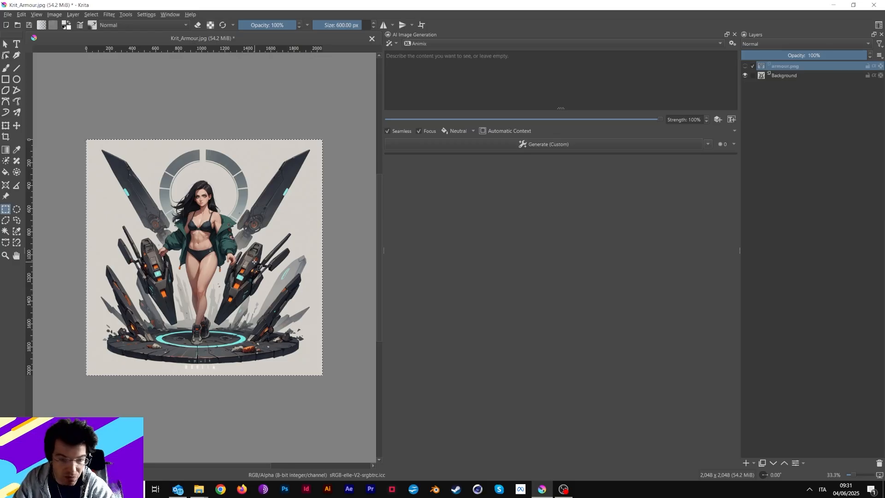
scroll(254, 261, "up", 1)
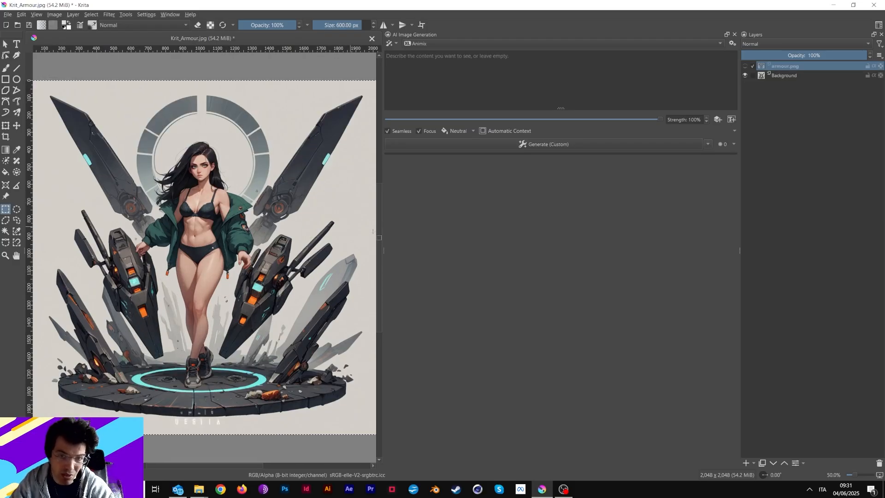
left_click_drag(383, 251, 429, 251)
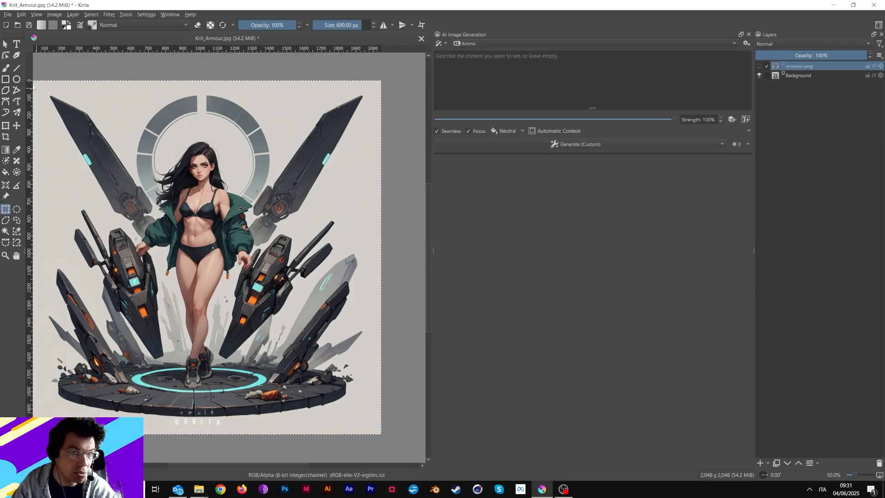
Switch the AI generation to the Live workspace and clear the selection of the whole canvas
left_click(6, 45)
left_click(439, 43)
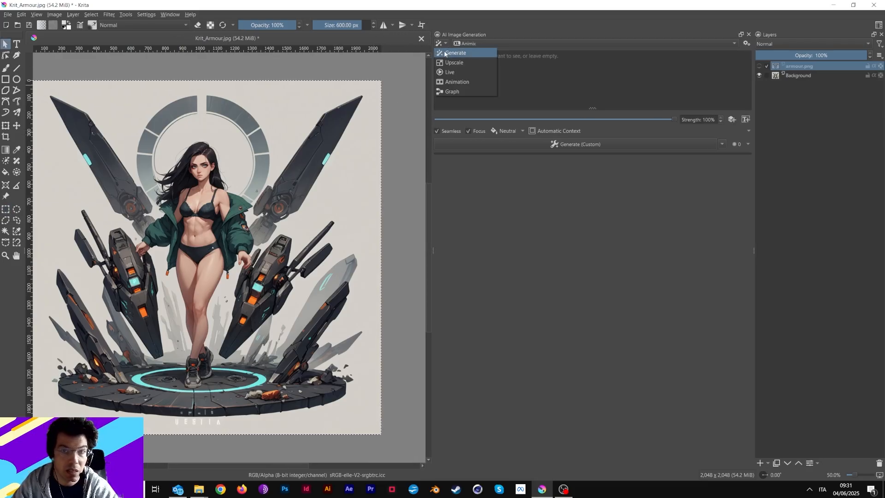
left_click(449, 66)
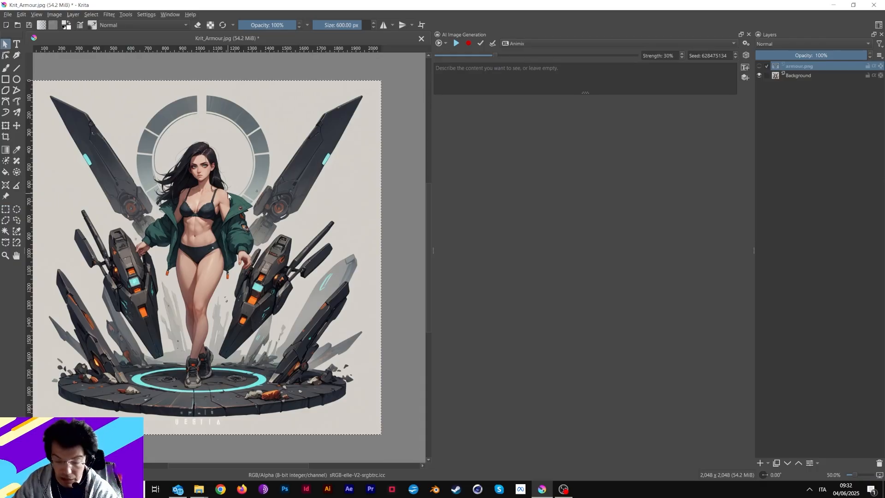
key("ctrl+shift+a")
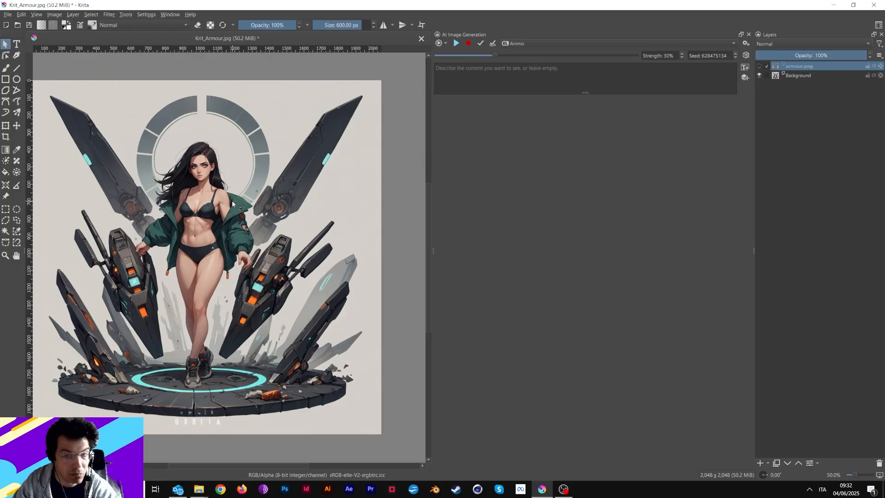
Make a rectangular selection of about 515 × 720 px around the woman's arm beside the dark machine with the raised barrels
left_click(6, 209)
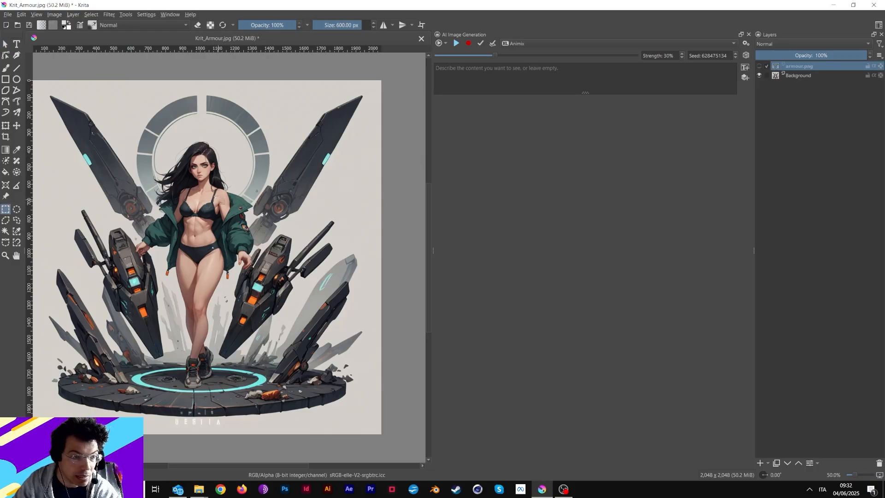
left_click_drag(210, 177, 299, 301)
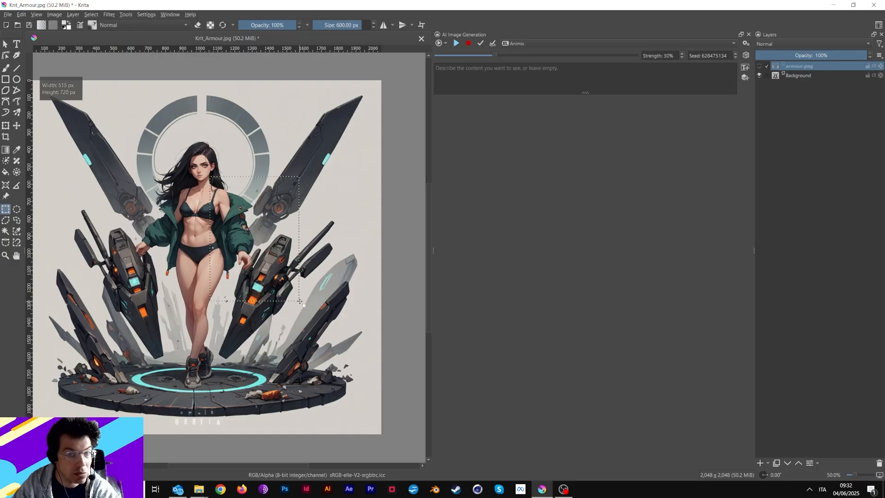
key("1")
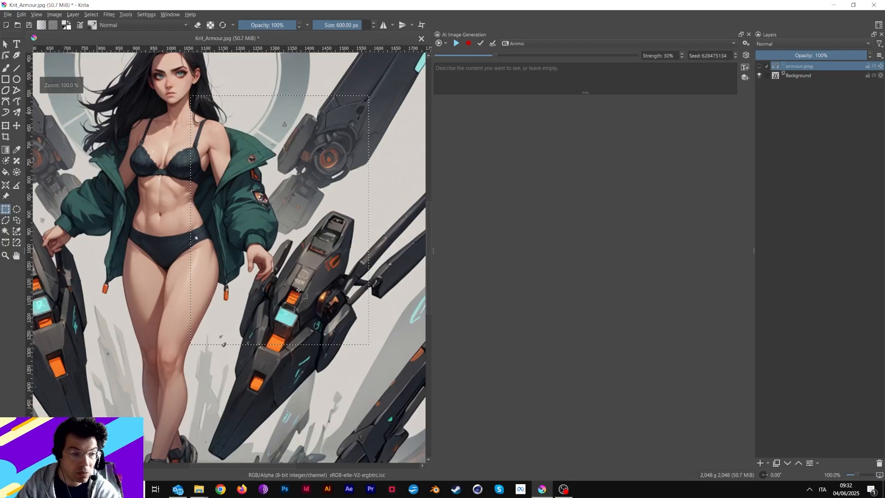
On a new paint layer, paint a bare arm over the jacket sleeve with a 24.82 px brush in the sampled skin colour
left_click(759, 463)
key("b")
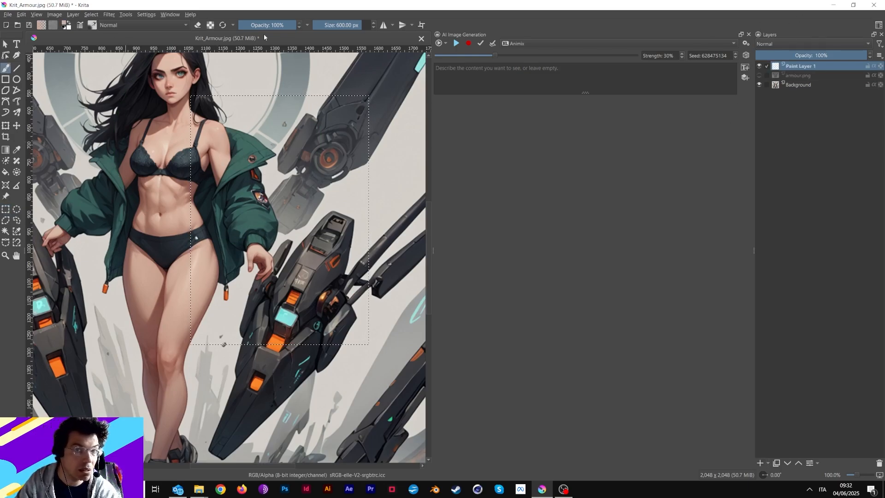
left_click_drag(358, 26, 330, 26)
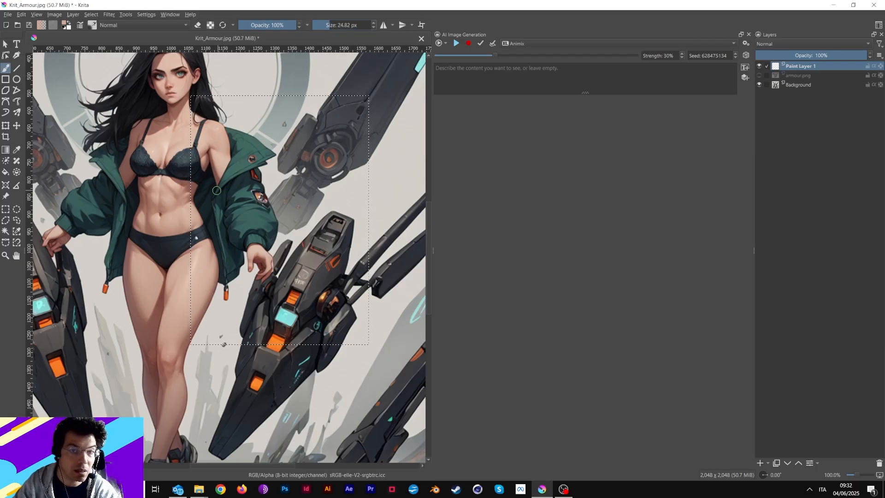
left_click(225, 160, "ctrl")
left_click_drag(226, 172, 231, 192)
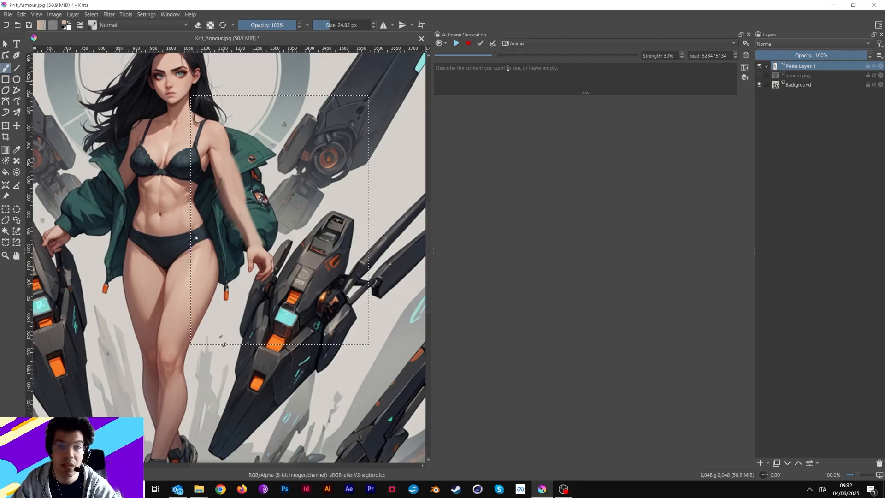
Set the live generation strength to 65%
left_click_drag(496, 55, 568, 62)
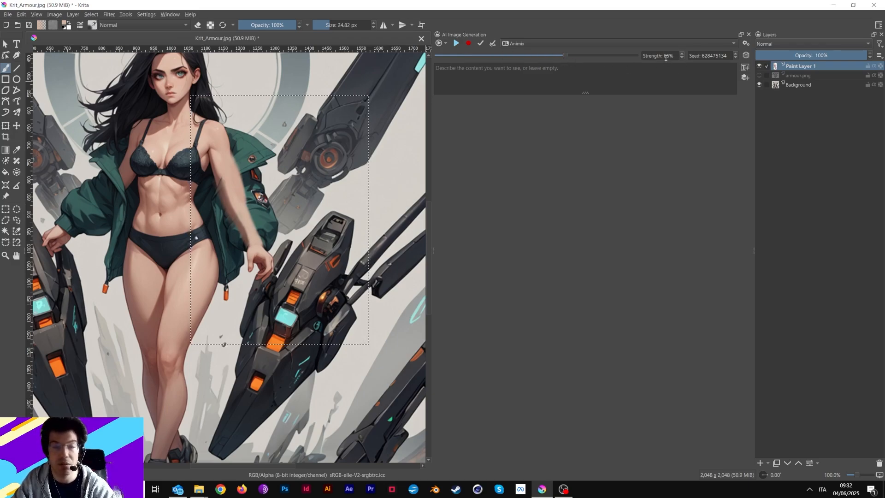
Enter the prompt "nude arm" and start the live generation for the selected area
left_click(471, 77)
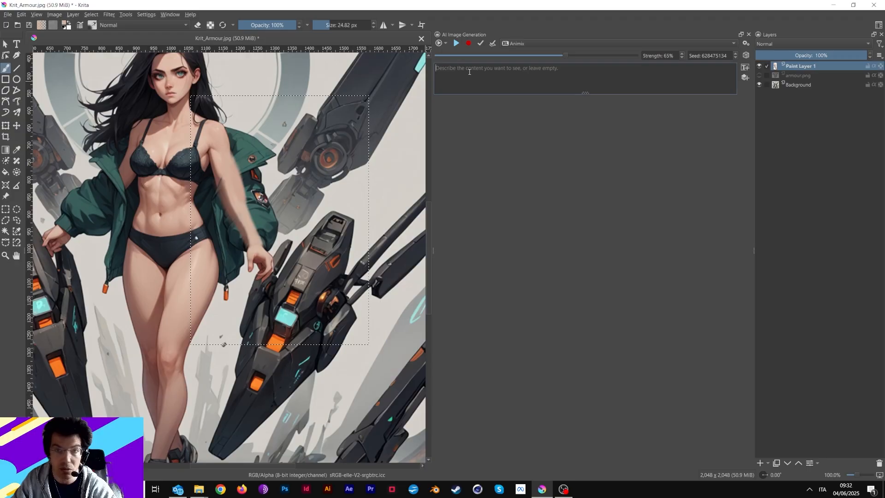
type("nude arm")
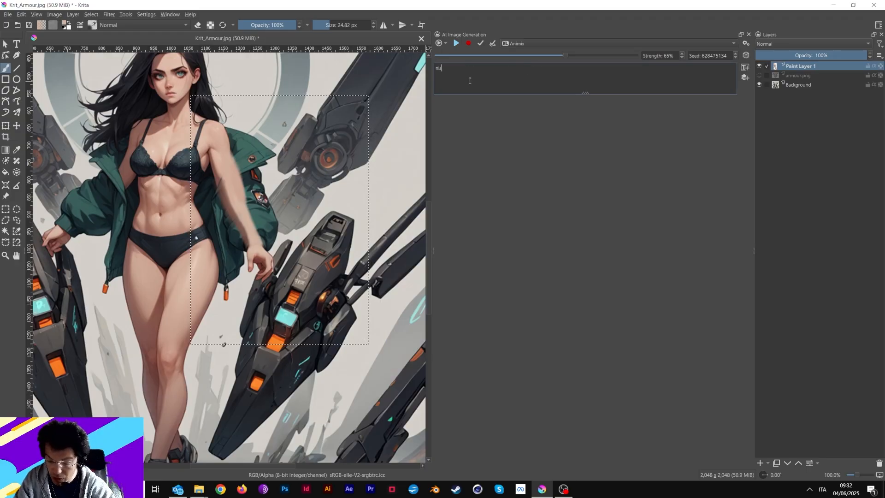
left_click(455, 43)
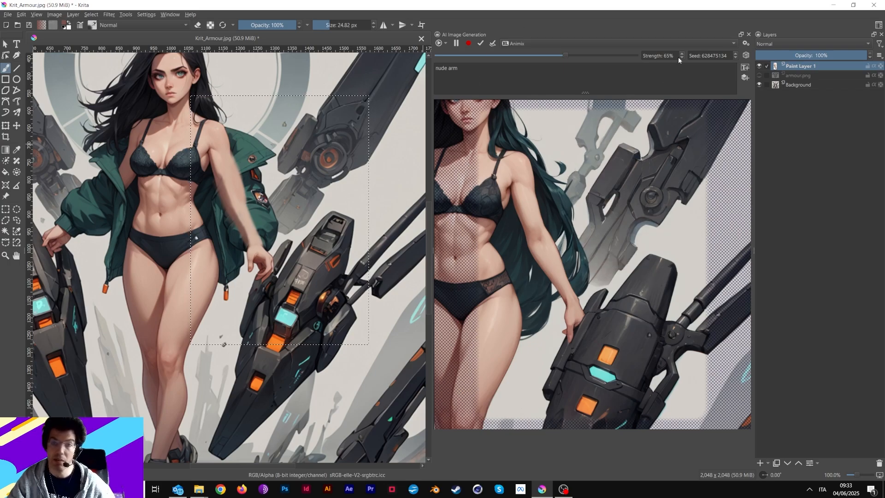
Try the live generation at 50% strength and at 60% strength
left_click_drag(681, 57, 682, 56)
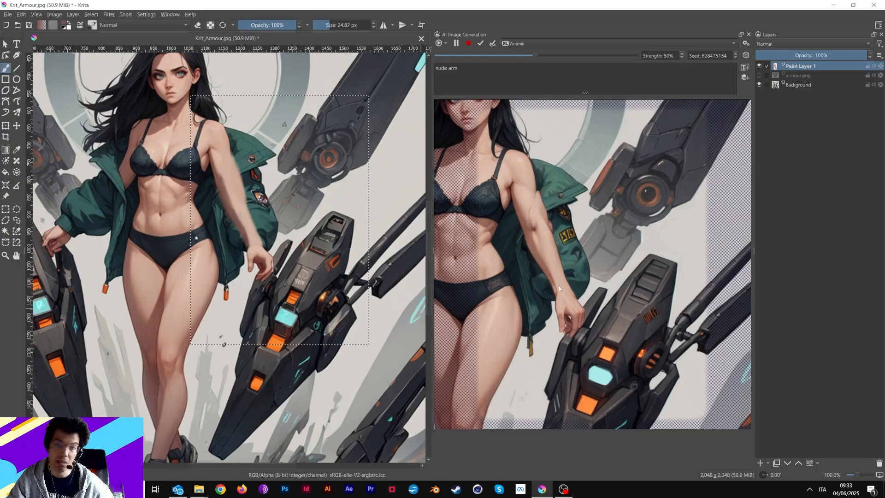
left_click(683, 53)
left_click(683, 54)
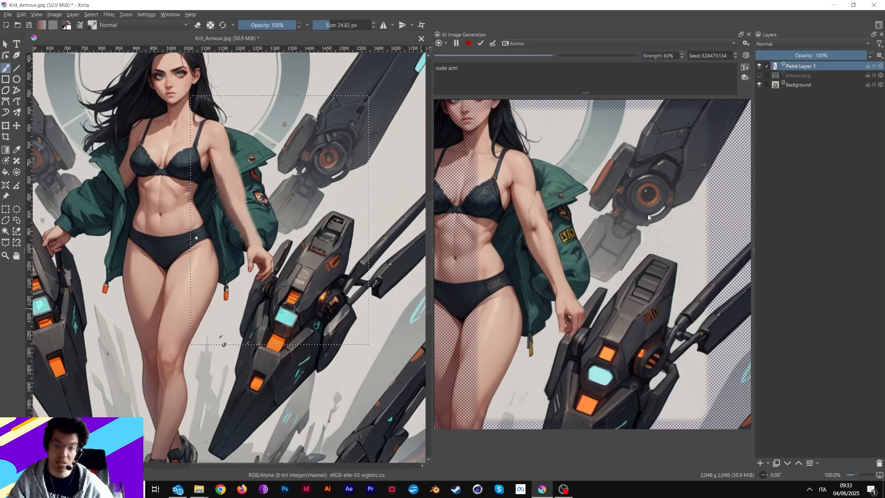
Extend the prompt to "nude arm with hand" and set the live generation strength to 55%
left_click(472, 64)
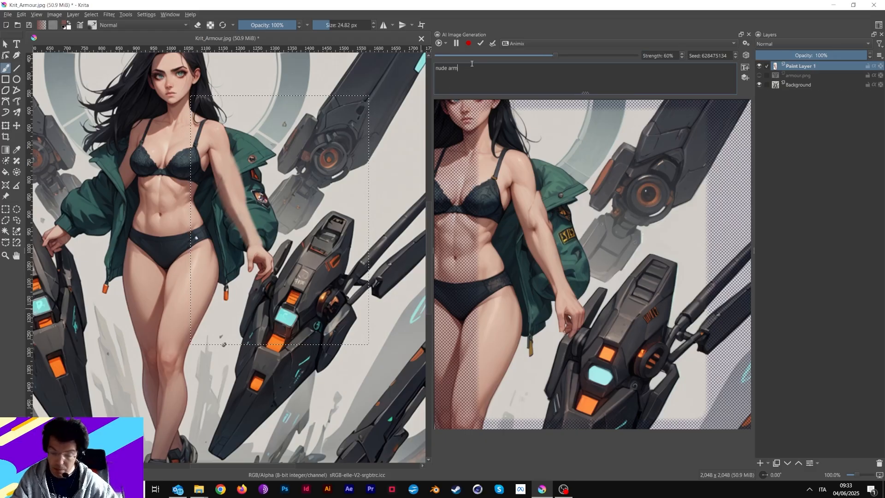
type("with hand")
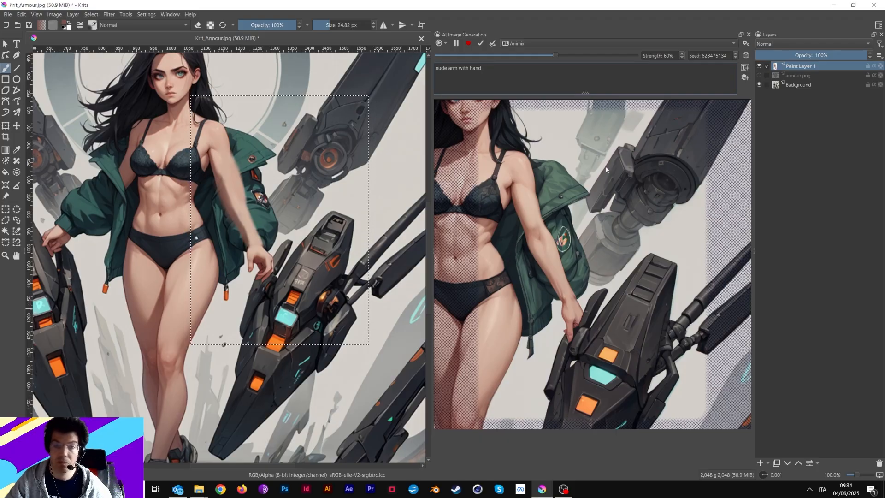
left_click(682, 56)
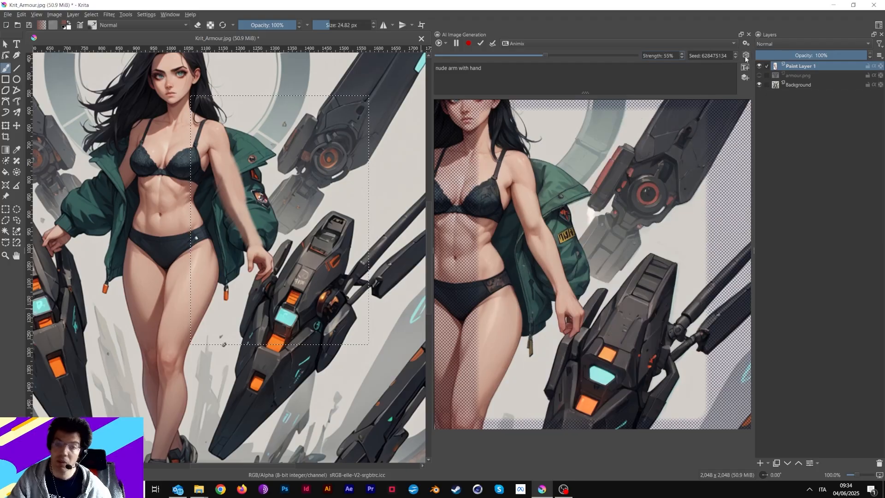
Pause the live generation, apply its result as a new layer, and toggle that layer's visibility to compare it with the painted arm
left_click(457, 43)
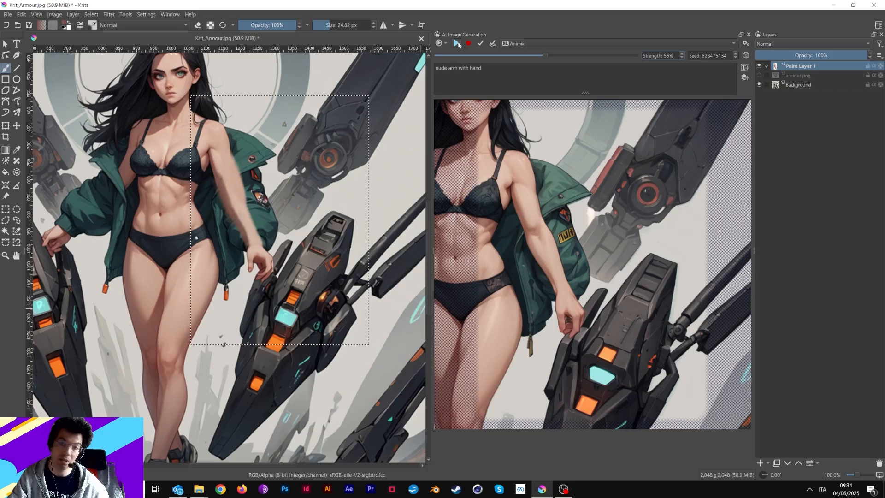
left_click(493, 44)
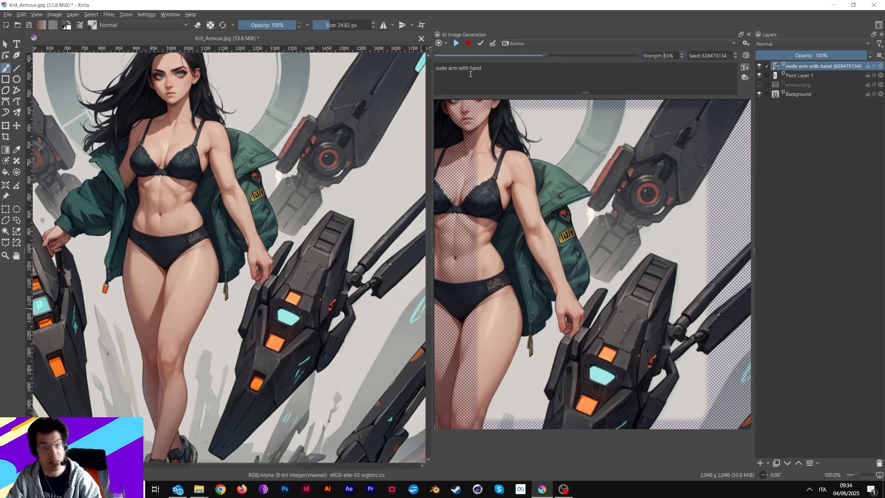
left_click_drag(327, 240, 360, 278)
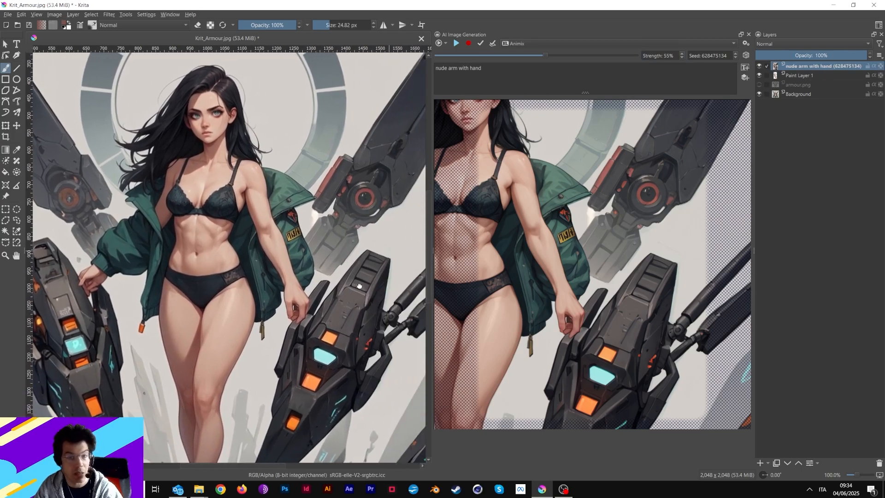
left_click(759, 65)
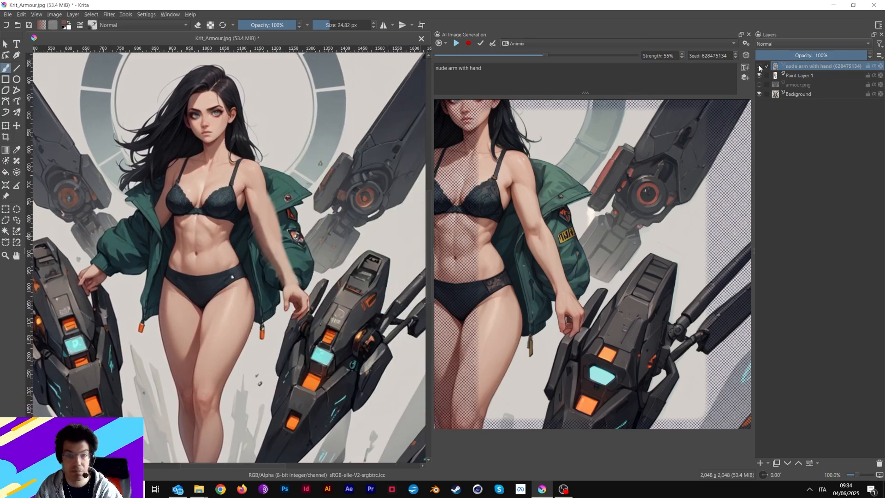
left_click(759, 65)
left_click(760, 66)
left_click(760, 66)
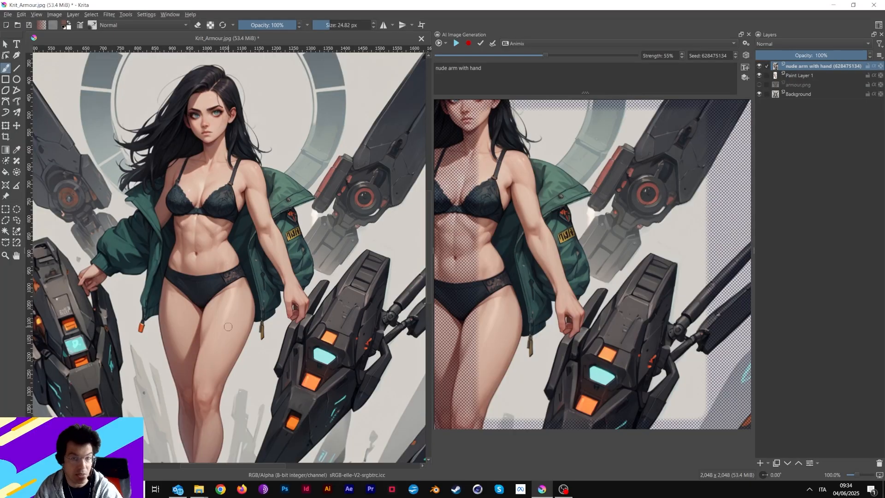
left_click(759, 65)
left_click(760, 65)
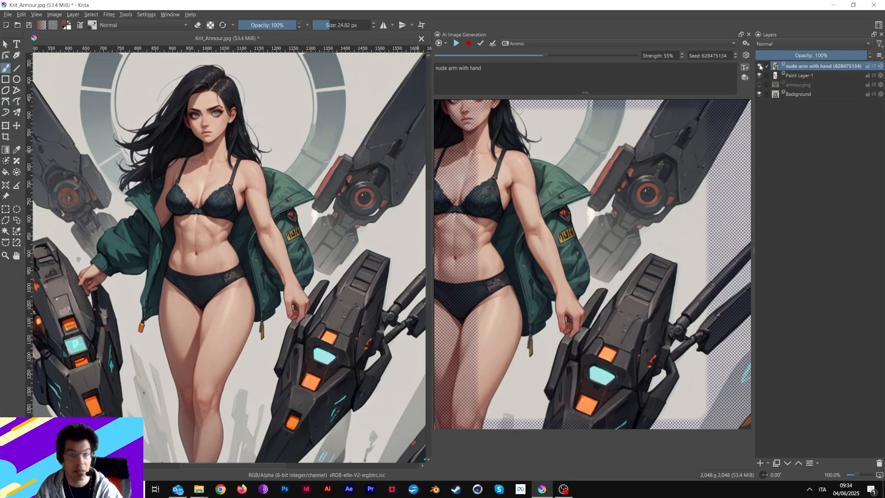
Make a rectangular selection of about 354 × 506 px around the woman's other arm, which is still covered by the jacket sleeve
left_click_drag(285, 194, 358, 209)
left_click(5, 209)
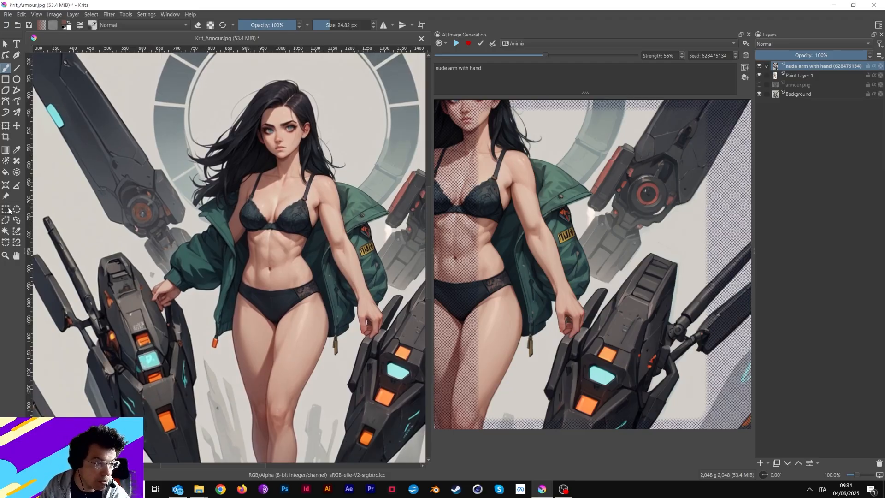
left_click_drag(138, 188, 255, 355)
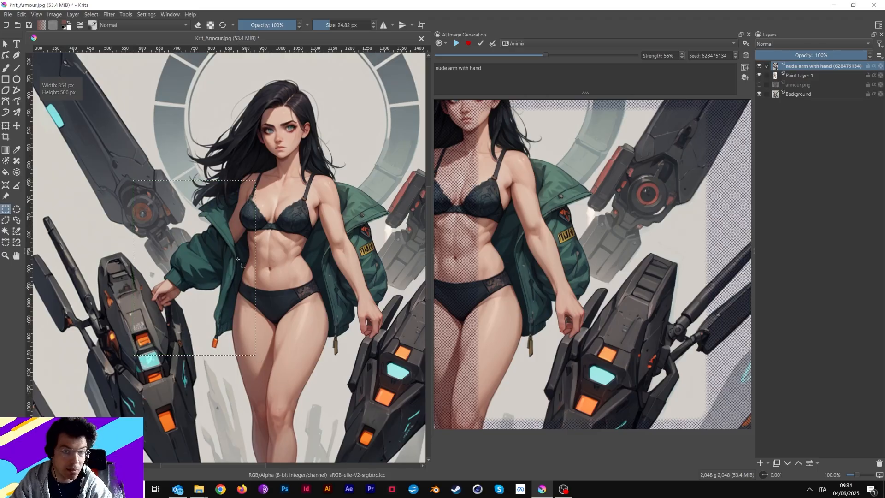
On a new paint layer, paint a bare arm over the remaining sleeve from the upper arm to the wrist in sampled skin colours
left_click(759, 462)
key("b")
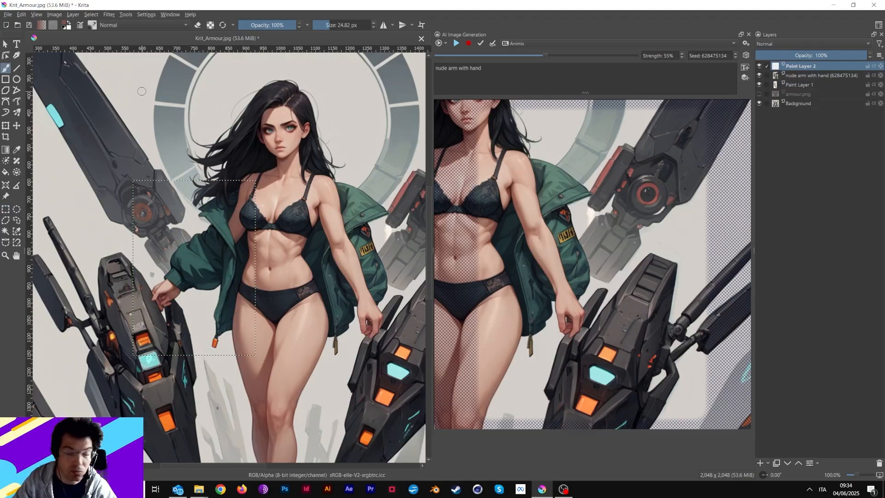
key("plus")
key("plus")
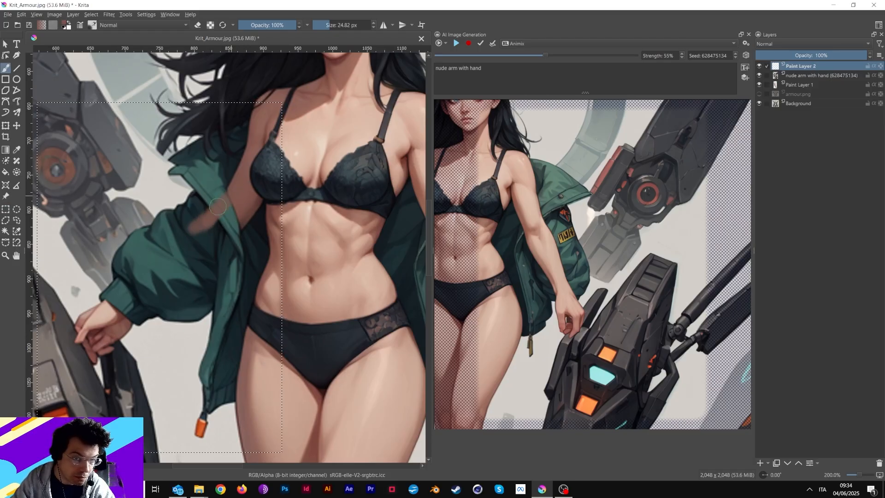
left_click_drag(170, 255, 208, 225)
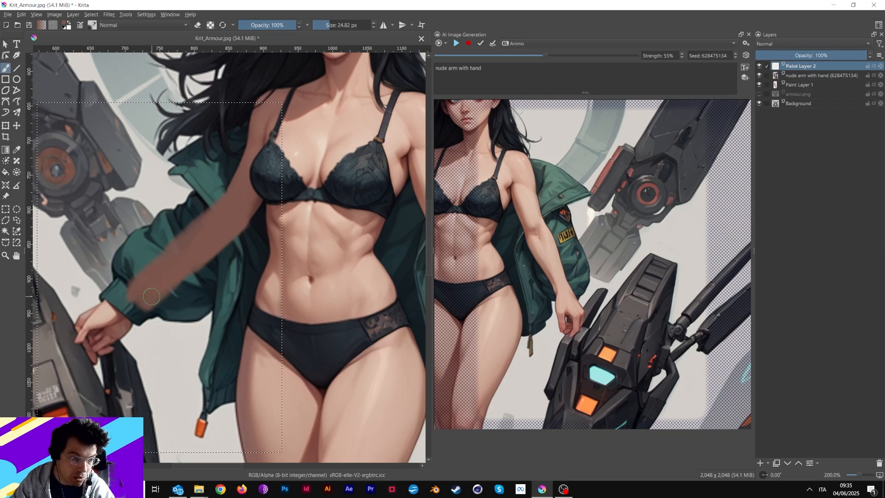
left_click(236, 217, "ctrl")
left_click_drag(180, 245, 141, 293)
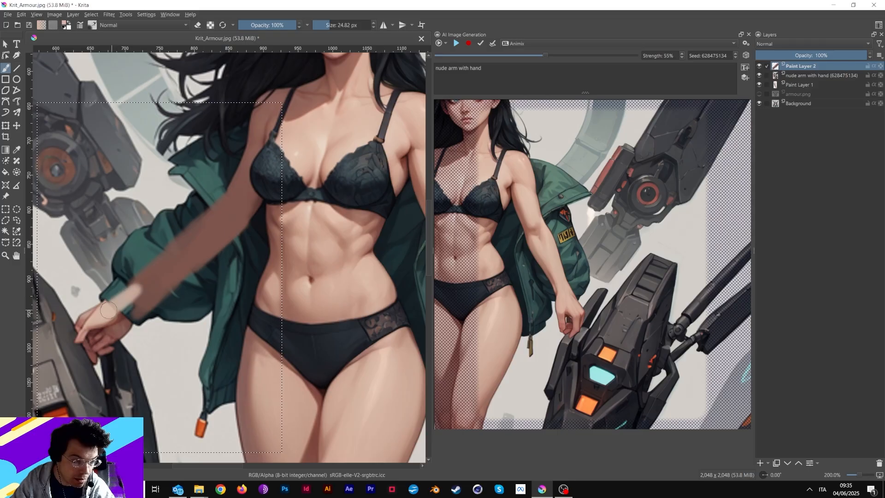
Blend the painted forearm into the wrist and hand with skin tones sampled around them
left_click(123, 316, "ctrl")
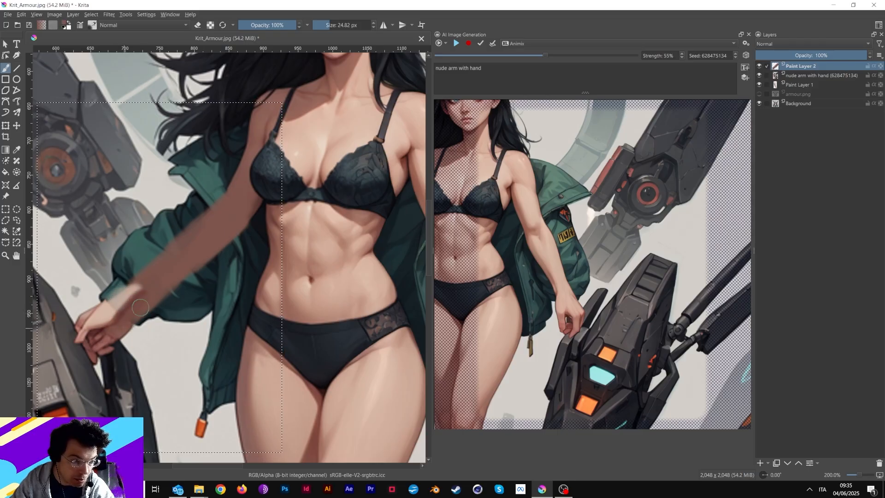
left_click(110, 306, "ctrl")
left_click(122, 316, "ctrl")
left_click(112, 305, "ctrl")
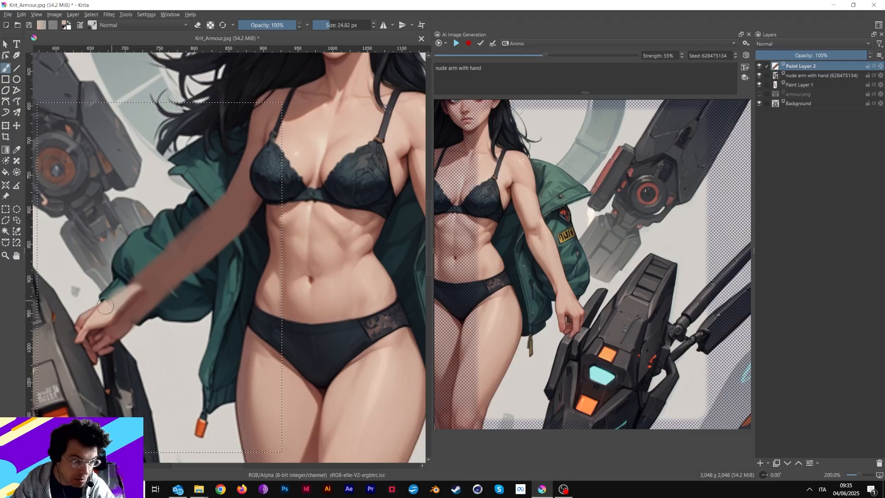
left_click_drag(111, 302, 156, 272)
left_click(159, 273, "ctrl")
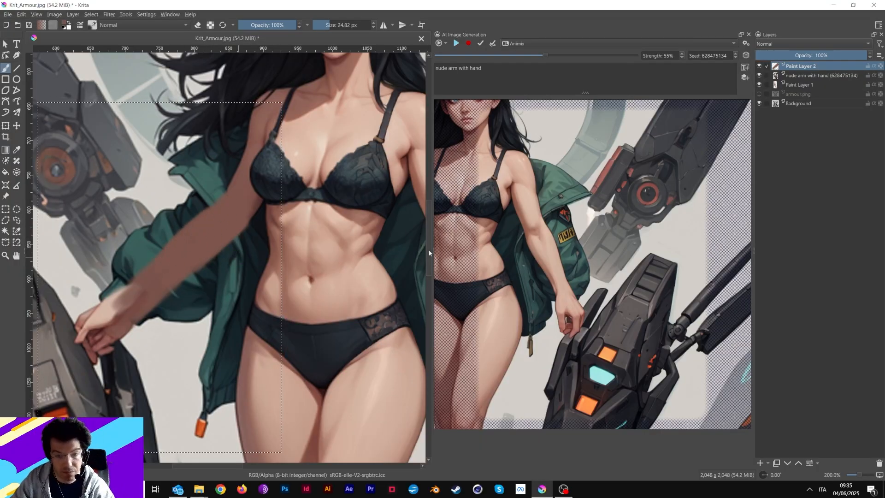
Run the live generation on the second painted arm, pause it, and apply the result as a new layer
key("ctrl+minus")
key("ctrl+minus")
key("ctrl+minus")
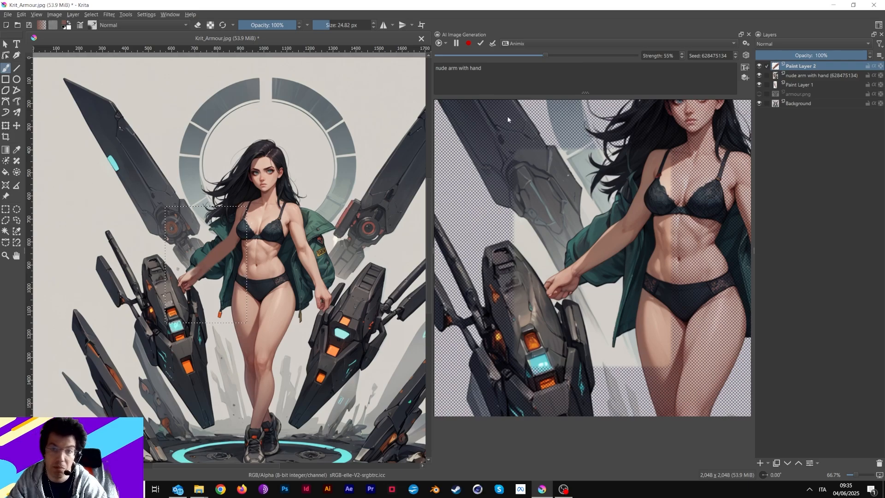
left_click(457, 43)
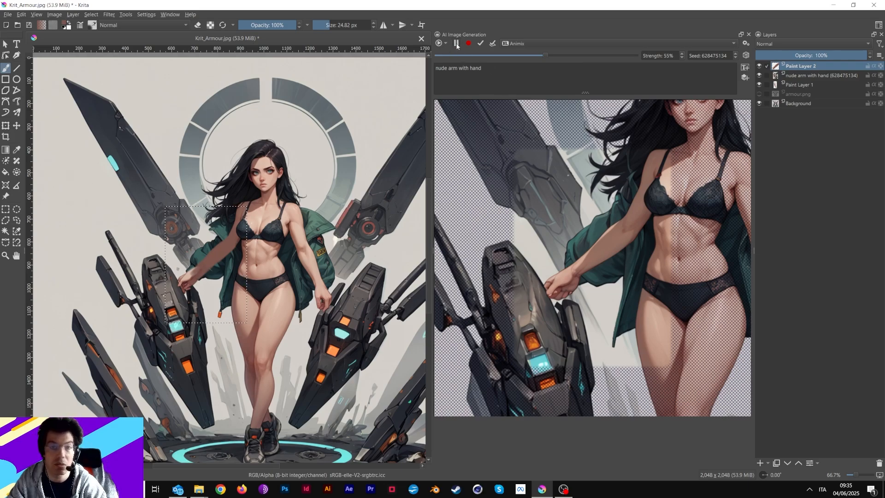
left_click(492, 43)
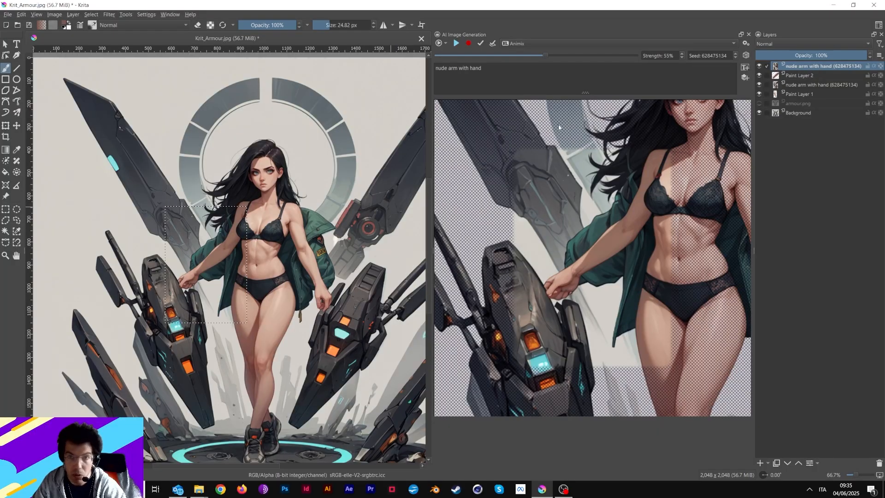
Hide the newest generated layer, and add a paint layer above it for painting with the sampled light background grey
left_click(759, 67)
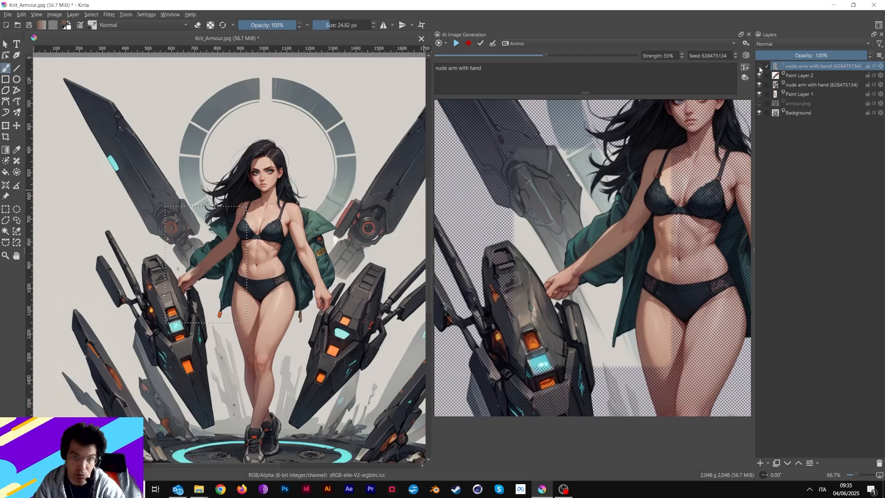
scroll(229, 255, "up", 1)
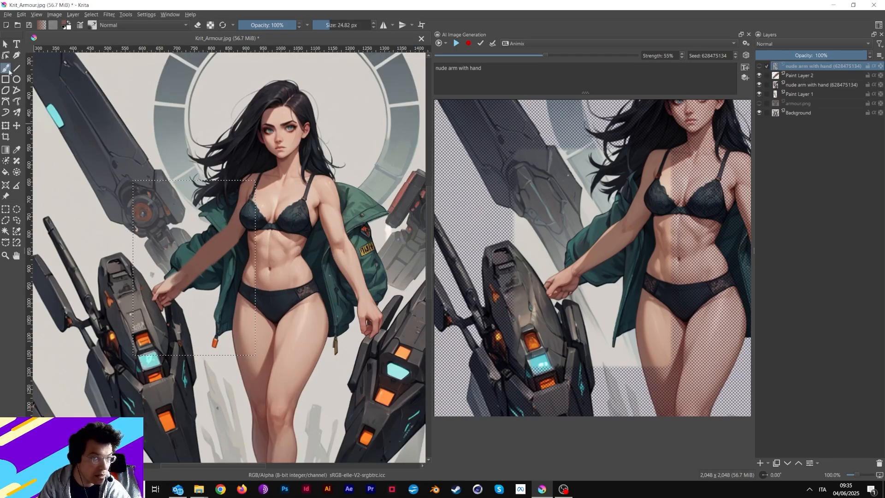
left_click(203, 220, "ctrl")
left_click(203, 220)
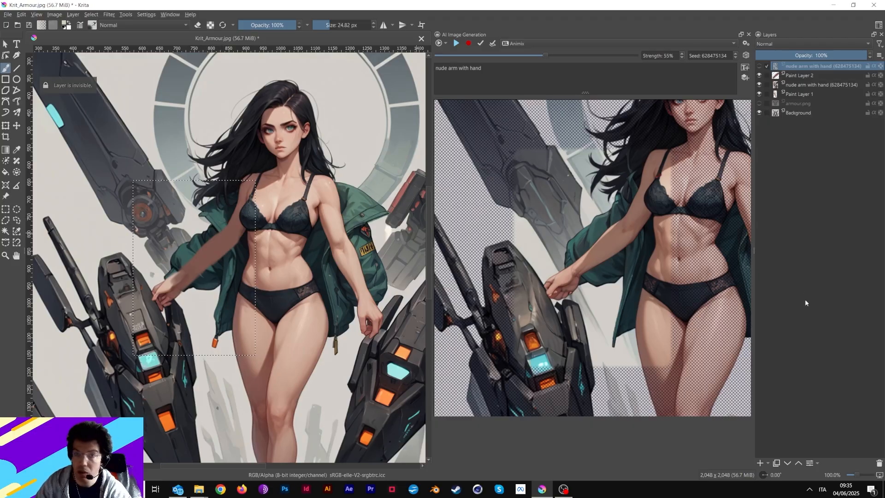
left_click(761, 463)
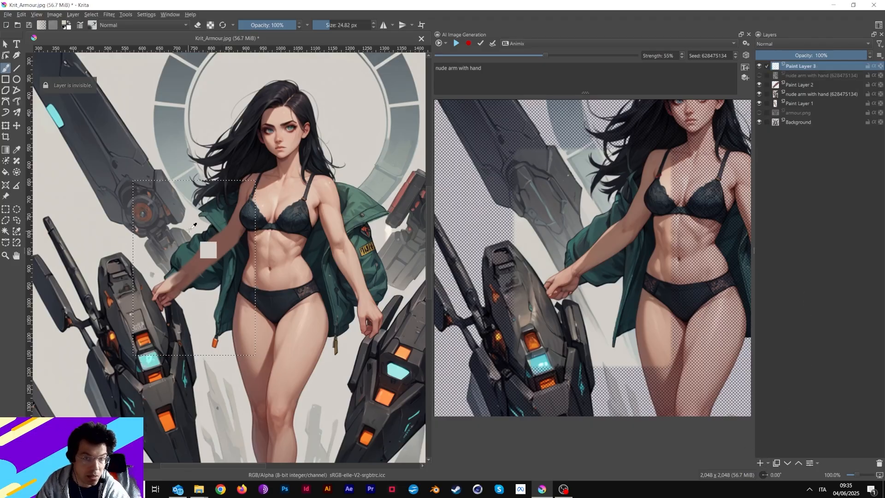
Paint out the jacket around the second arm in the sampled background colour and repaint the dark hair tips beside the shoulder
mouse_move(214, 201)
left_mouse_down()
mouse_move(225, 213)
mouse_move(205, 235)
left_mouse_up()
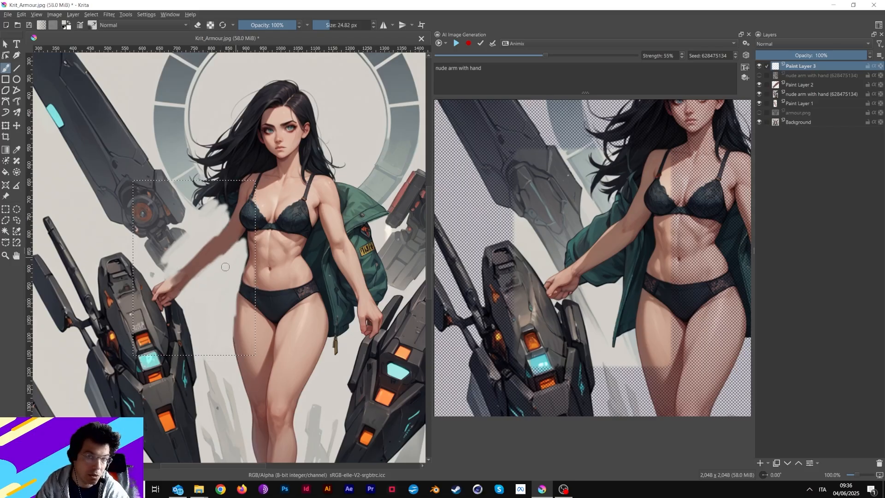
left_click_drag(213, 207, 224, 195)
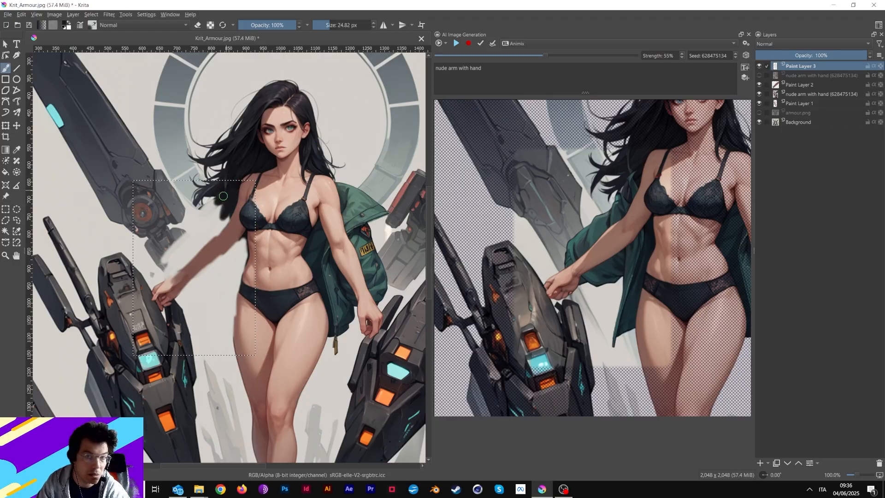
left_click(207, 220, "ctrl")
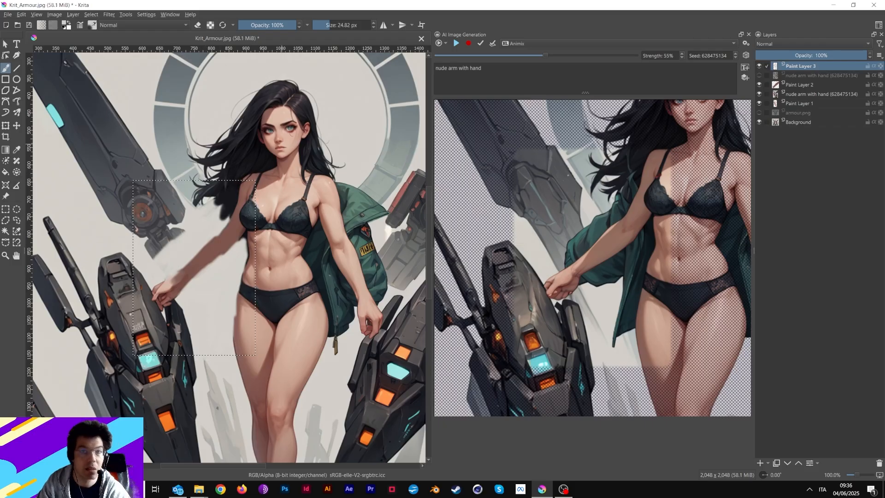
Regenerate the selected area live without the jacket around the arm, pause, and apply the result as a new layer
left_click(455, 45)
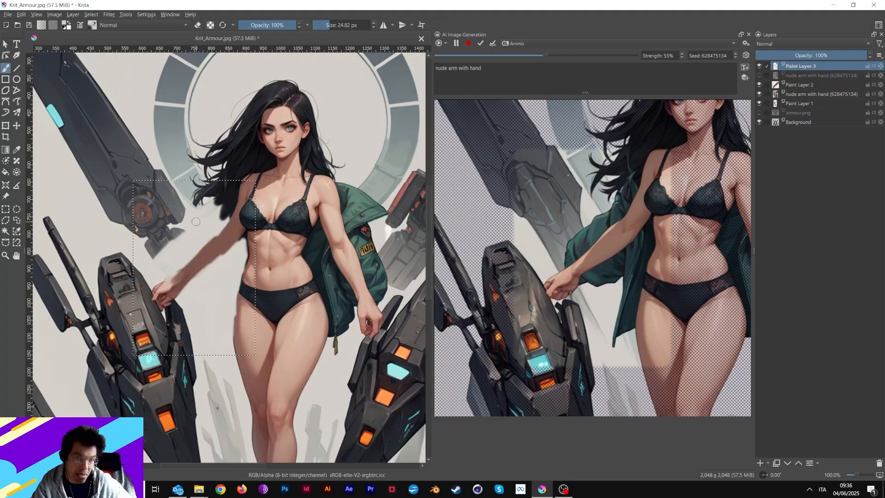
left_click(456, 43)
left_click(492, 43)
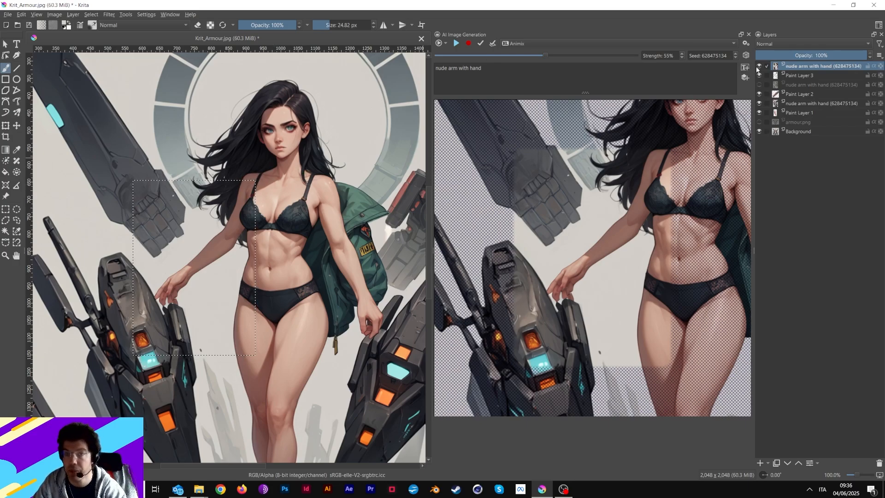
Move the rectangular selection over to the woman's other arm, where the green jacket is still visible
left_click_drag(350, 248, 252, 244)
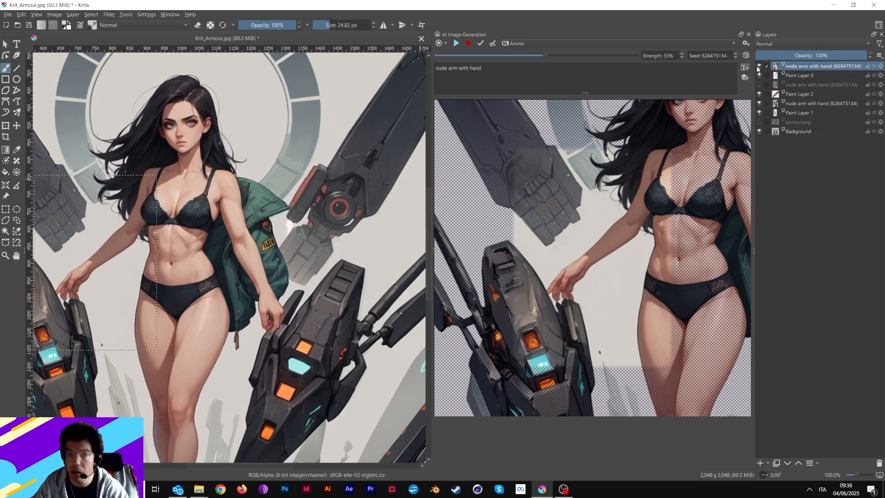
key("ctrl+r")
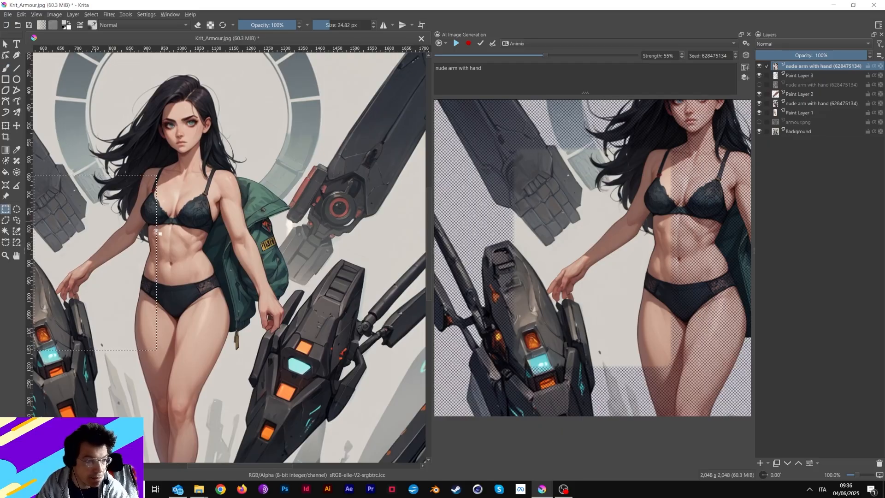
left_click_drag(157, 260, 316, 255)
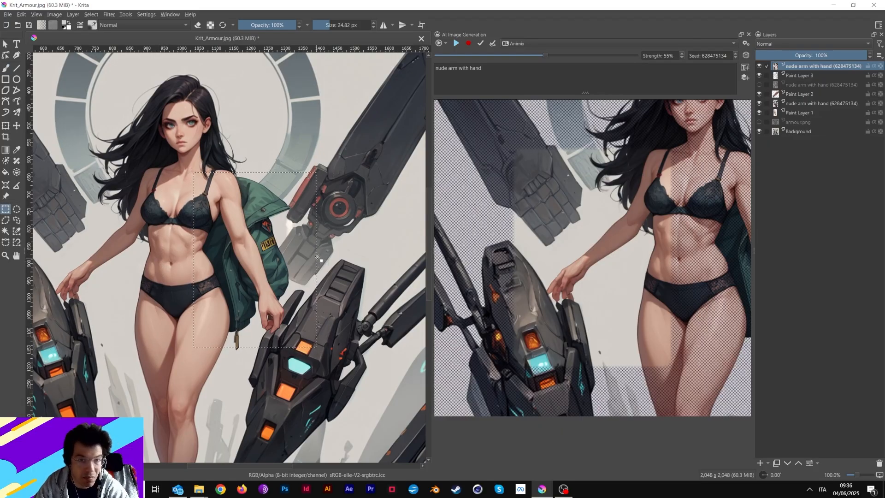
Hide the lowest generated layer, add a paint layer above Paint Layer 1, and paint out the remaining jacket with the background colour
left_click(759, 103)
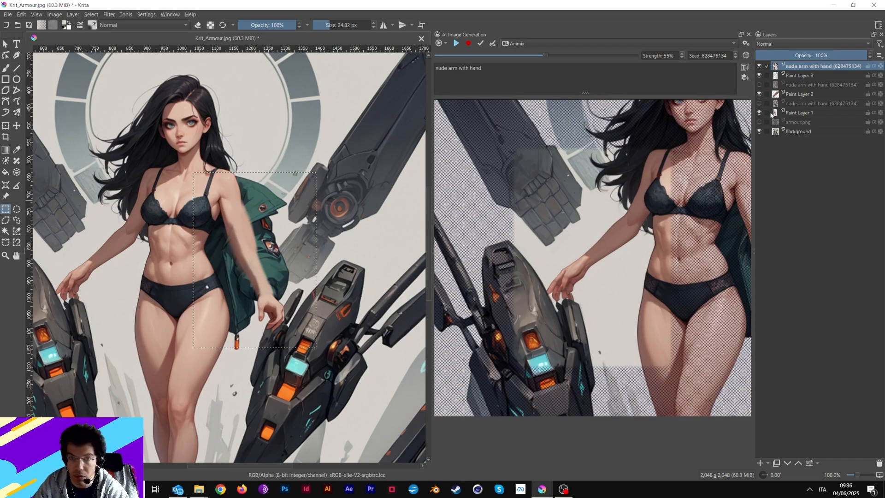
left_click(797, 113)
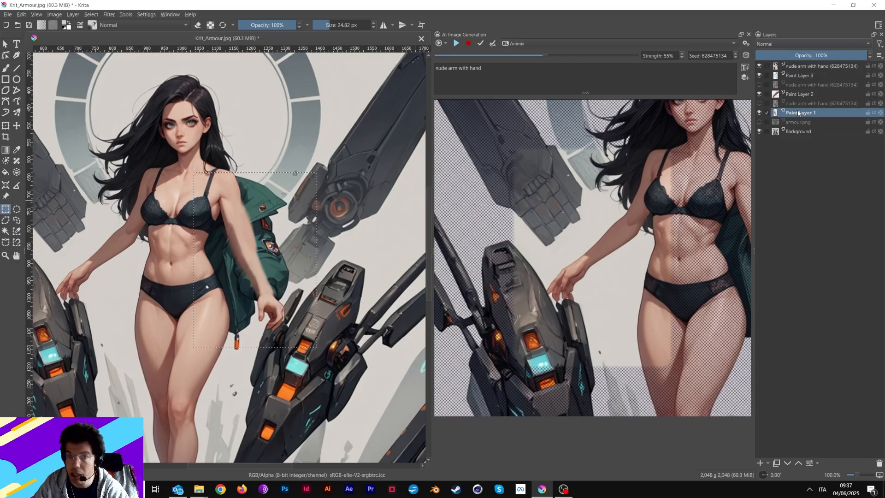
left_click(760, 463)
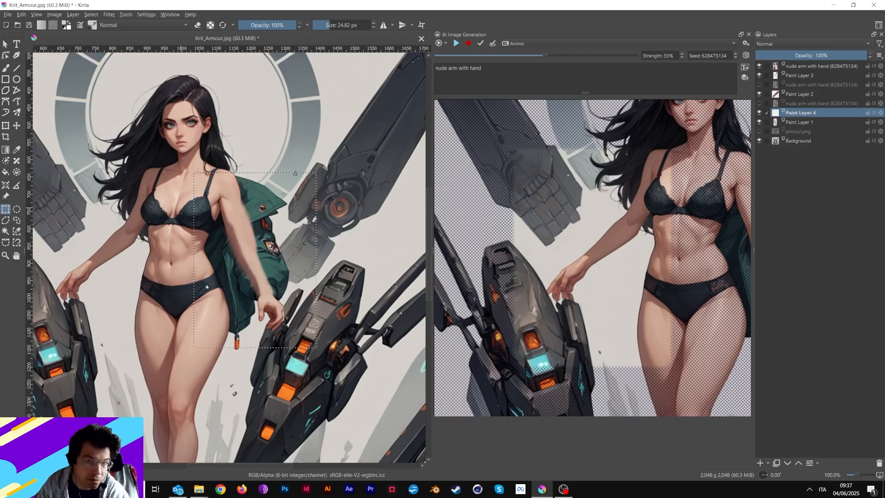
key("b")
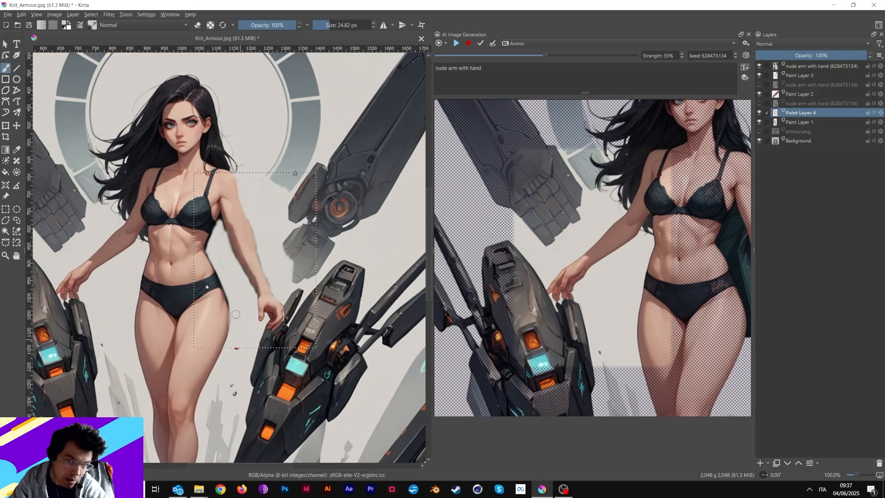
Run the live generation on the cleaned arm area, apply the result as a new layer, and clear the selection
left_click(457, 43)
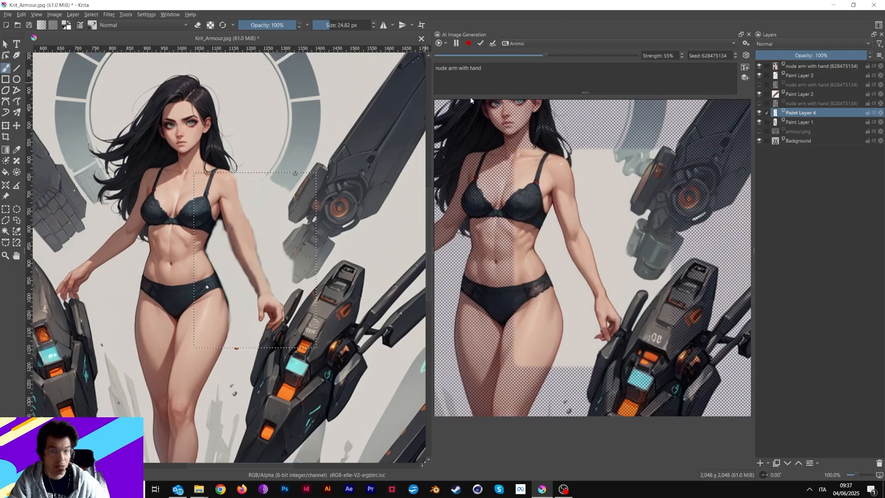
left_click(492, 45)
key("minus")
key("minus")
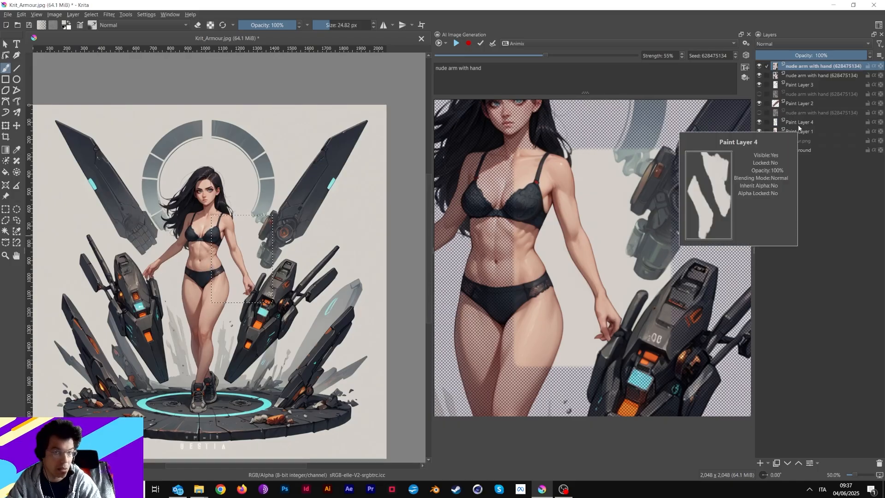
key("ctrl+shift+a")
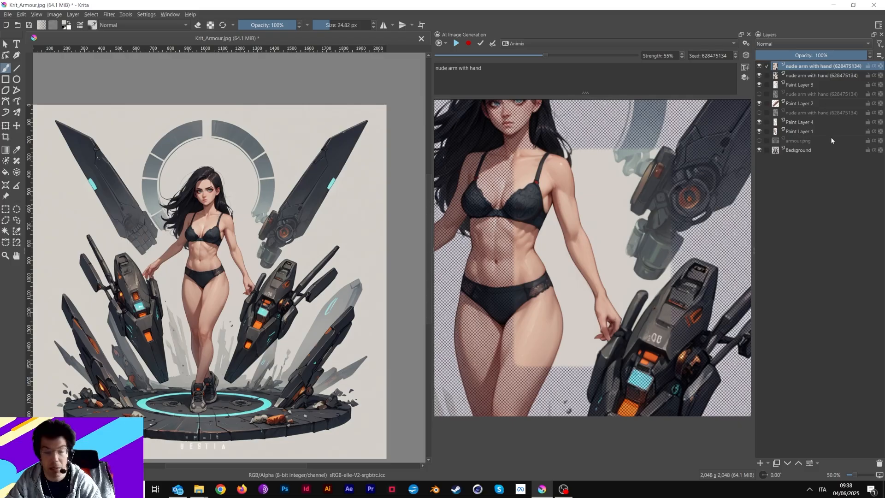
Merge all layers from the topmost generated layer down to Paint Layer 1 into a single layer
left_click(800, 131, "shift")
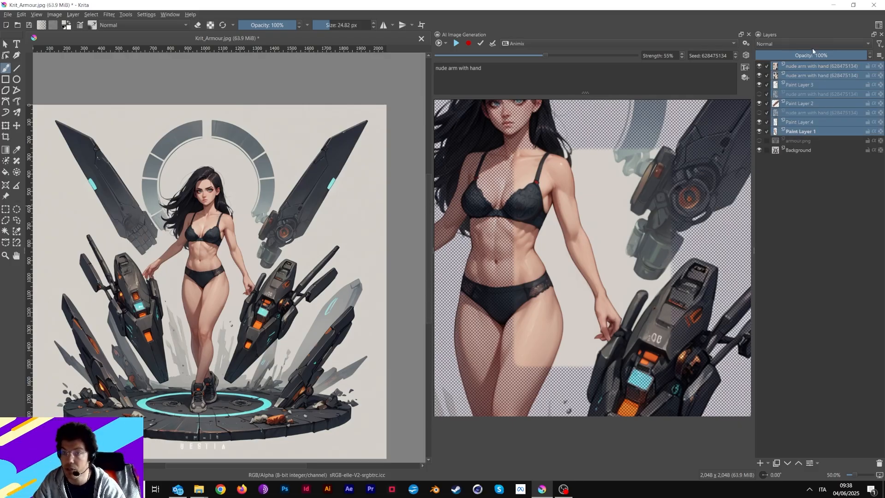
left_click(809, 71)
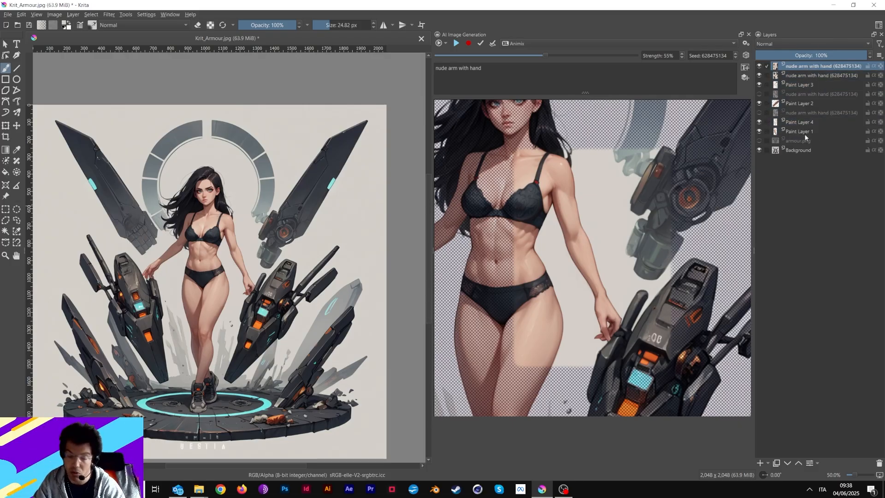
left_click(810, 132, "shift")
left_click(812, 71)
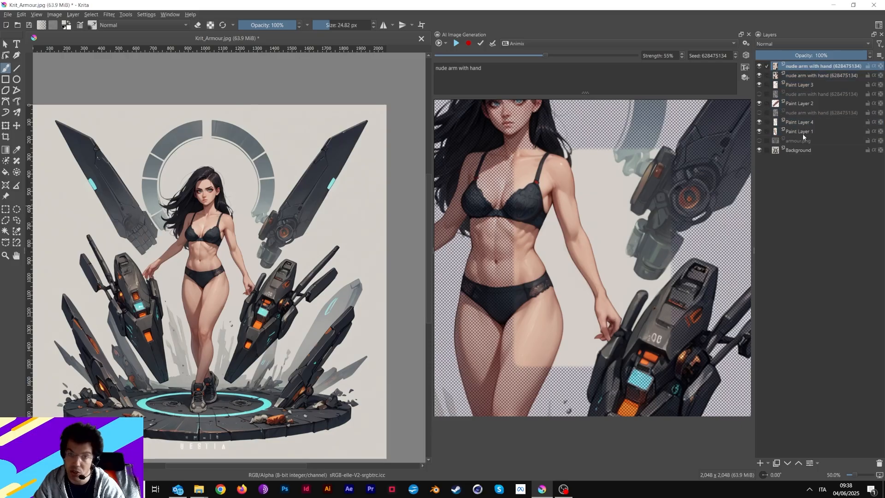
left_click(803, 132, "shift")
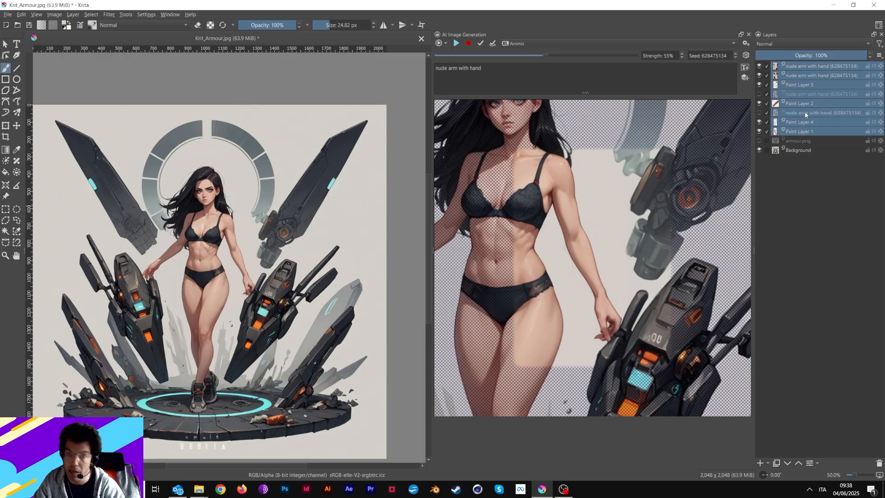
right_click(802, 111)
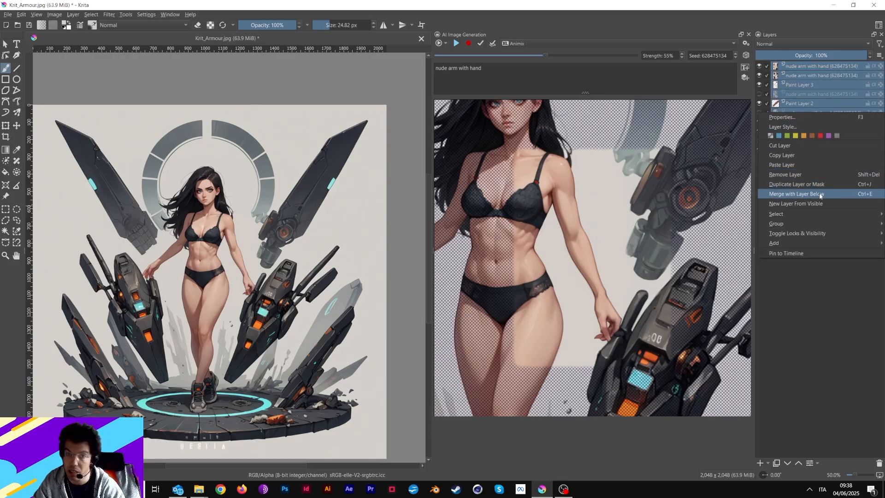
left_click(795, 193)
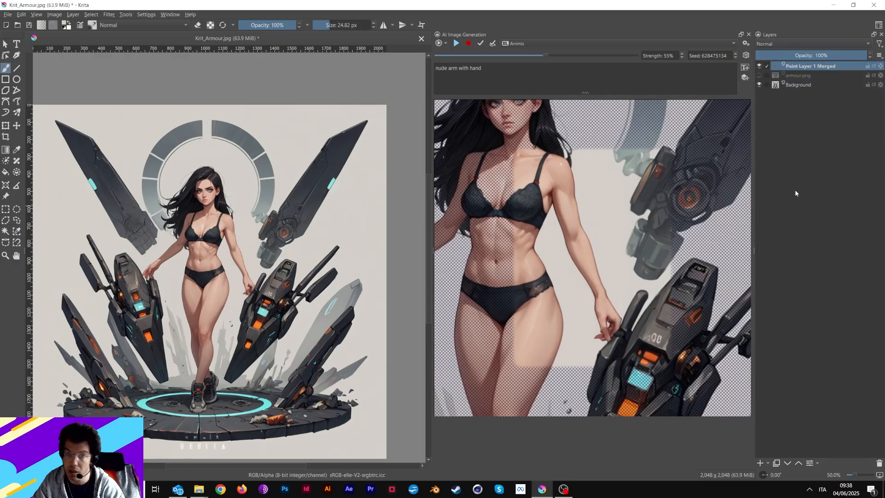
Compare the artwork with and without the merged jacket-removal layer by toggling its visibility
left_click(759, 67)
left_click(760, 68)
left_click(760, 68)
left_click(760, 68)
left_click(760, 69)
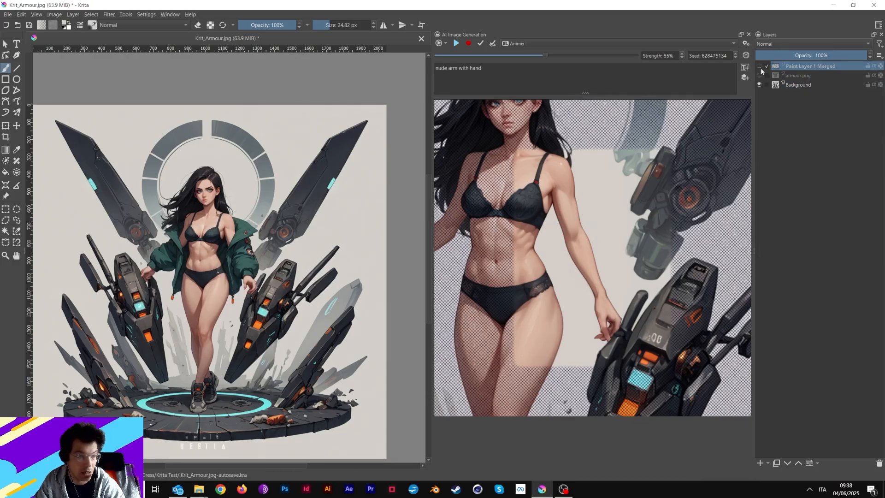
left_click(761, 69)
left_click(761, 68)
left_click(761, 69)
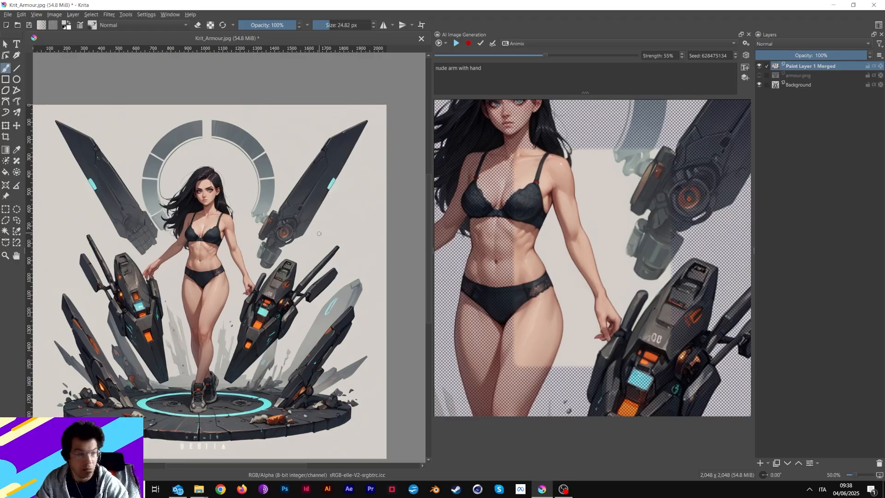
Show the armour.png layer and place the merged layer beneath it in the layer stack
left_click_drag(298, 262, 323, 241)
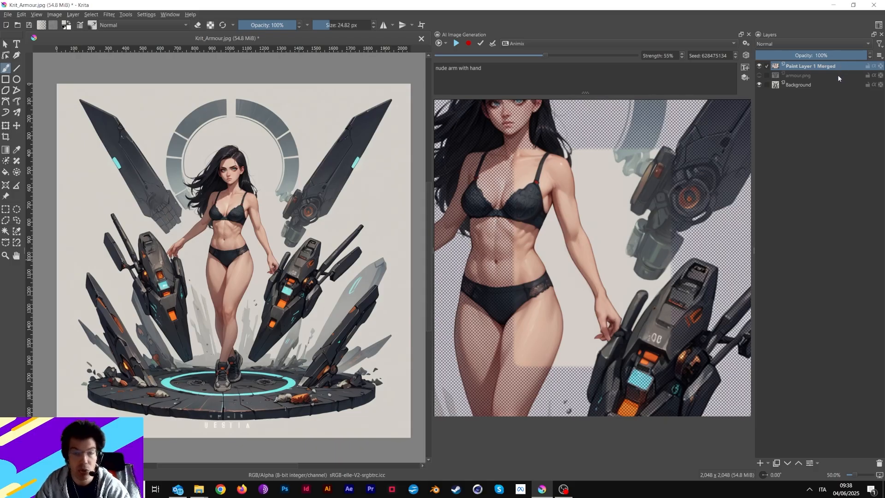
left_click(759, 75)
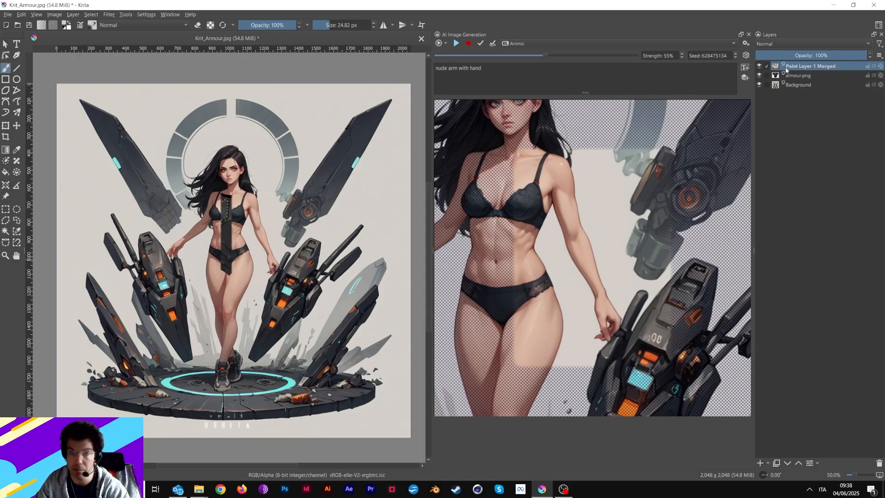
left_click_drag(795, 68, 797, 79)
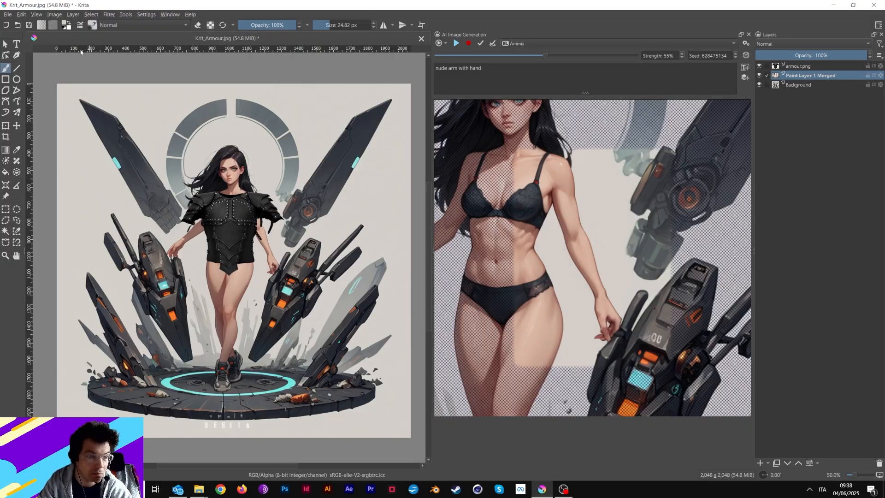
Transform the armour layer, scaling it down and positioning it to fit the woman's shoulders and torso
left_click(5, 44)
left_click(804, 66)
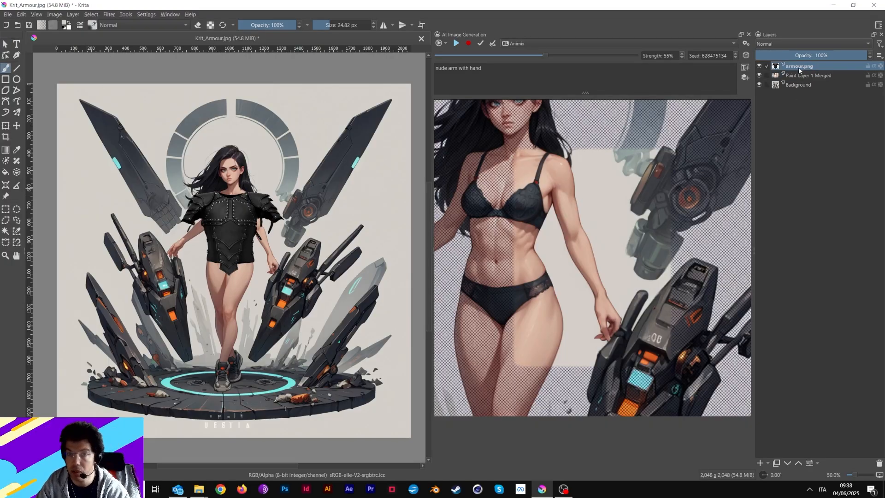
key("ctrl+t")
left_click_drag(233, 185, 238, 213)
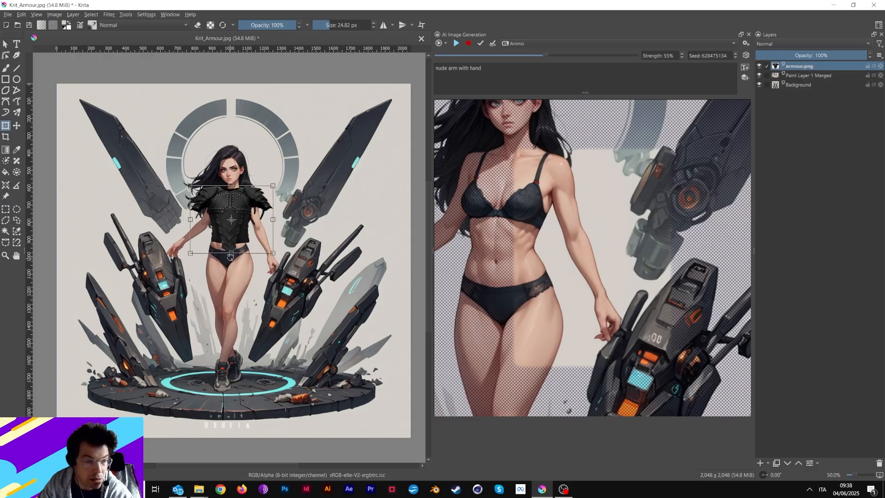
left_click_drag(230, 254, 233, 231)
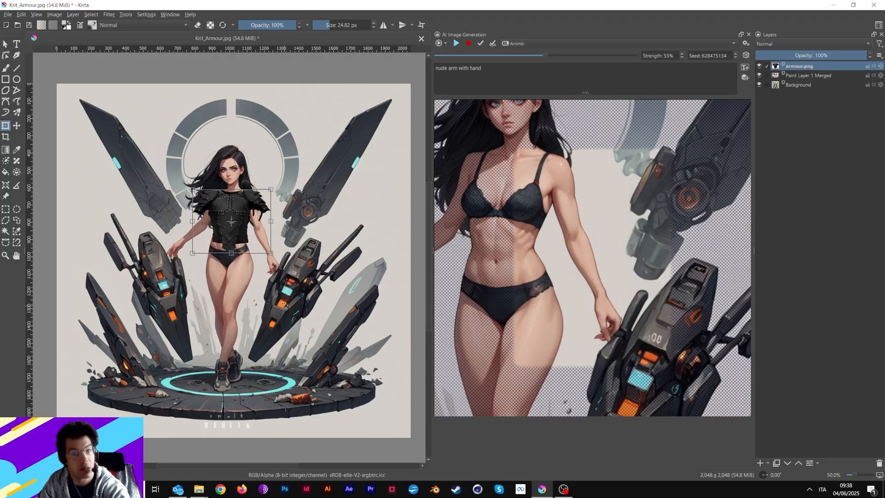
key("Return")
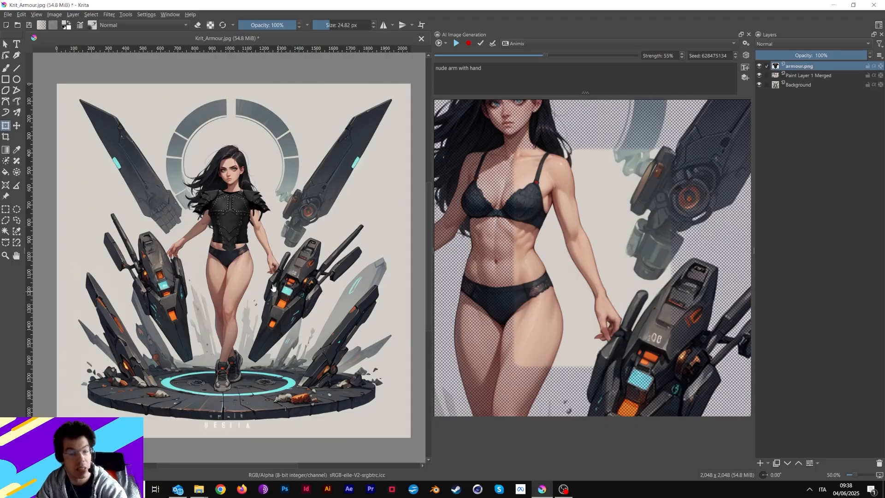
Select the area around the woman's upper body and replace the generation prompt with "cute female warrior with black scale armour"
left_click(6, 209)
left_click_drag(133, 136, 316, 294)
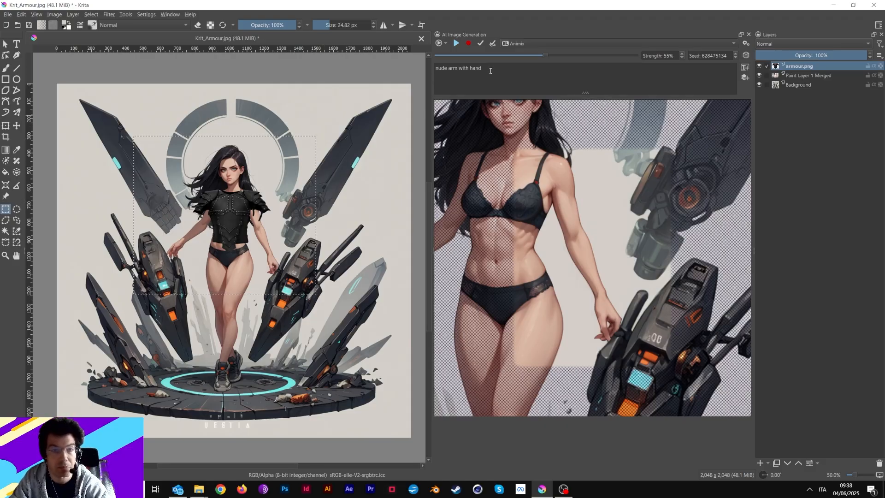
left_click_drag(490, 70, 431, 87)
type("cute")
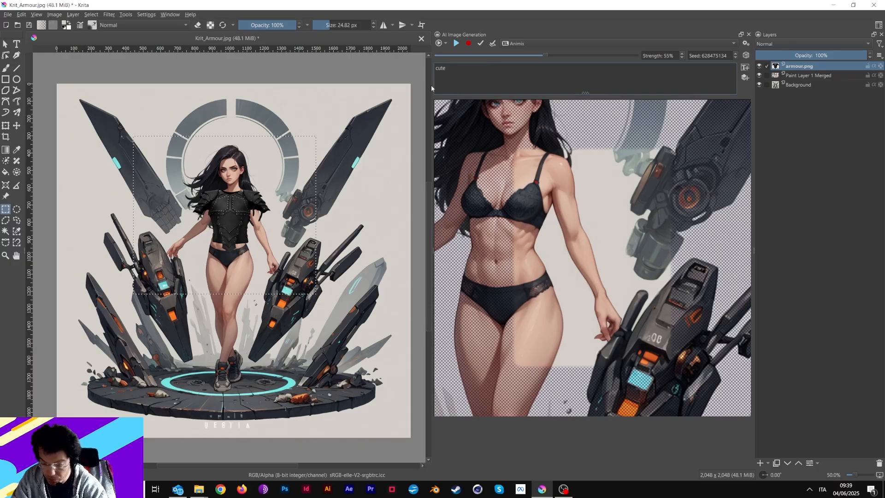
type(" fem")
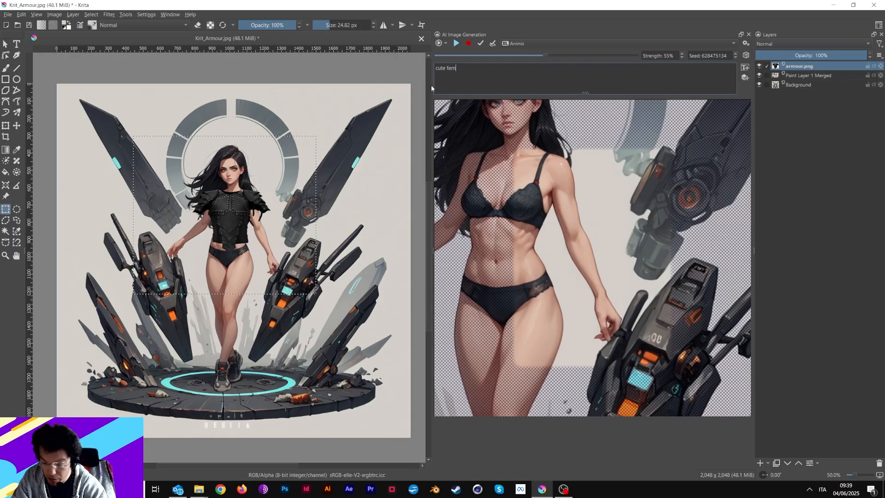
type("ale warrio")
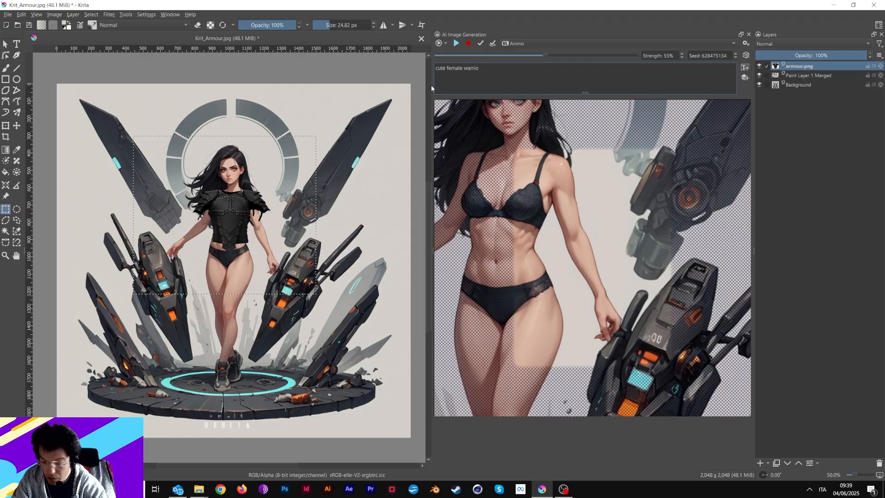
type("or")
key("BackSpace")
key("BackSpace")
type("r")
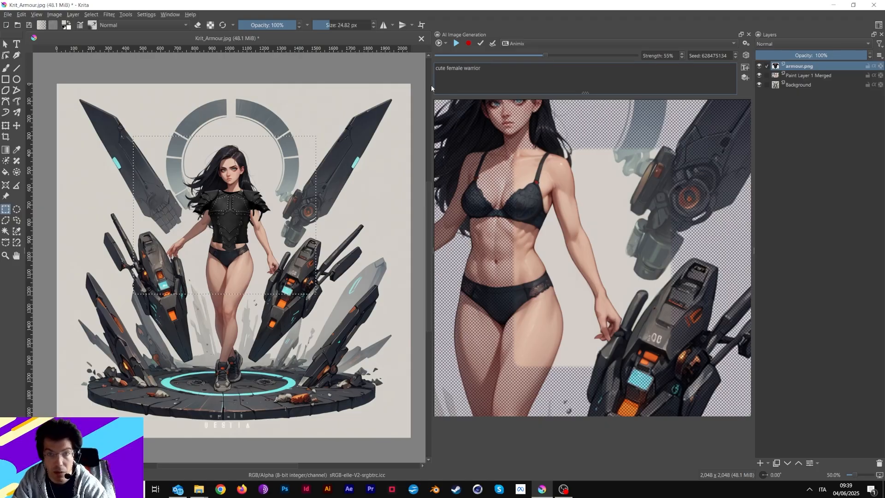
type(" with")
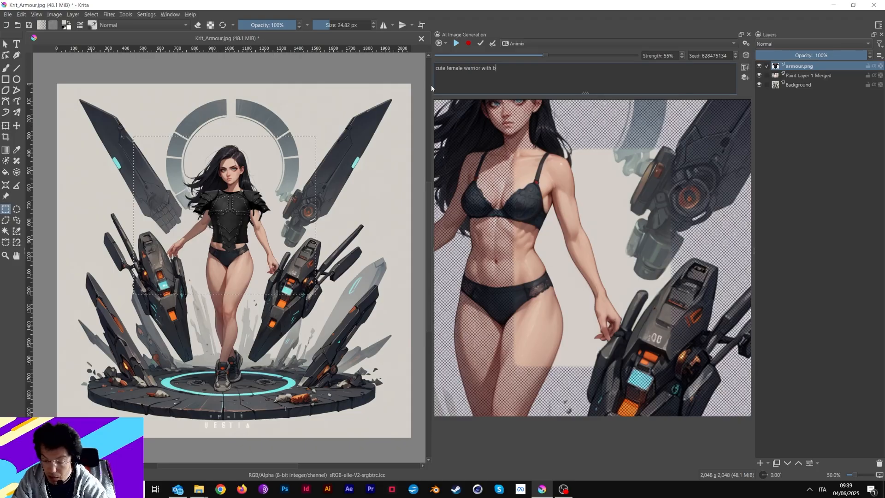
type(" black sc")
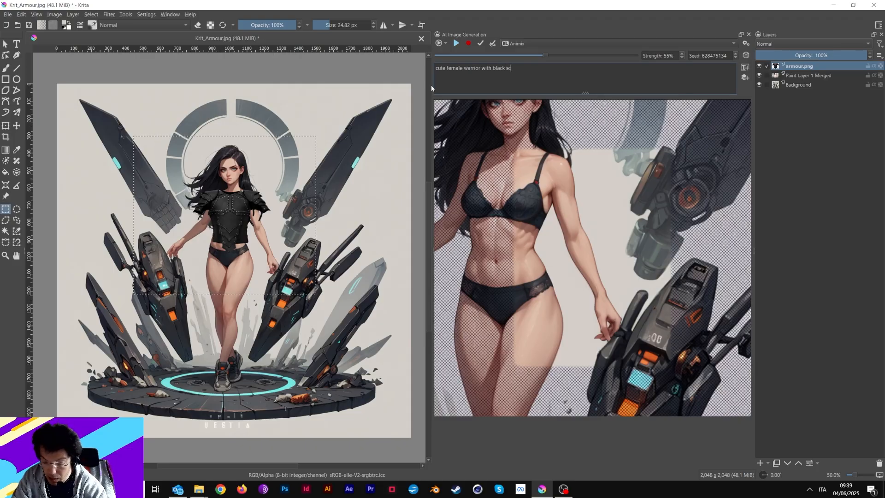
type("ale aro")
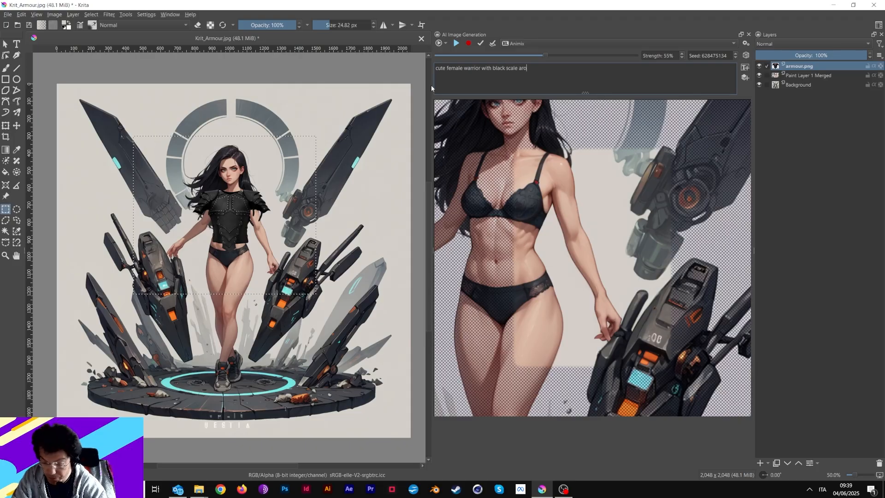
key("BackSpace")
type("mour")
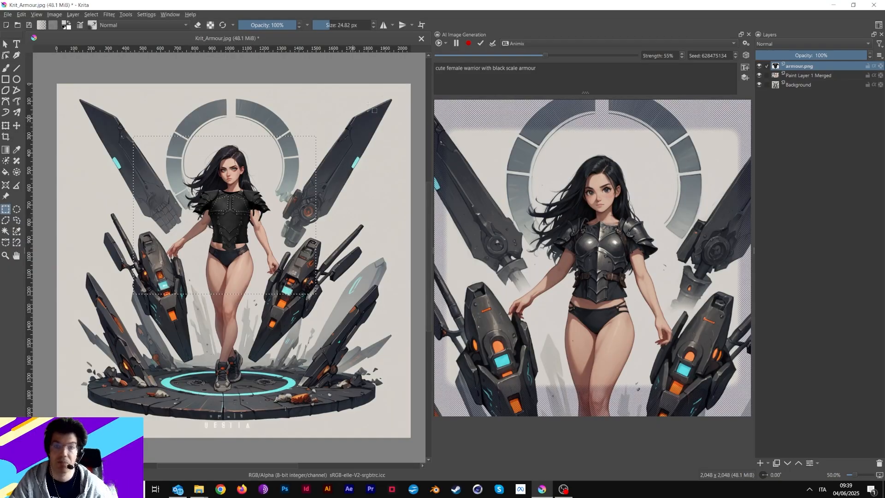
Remove the word "cute" from the live generation prompt
double_click(441, 68)
key("Delete")
key("Delete")
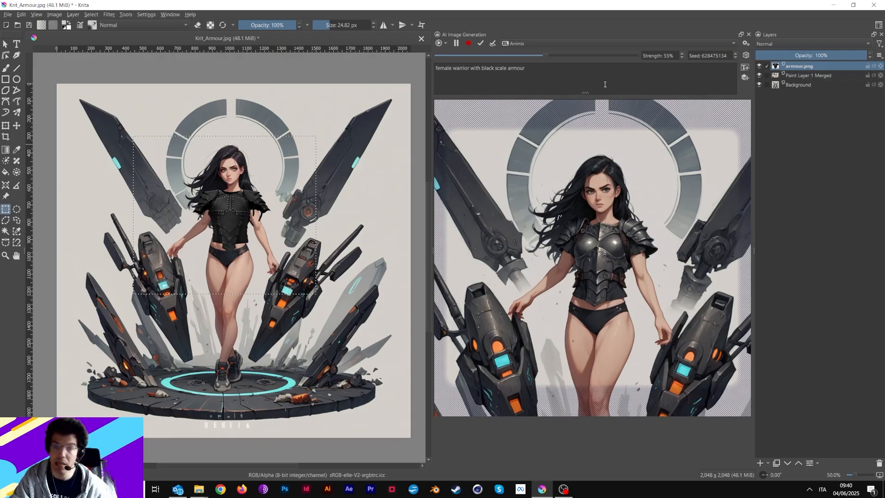
Pause the live generation, add a Reference control layer based on armour.png, and resume generating
left_click(457, 43)
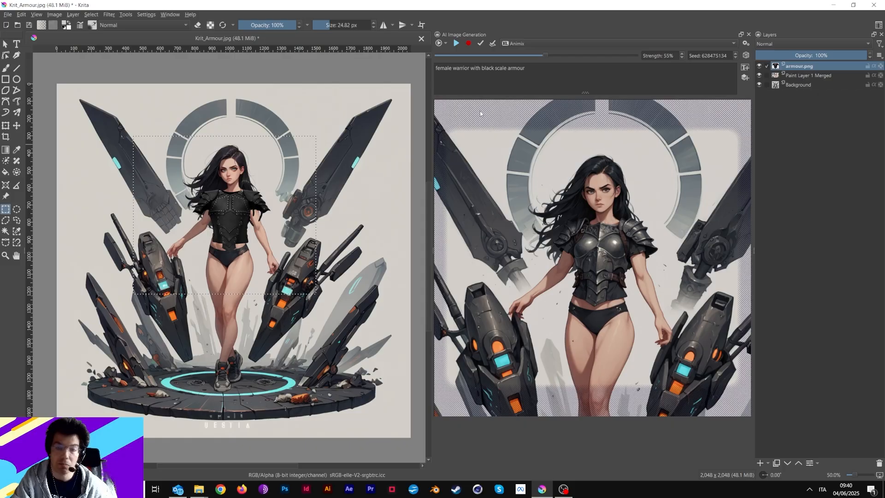
left_click(744, 78)
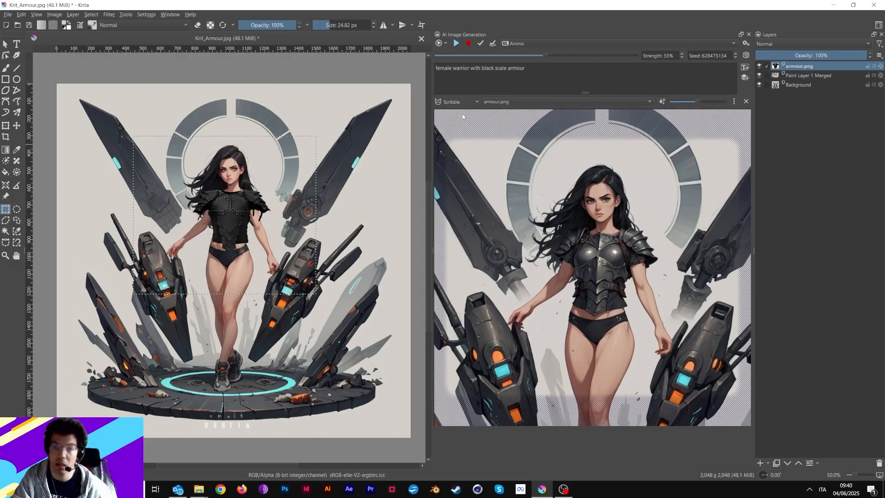
left_click(443, 101)
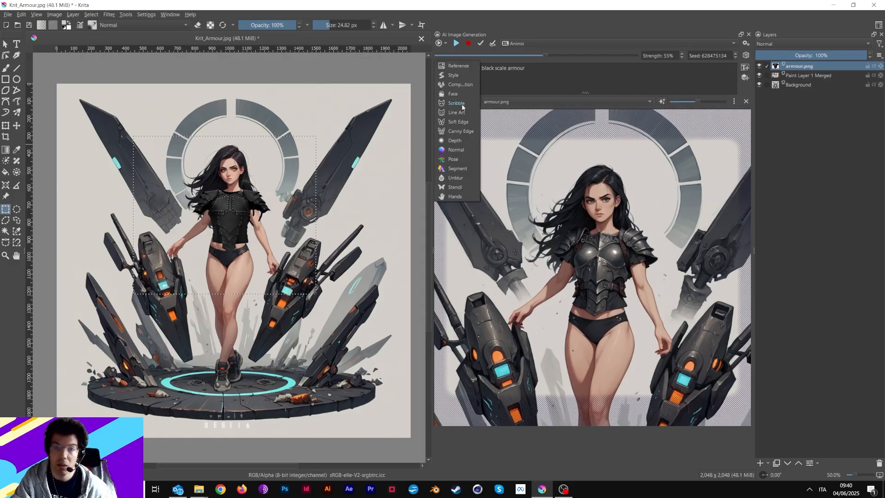
left_click(460, 66)
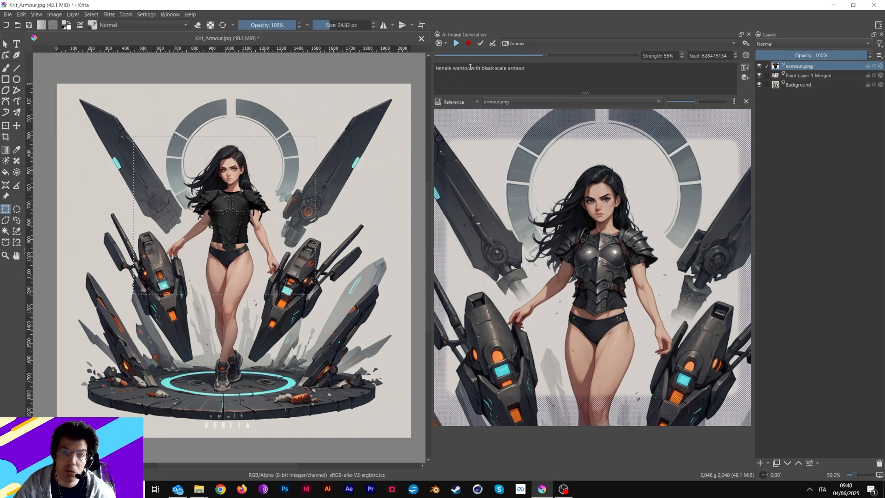
left_click(457, 43)
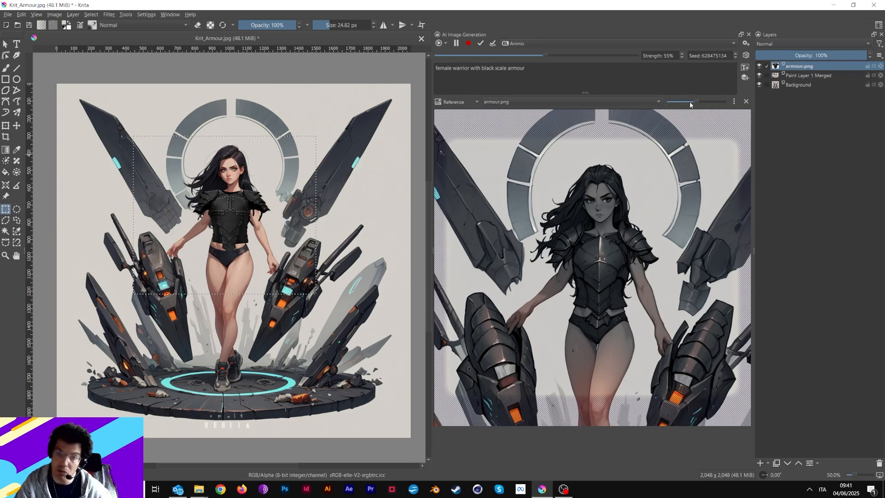
Lower the armour.png reference's influence to the minimum and try out its custom values option
left_click_drag(690, 105, 681, 105)
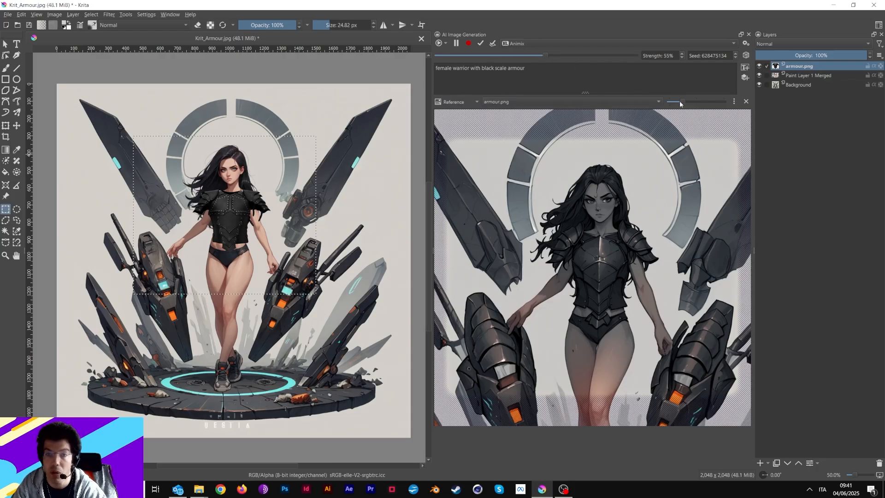
left_click_drag(680, 102, 651, 109)
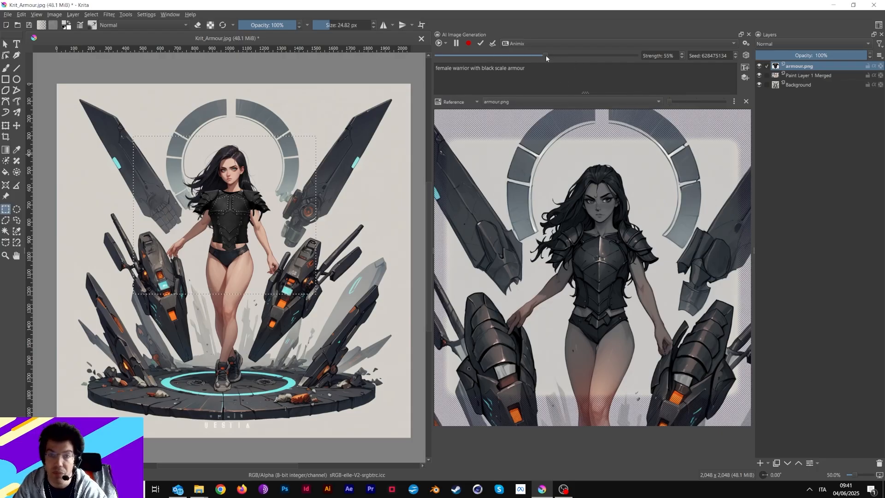
left_click(733, 102)
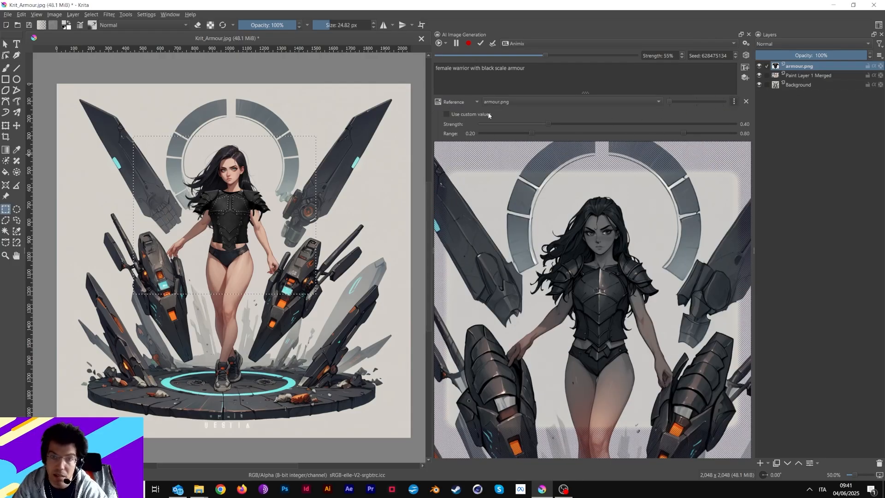
left_click(448, 114)
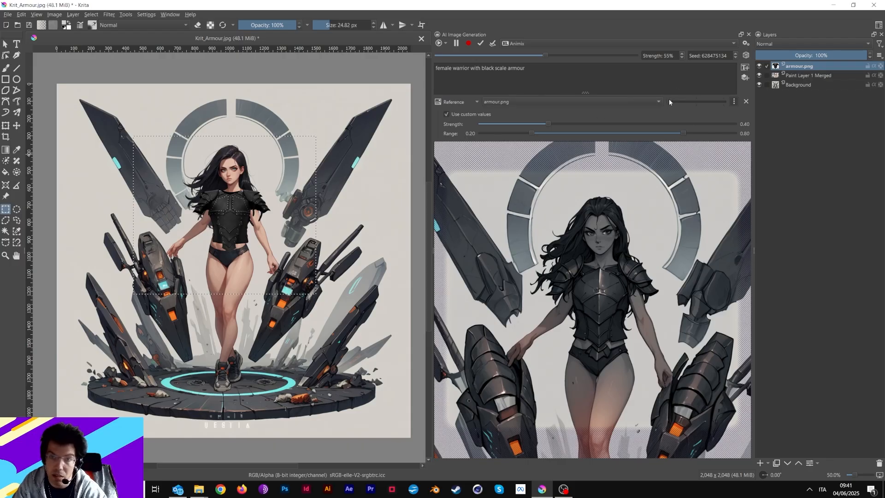
left_click(447, 113)
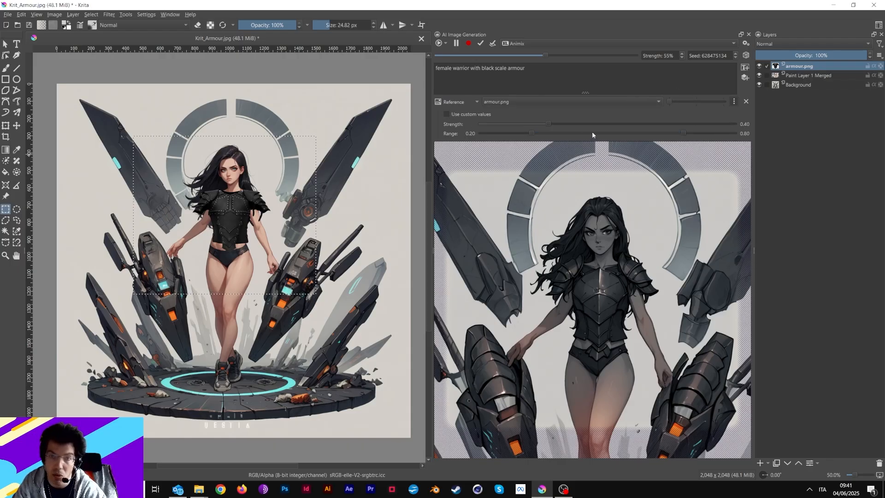
left_click(734, 102)
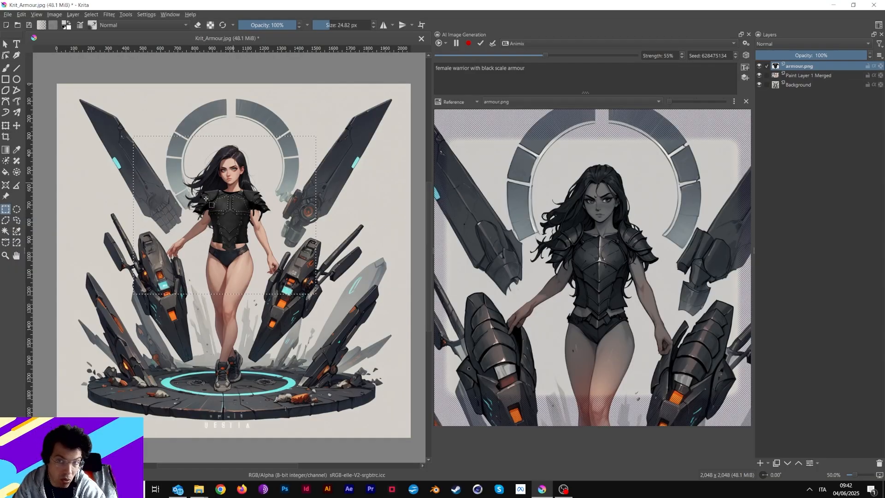
Try a higher live generation strength with the armour reference, and remove the Reference control layer
left_click(682, 53)
left_click(682, 53)
left_click(682, 53)
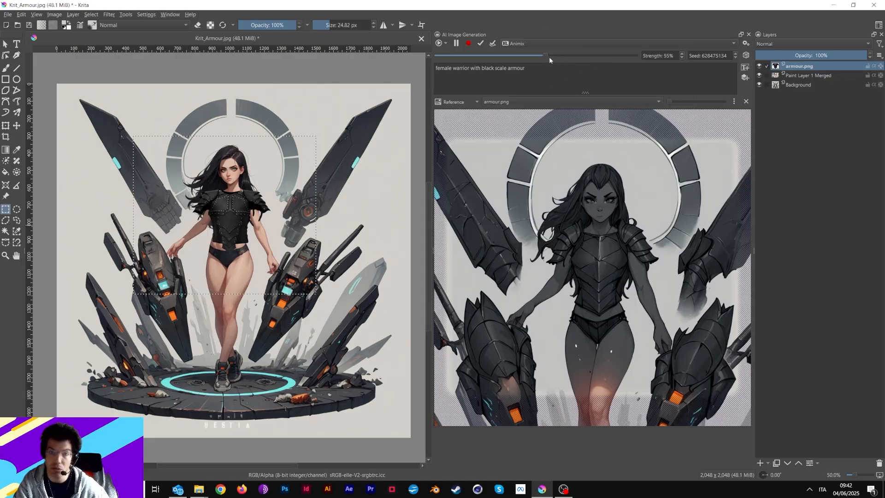
left_click(746, 102)
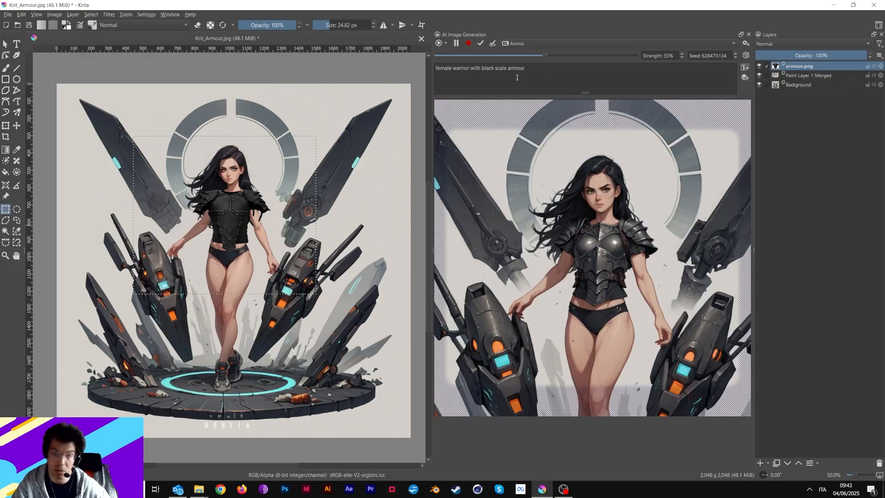
Pause the live generation, hide the armour.png layer, and generate a Line Art control layer from the visible illustration
left_click(455, 43)
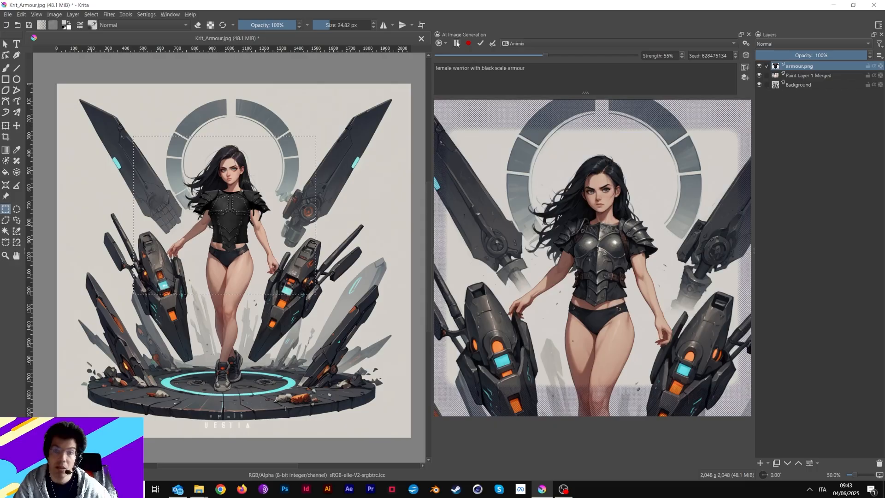
left_click(758, 66)
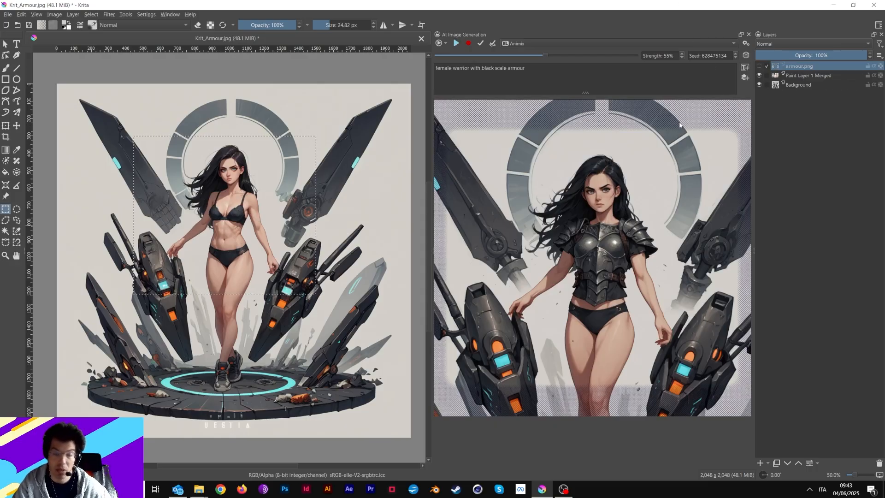
left_click(745, 67)
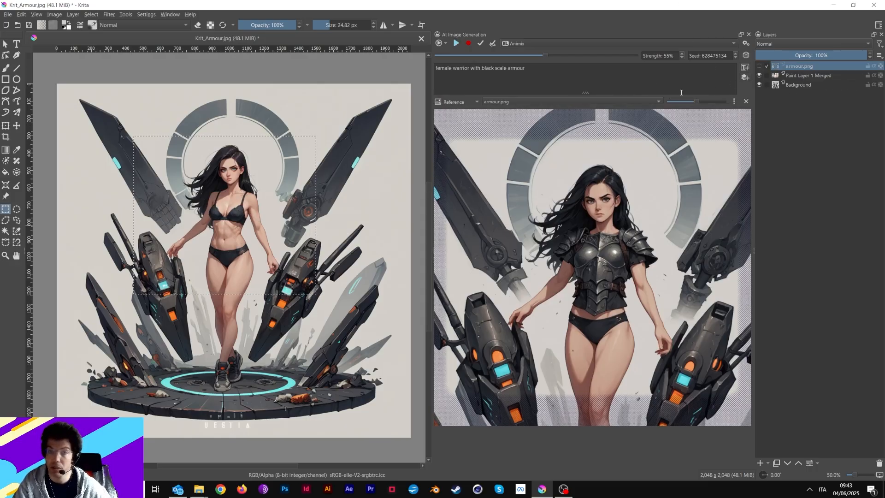
left_click(441, 102)
left_click(470, 150)
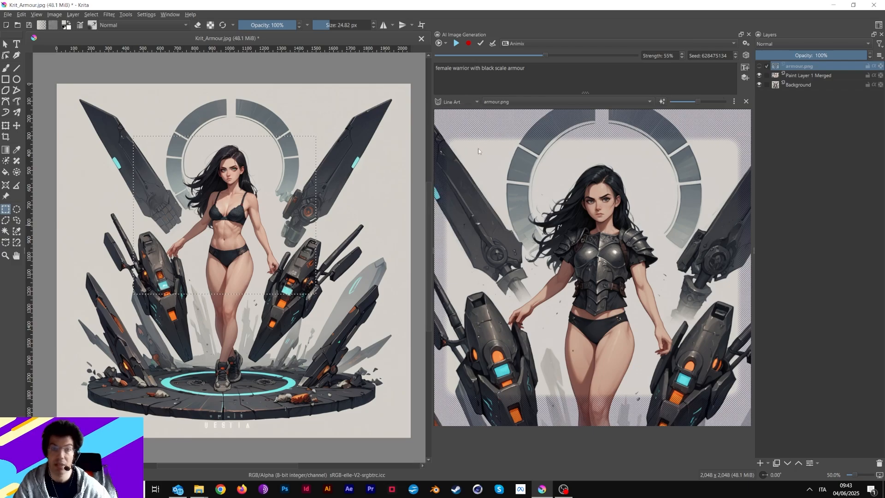
left_click(584, 103)
left_click(585, 109)
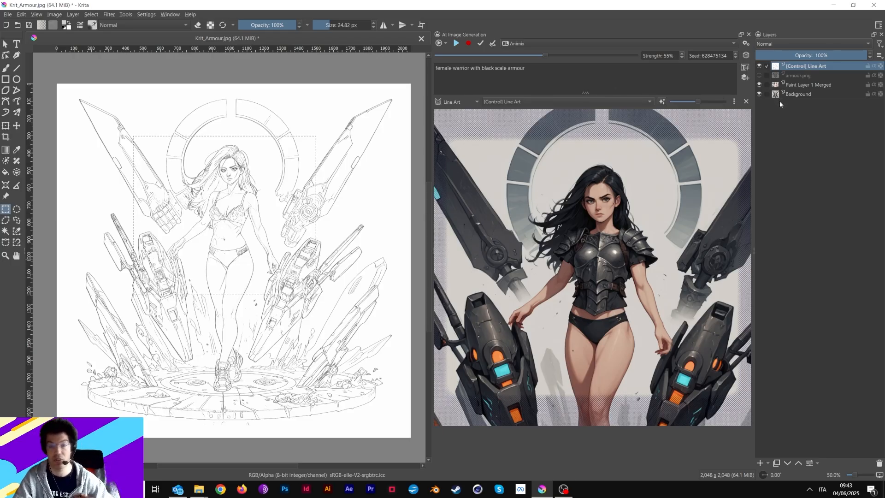
Hide the [Control] Line Art layer, minimise its influence, and resume live generation with armour.png shown
left_click(760, 66)
left_click_drag(698, 103, 673, 104)
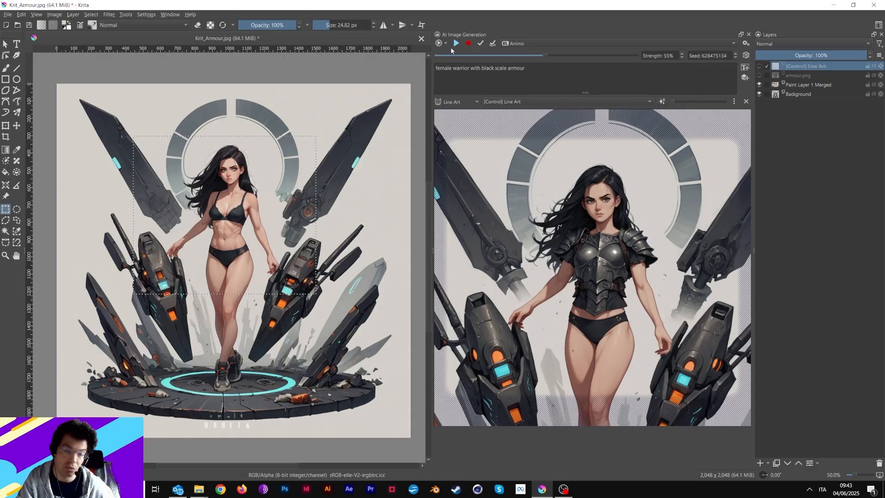
left_click(760, 75)
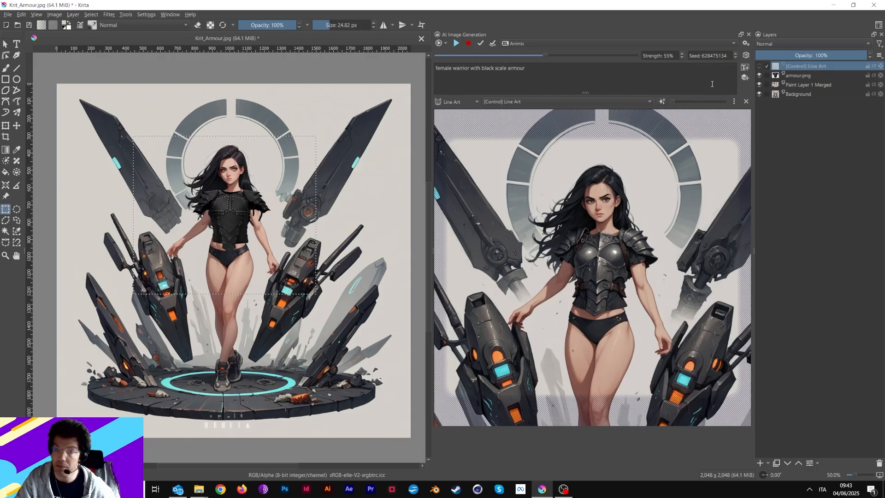
left_click(457, 43)
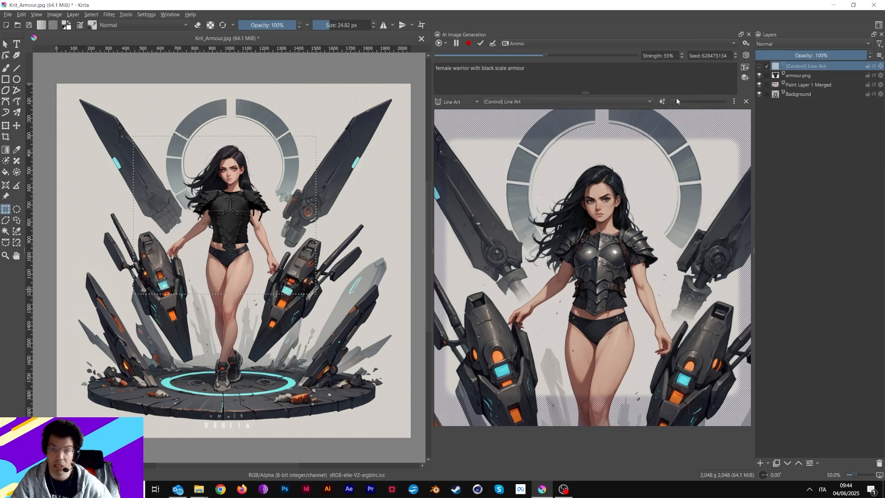
Enable custom values for the Line Art control, with strength 0.10 and a range of 0.20 to 0.65
left_click_drag(671, 101, 682, 102)
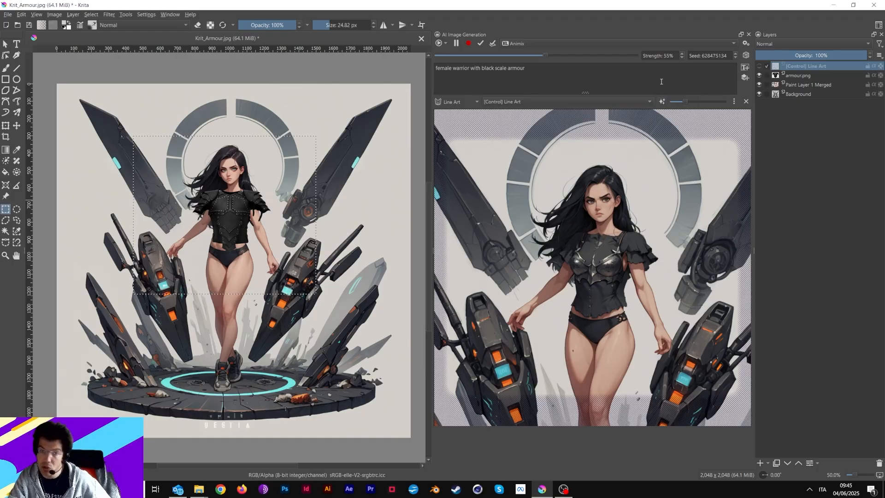
left_click(733, 102)
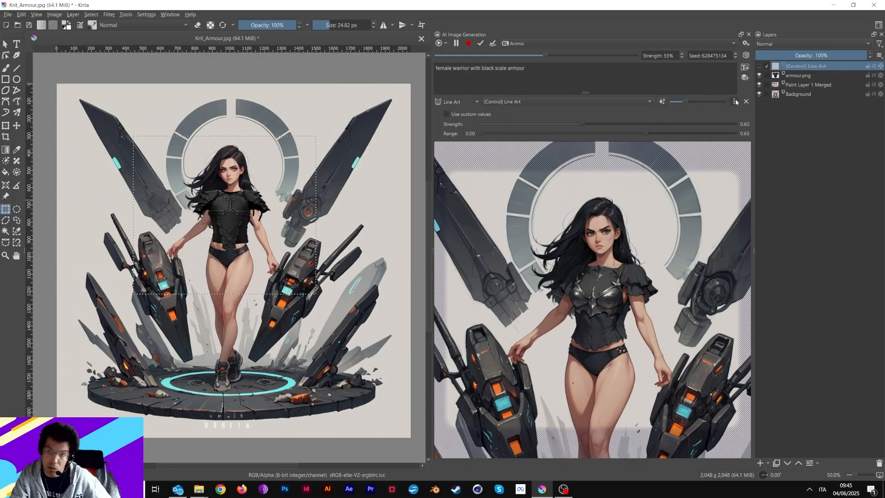
left_click(446, 114)
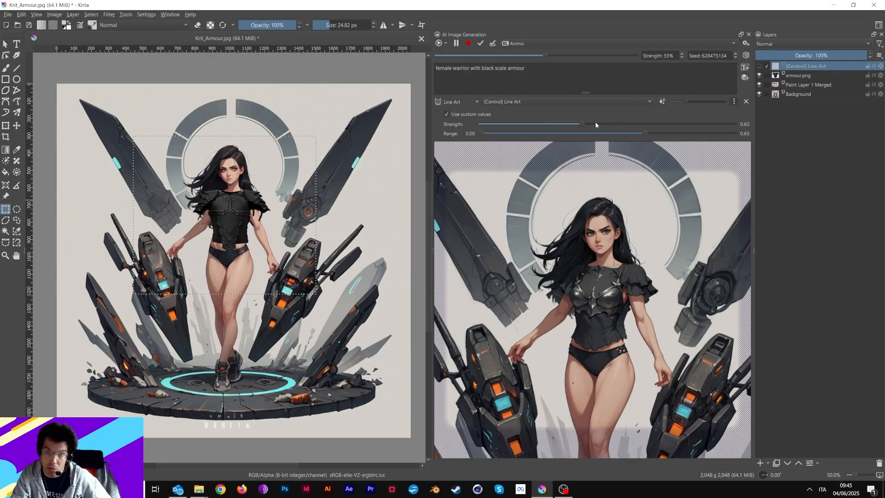
left_click_drag(578, 125, 512, 133)
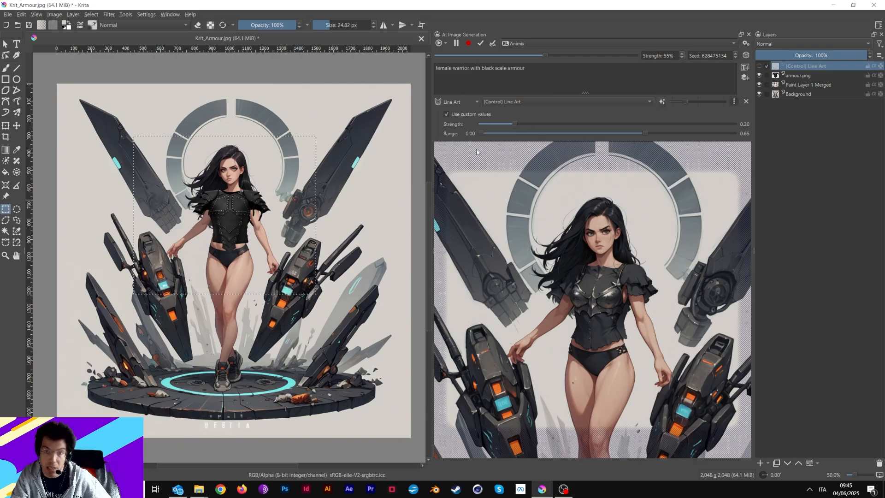
left_click_drag(520, 134, 526, 133)
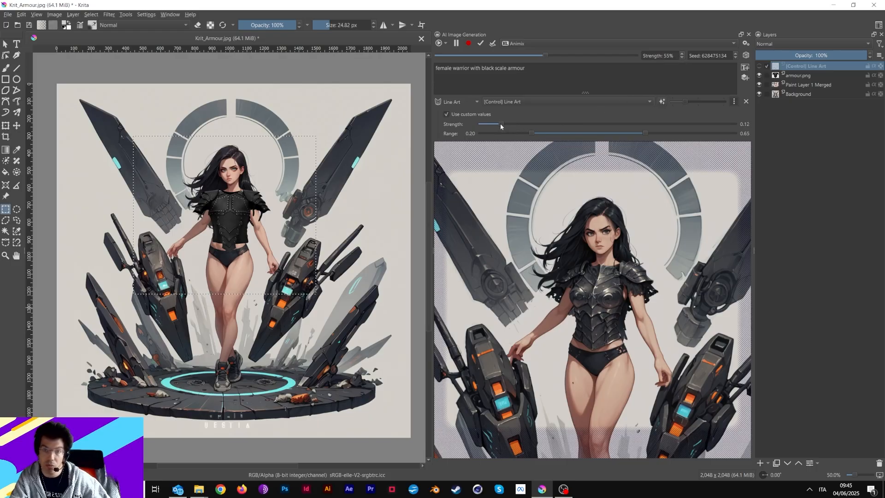
left_click_drag(500, 124, 504, 126)
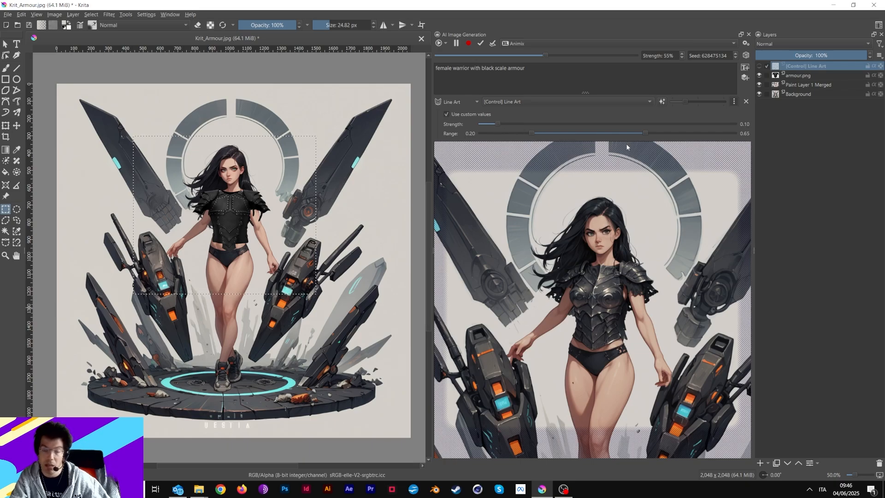
Lower the live generation strength to 30% and remove the Line Art control from the generation
left_click(681, 58)
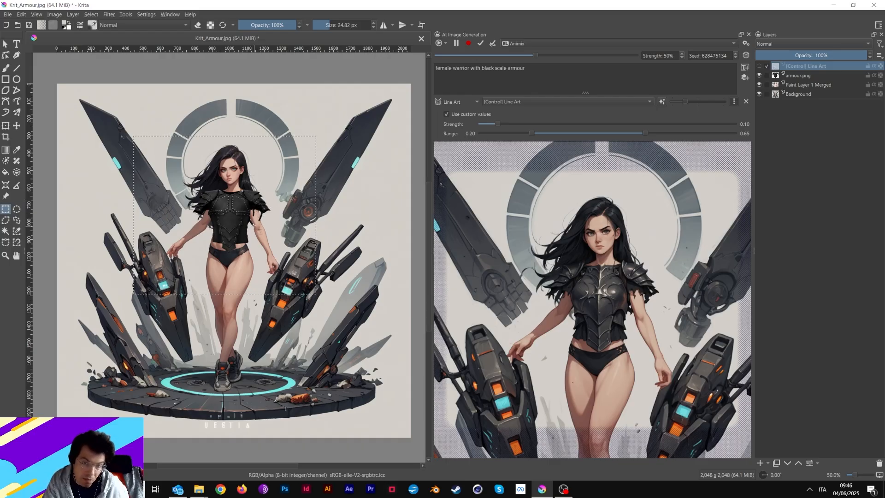
scroll(240, 230, "up", 1)
scroll(242, 225, "up", 2)
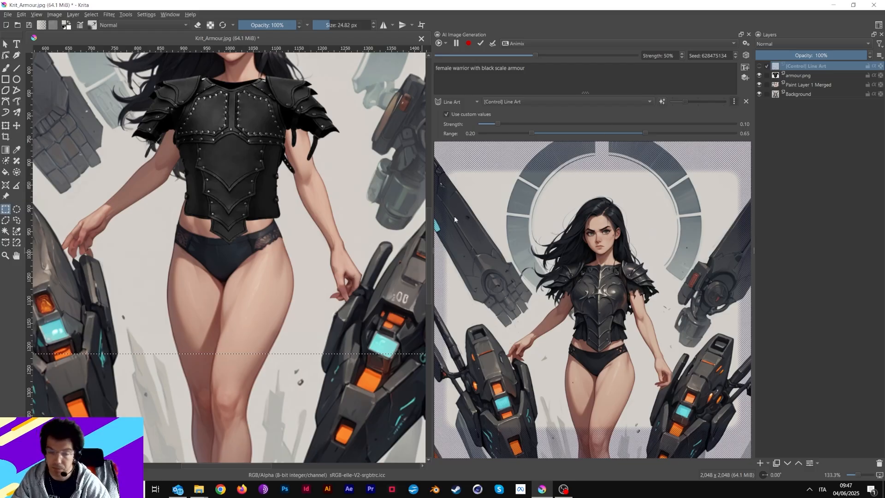
key("minus")
key("minus")
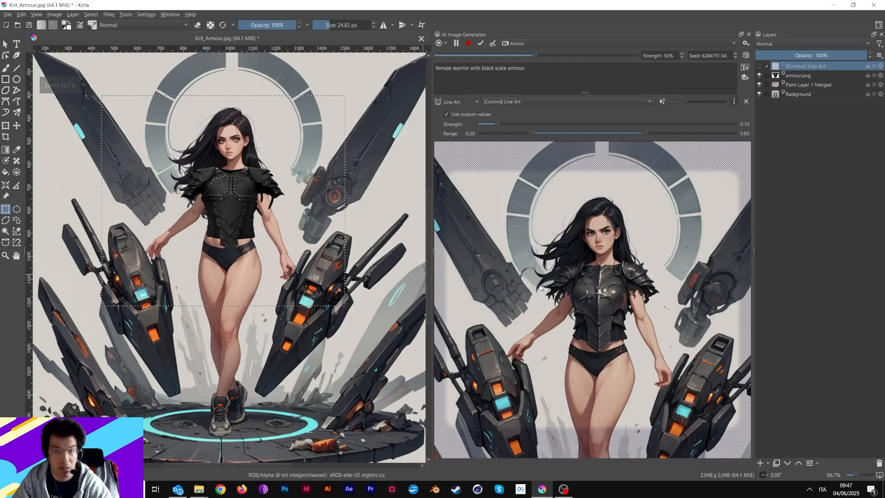
left_click(746, 102)
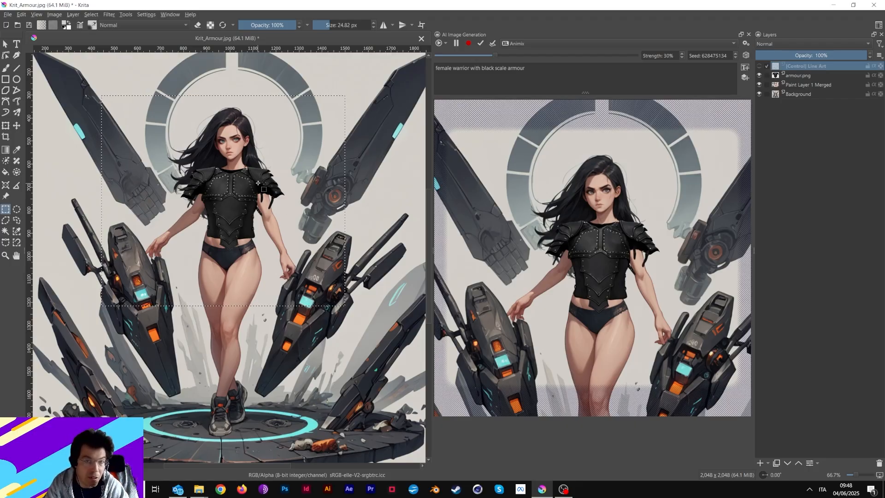
Add the Line Art control again with custom values: strength 0.20 and a range of 0.15 to 0.60
left_click(744, 79)
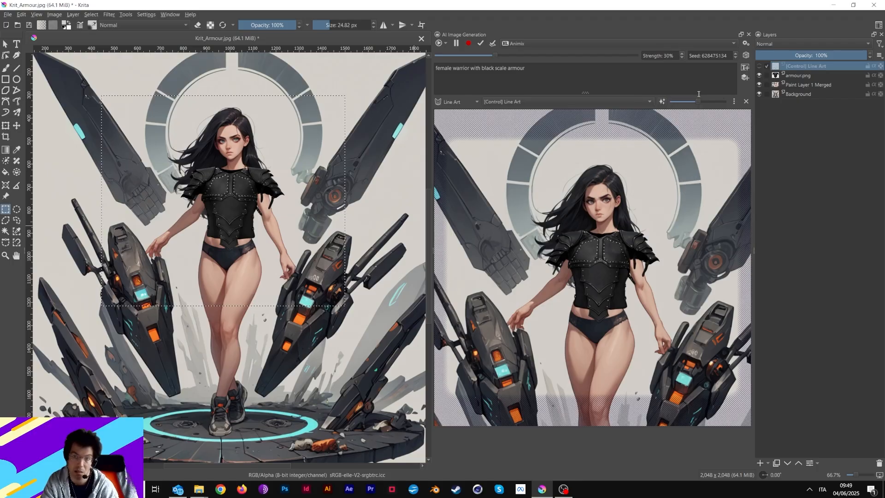
left_click_drag(699, 105, 688, 106)
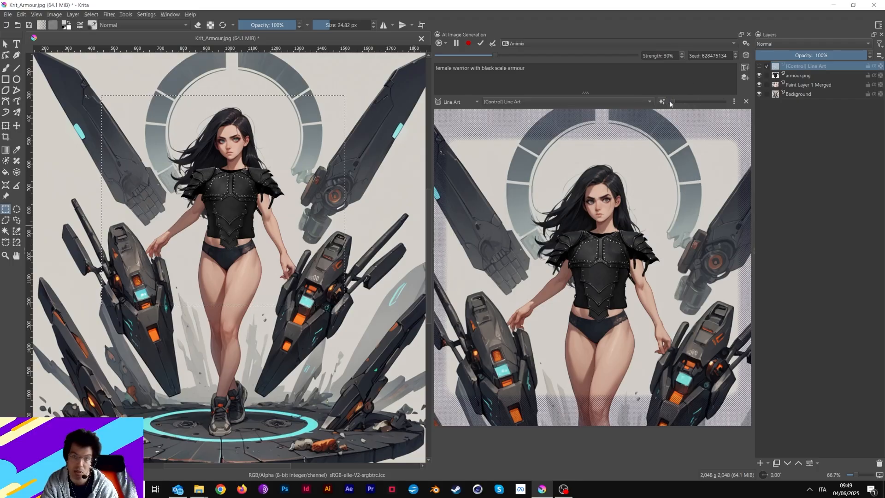
left_click(733, 102)
left_click(446, 115)
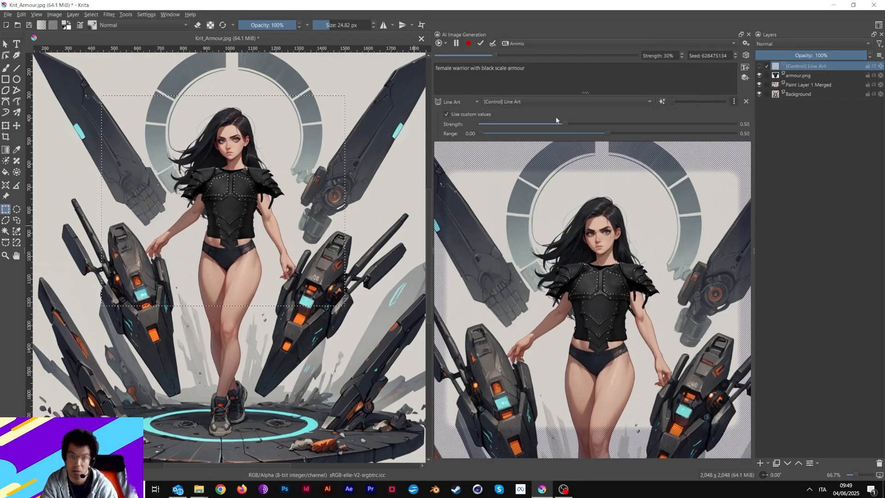
left_click_drag(519, 123, 513, 123)
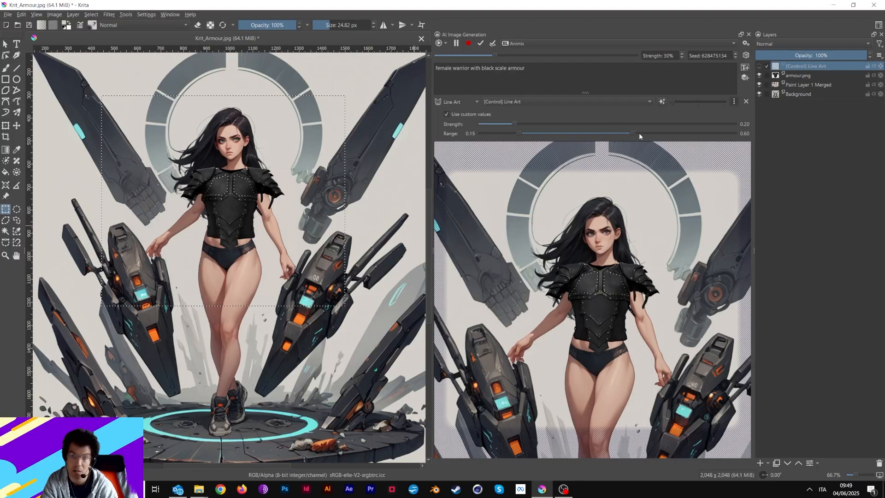
Raise the live generation strength to 40%, pause the generation and apply its result as a new layer
left_click(735, 102)
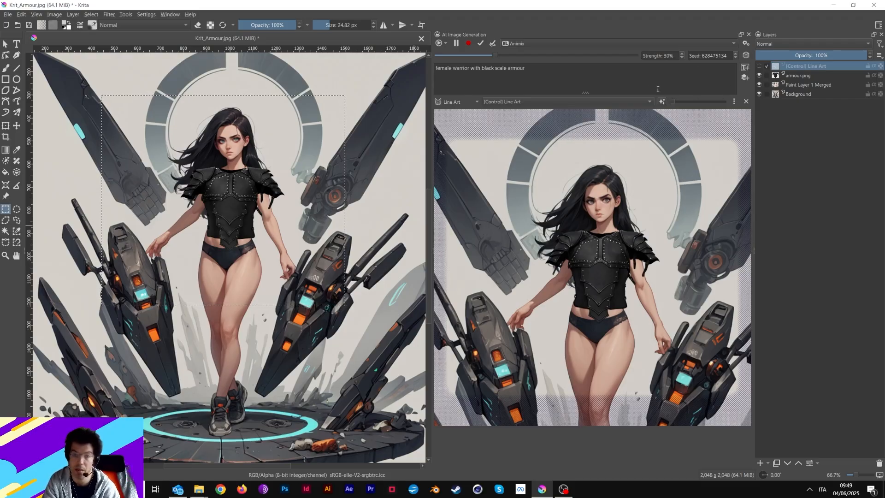
scroll(679, 58, "up", 1)
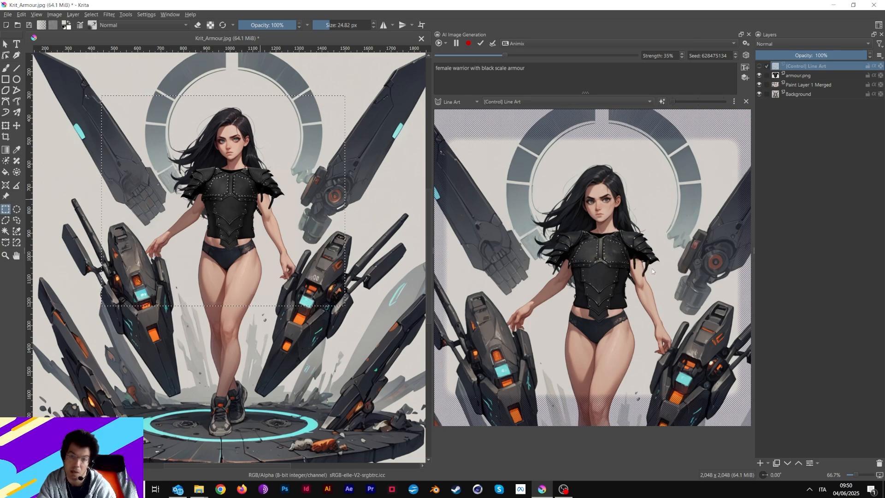
left_click(681, 53)
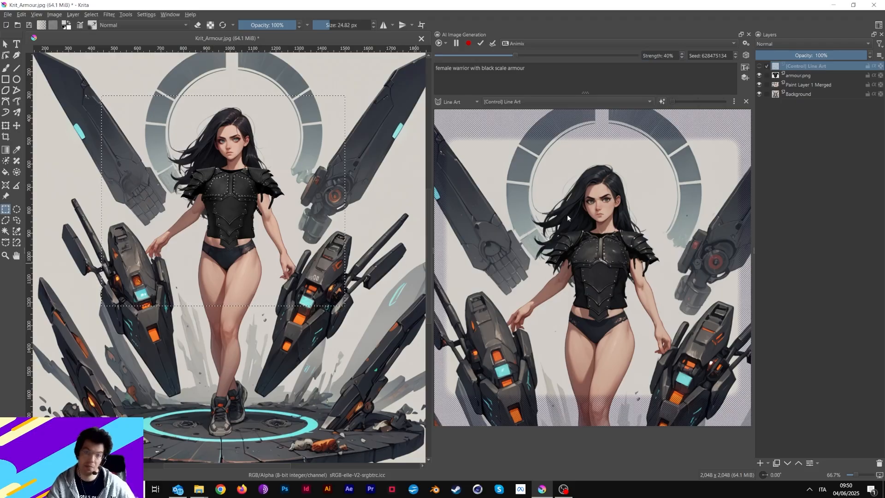
left_click(456, 43)
left_click(480, 43)
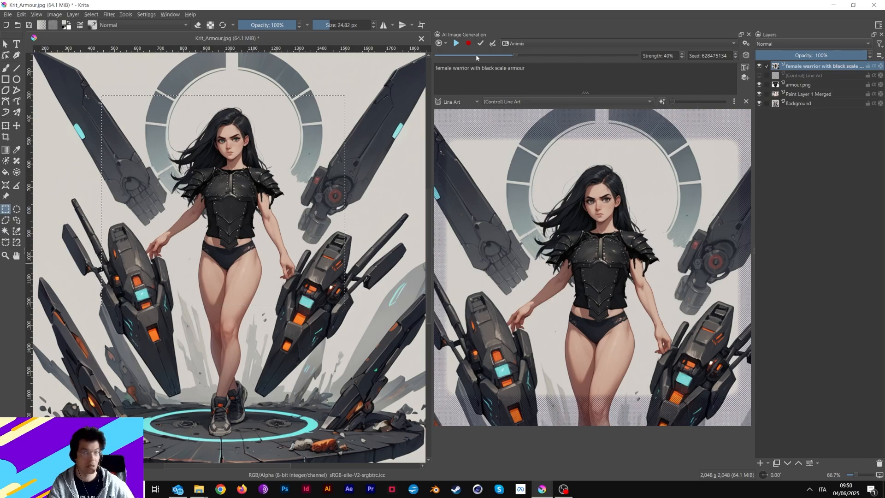
Hide armour.png and toggle the generated layer's visibility to compare the result with the original figure
left_click(760, 85)
left_click(759, 66)
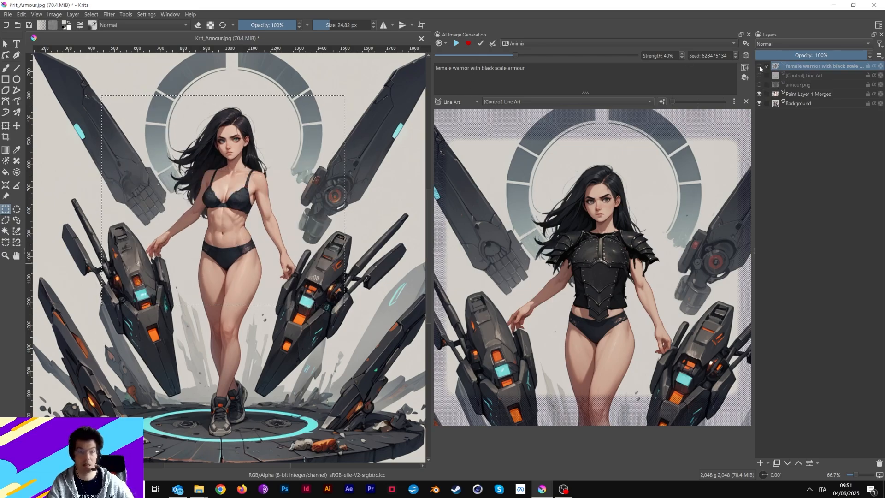
left_click(760, 66)
left_click(759, 66)
left_click(759, 66)
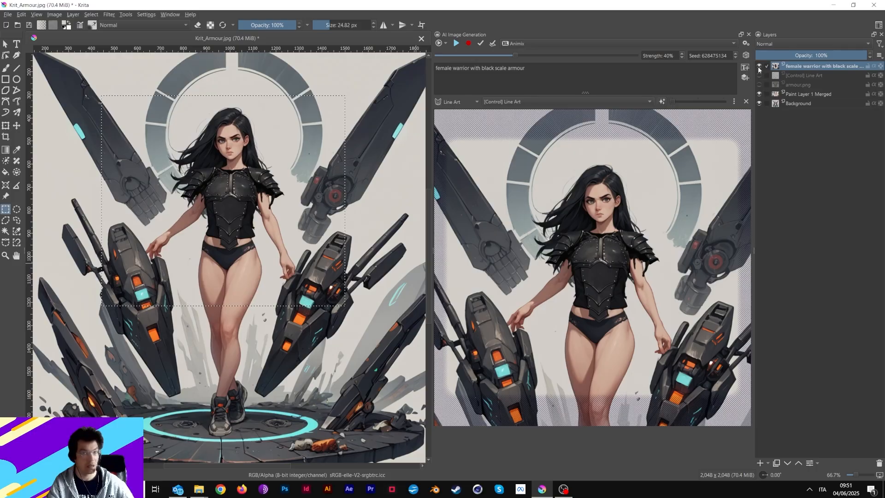
left_click(759, 66)
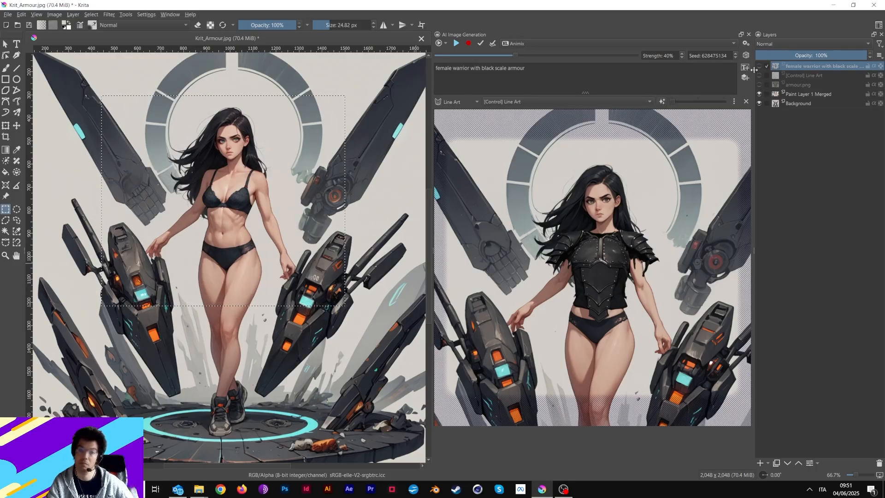
left_click(759, 67)
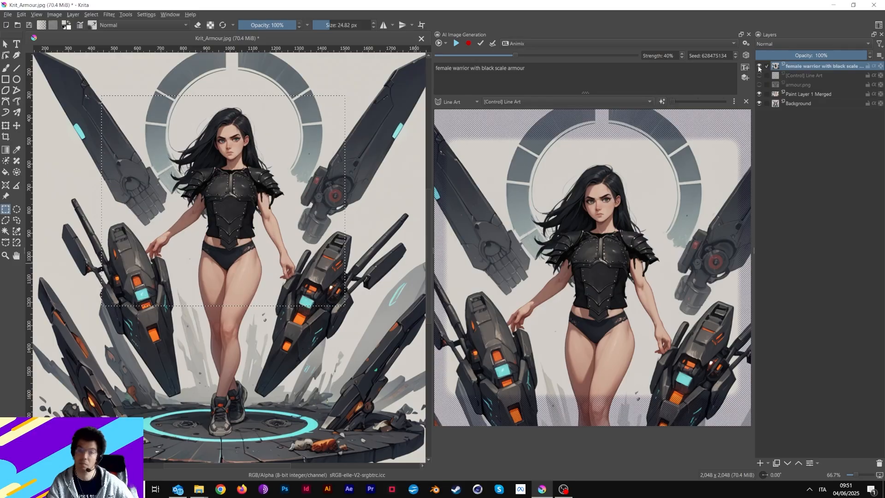
left_click(759, 67)
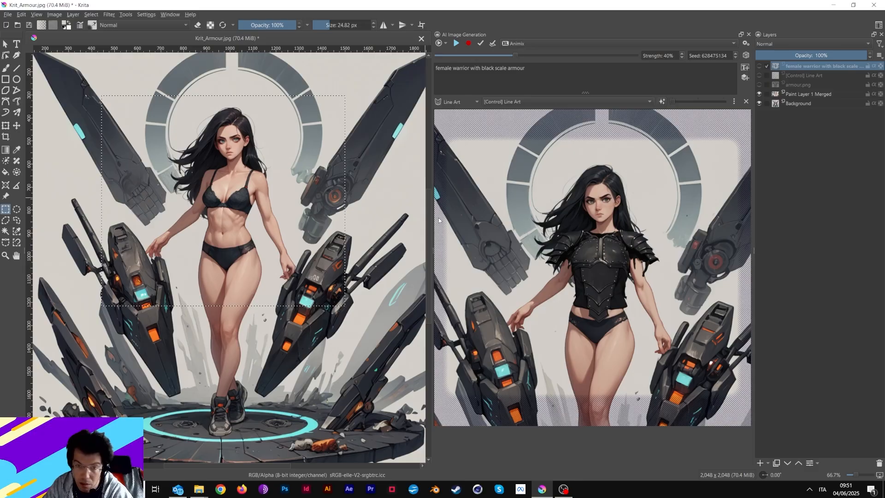
left_click(759, 67)
left_click(759, 66)
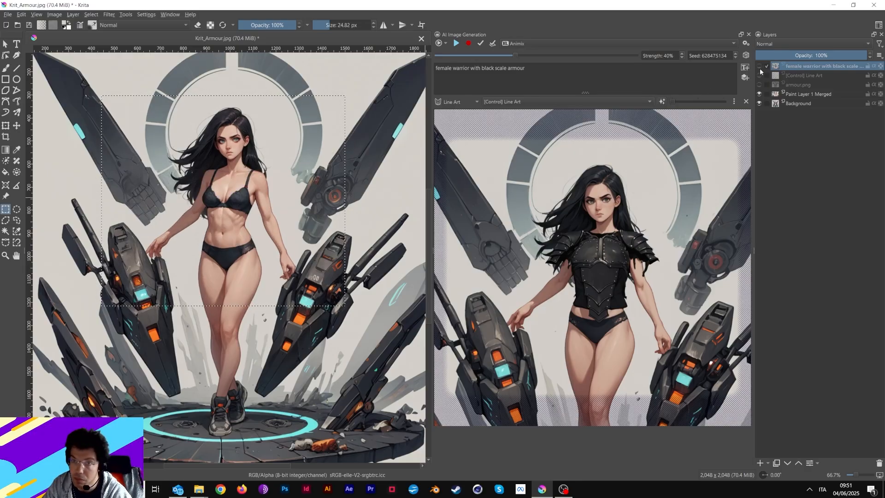
Keep the generated layer hidden, show armour.png again and clear the selection
left_click(760, 75)
left_click(760, 75)
left_click(759, 85)
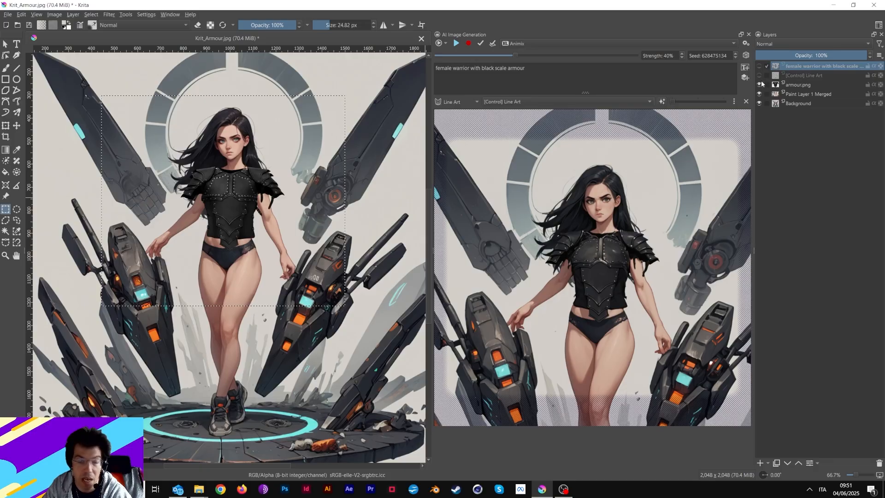
key("ctrl+shift+a")
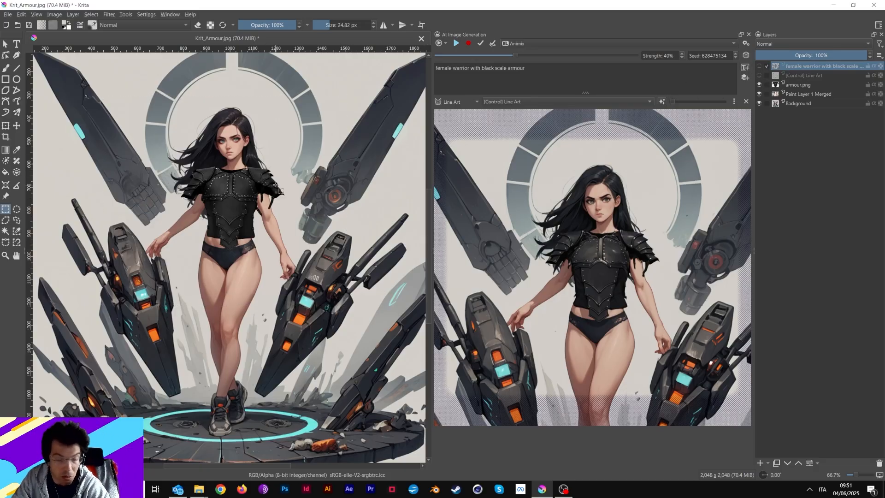
Apply a slight perspective transform to armour.png, pulling its corners inward to fit the woman's torso
key("ctrl+t")
left_click(793, 85)
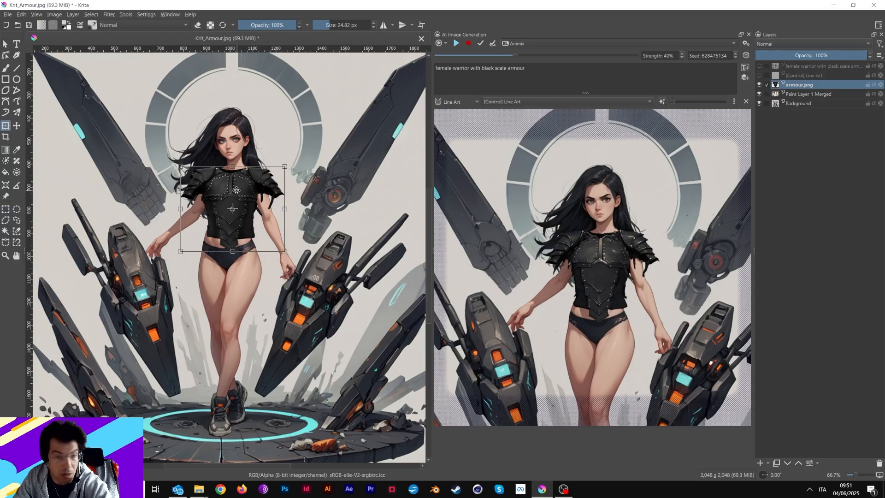
right_click(234, 190)
left_click(265, 210)
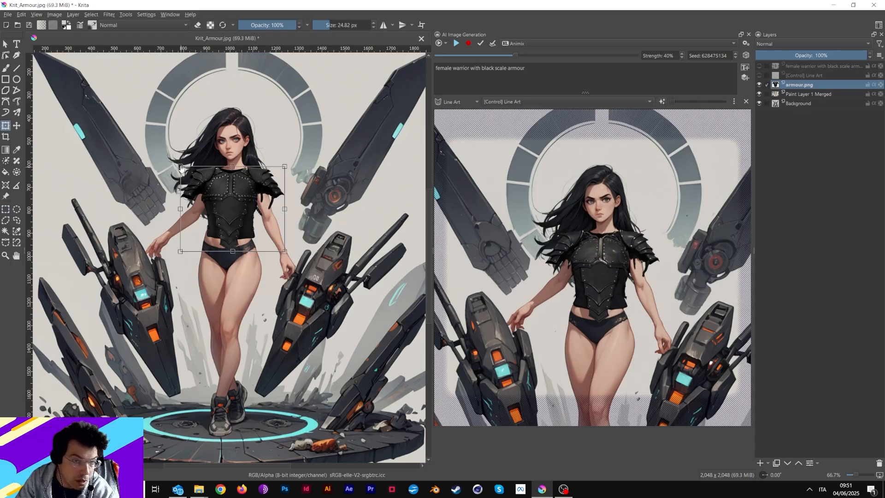
left_click_drag(180, 166, 183, 169)
left_click_drag(285, 253, 276, 253)
left_click_drag(180, 252, 182, 250)
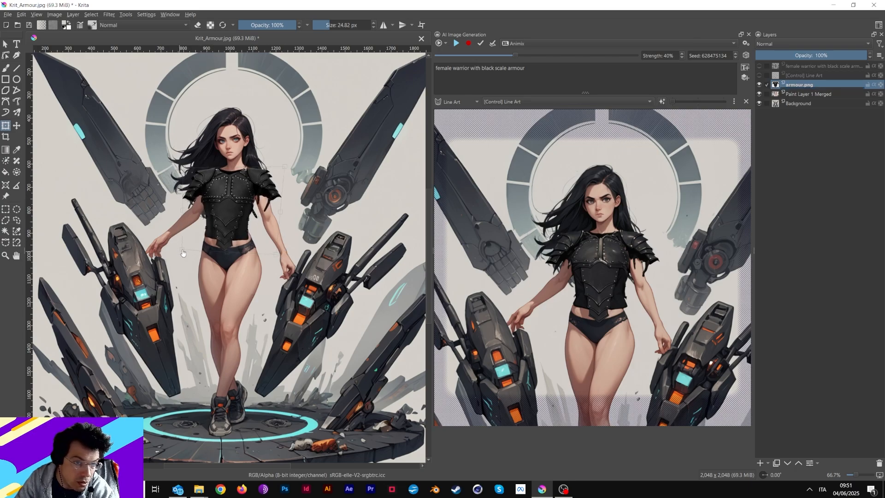
left_click_drag(184, 169, 189, 169)
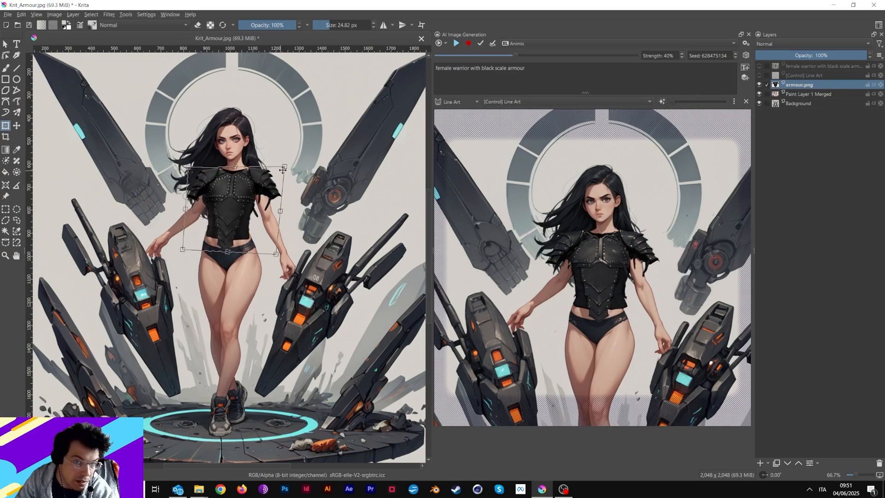
left_click_drag(284, 167, 286, 164)
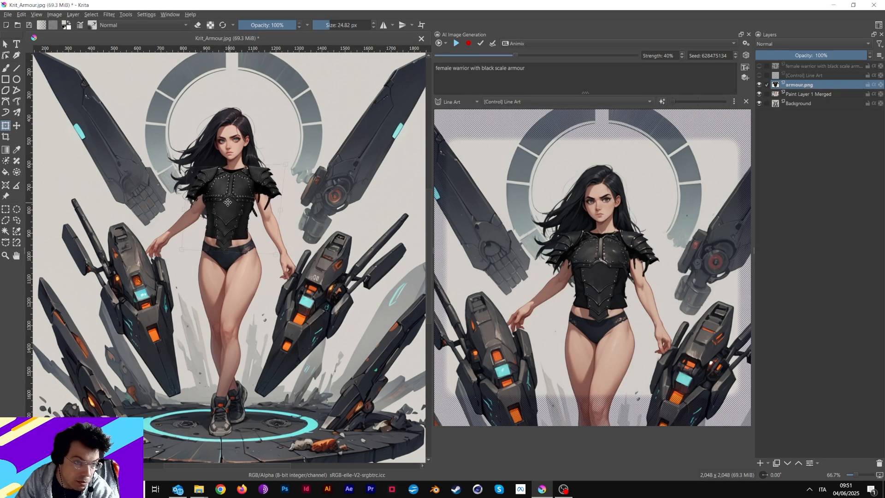
key("Return")
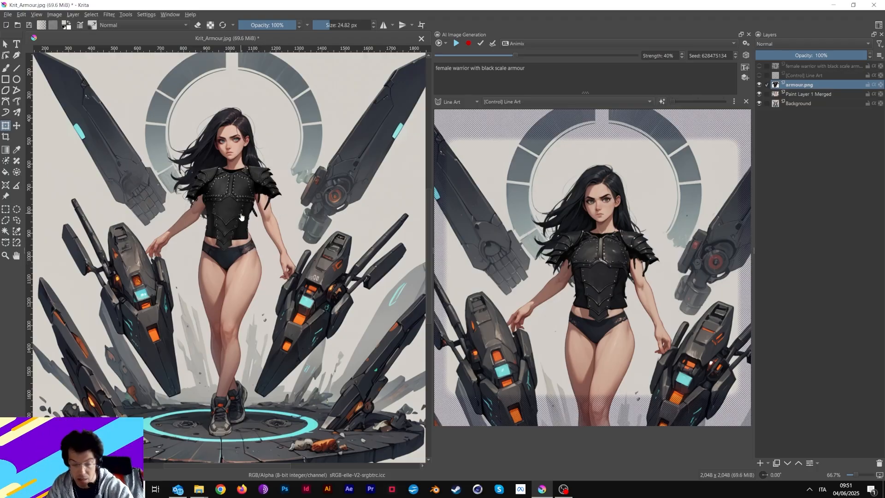
Warp the armour.png layer, shifting its control points so the armour follows the woman's waist and shoulders
right_click(230, 202)
left_click(255, 230)
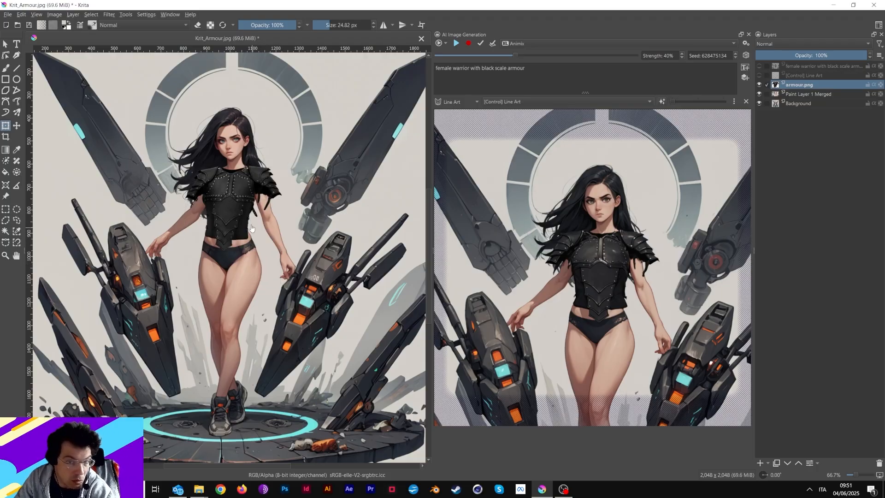
left_click_drag(200, 182, 187, 166)
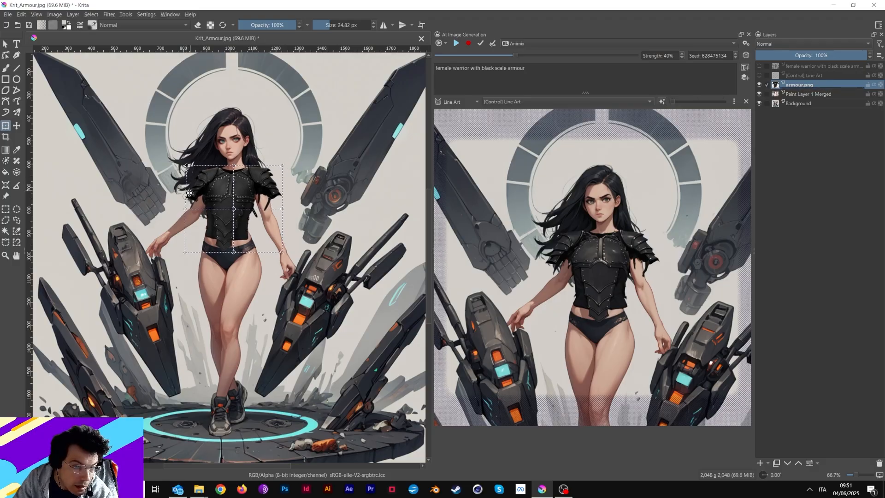
left_click_drag(185, 209, 229, 214)
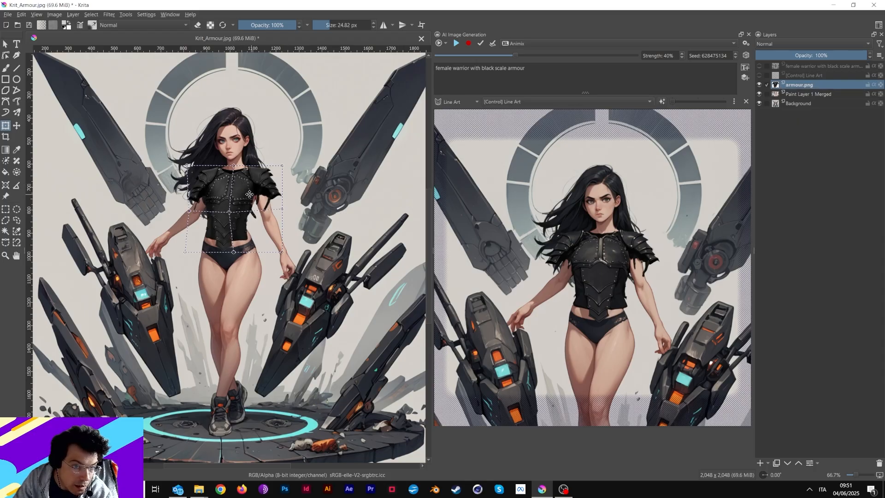
left_click_drag(282, 210, 284, 211)
left_click_drag(283, 212, 279, 216)
left_click_drag(282, 165, 283, 167)
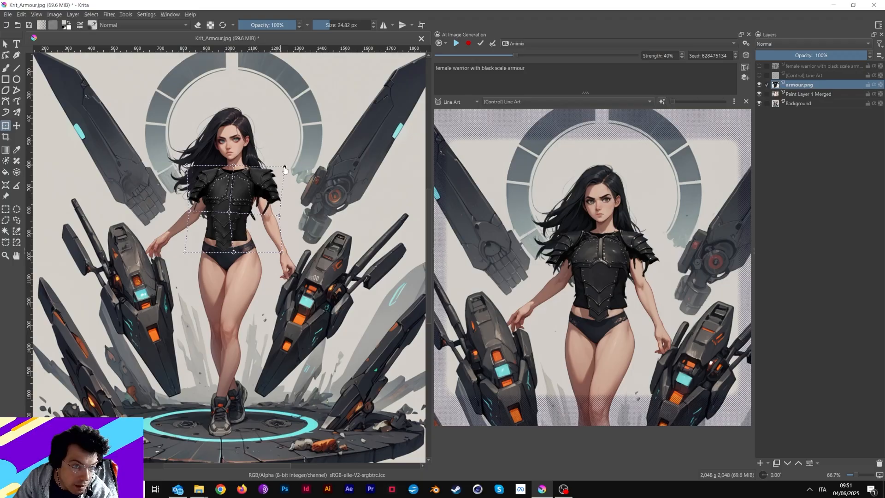
left_click_drag(241, 198, 241, 198)
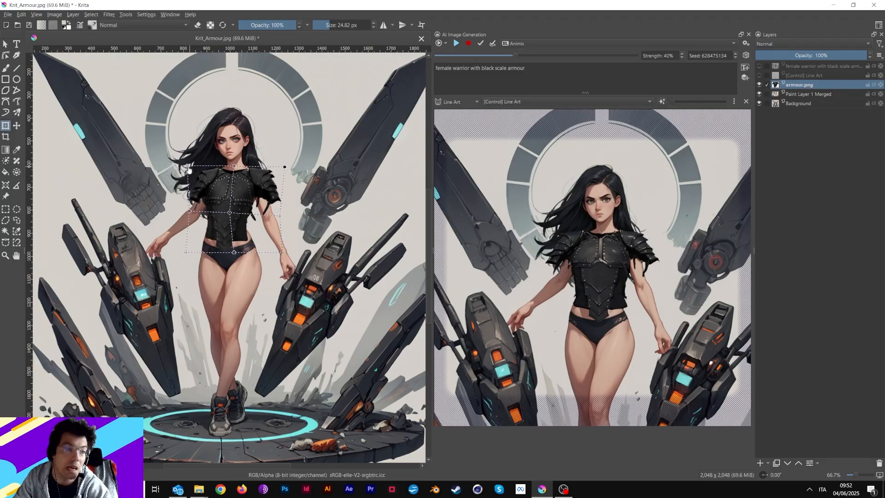
left_click_drag(187, 165, 190, 164)
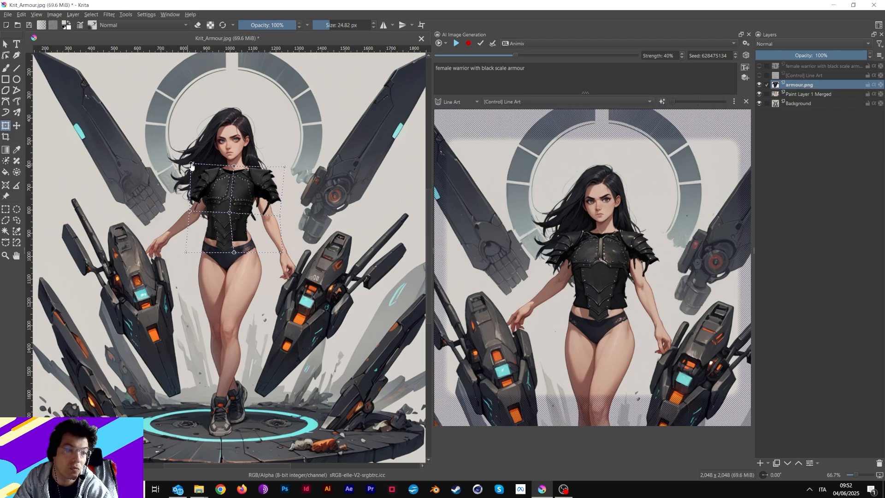
key("Return")
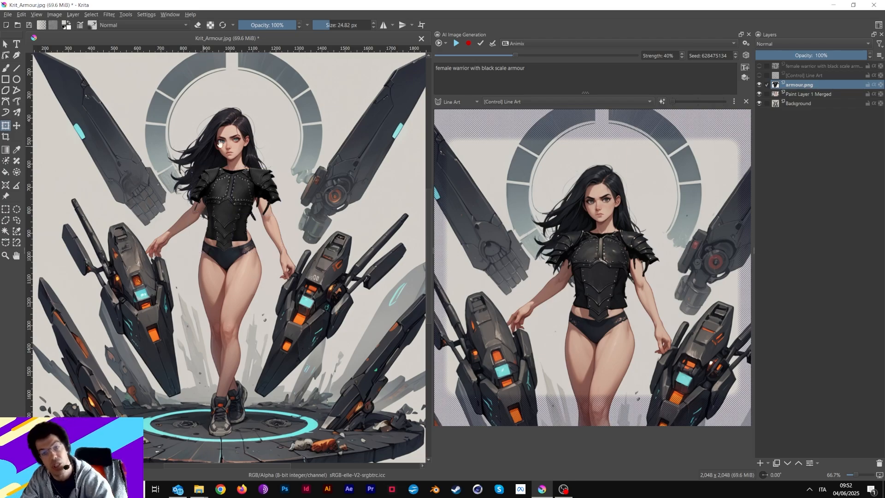
Select a rectangle of about 763 × 820 px around the woman's upper body and resume live generation
left_click(6, 209)
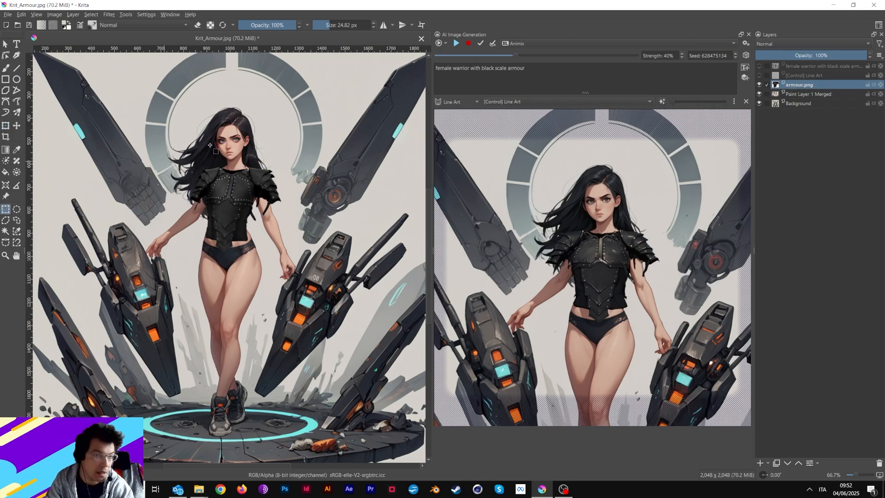
left_click_drag(141, 104, 317, 293)
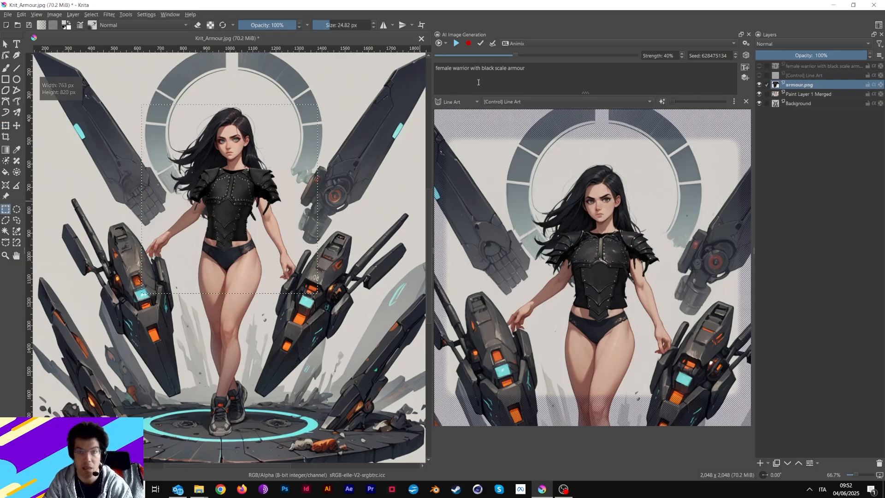
left_click(457, 44)
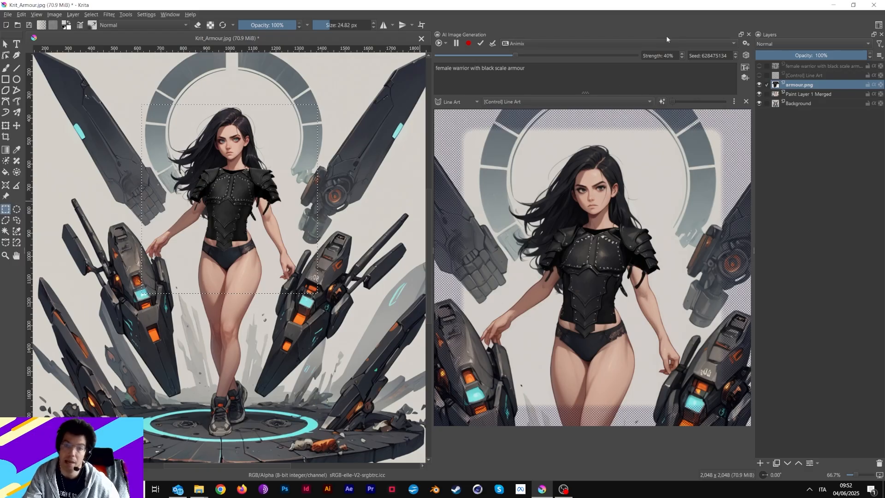
Raise the live generation strength to 80%
left_click(683, 54)
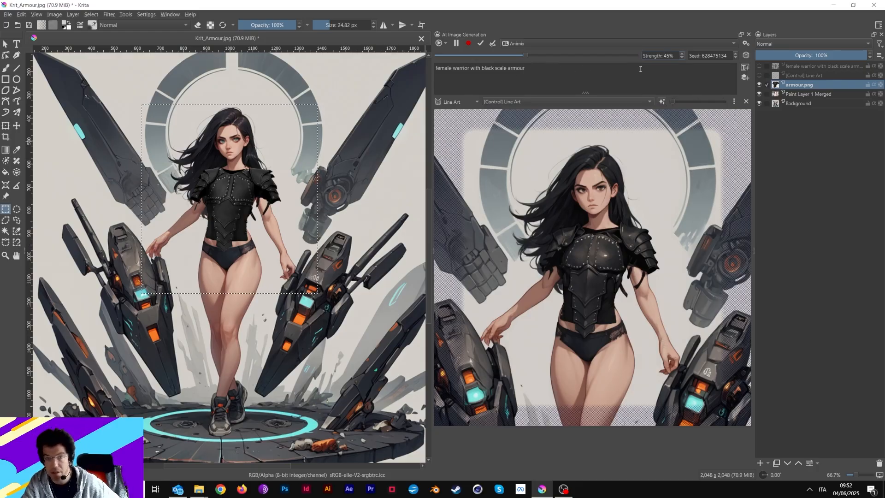
left_click(682, 54)
left_click(682, 53)
left_click(682, 53)
left_click(682, 53)
left_click(682, 53)
left_click(682, 53)
left_click(682, 54)
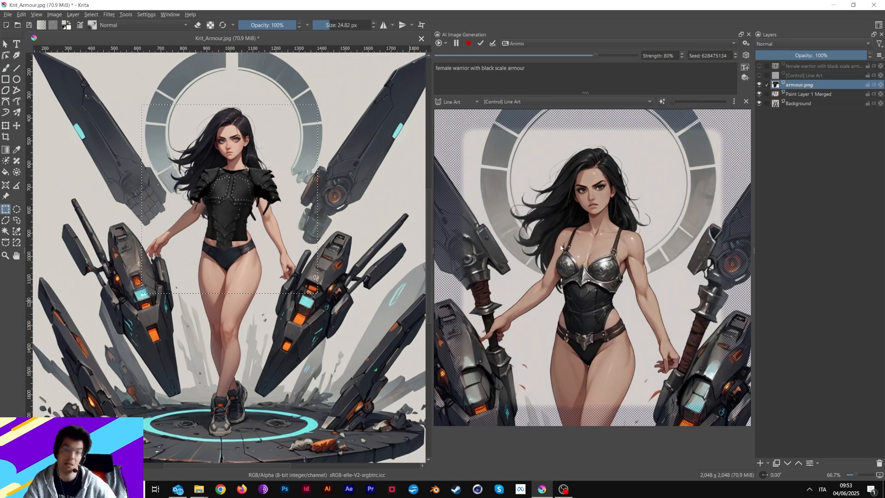
Lower the live generation strength to 60%, pause the generation and apply the result as a new layer
left_click(681, 57)
left_click(681, 57)
left_click(681, 57)
left_click(681, 57)
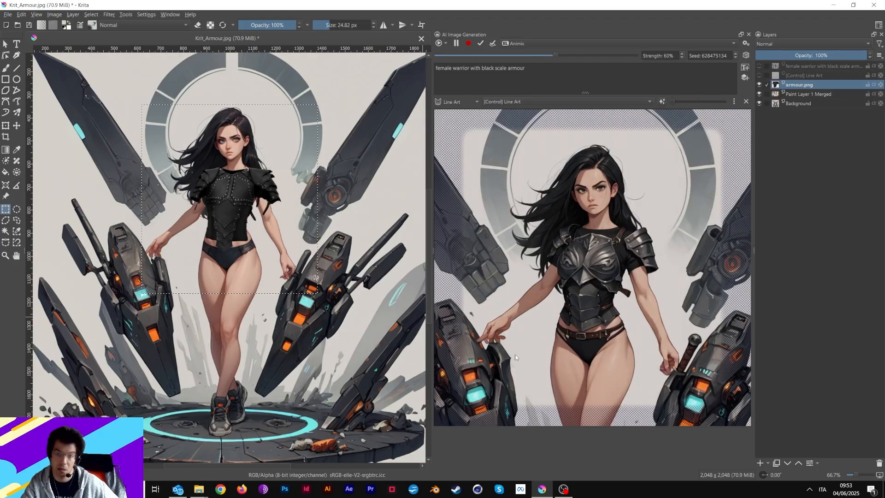
left_click(456, 43)
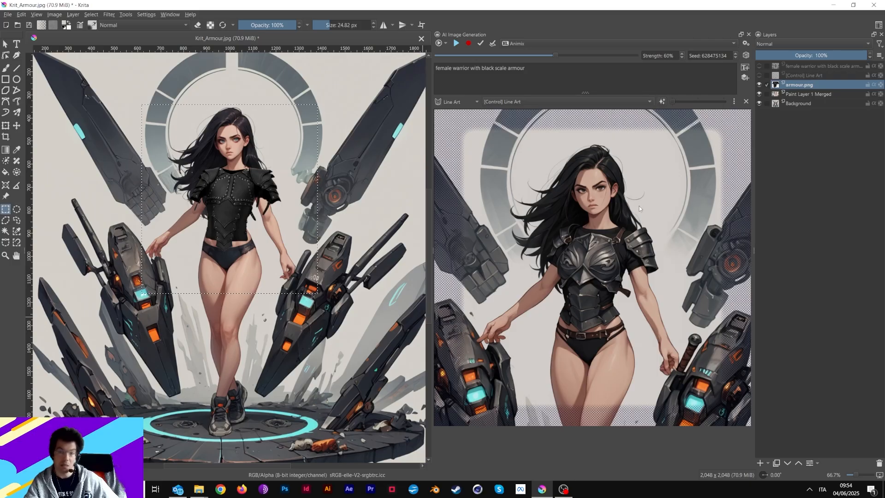
left_click(480, 43)
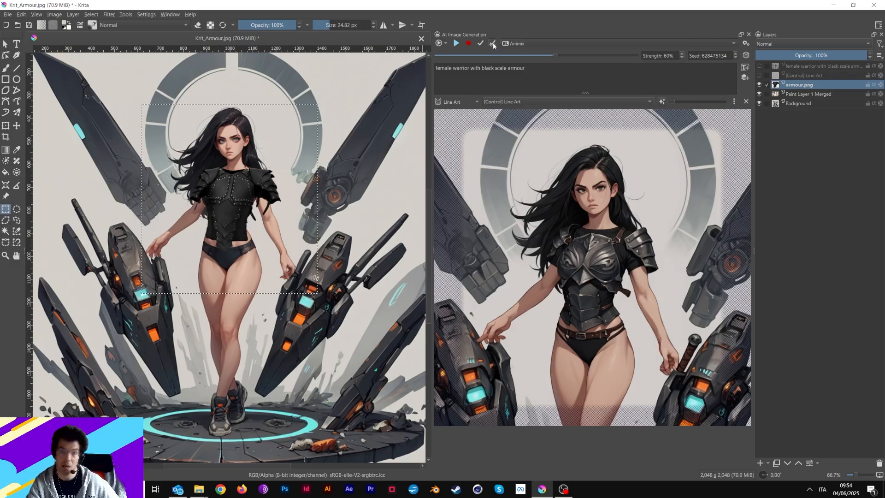
Hide the newly applied layer, set the strength to 45%, and apply the paused generation as another new layer
left_click(759, 66)
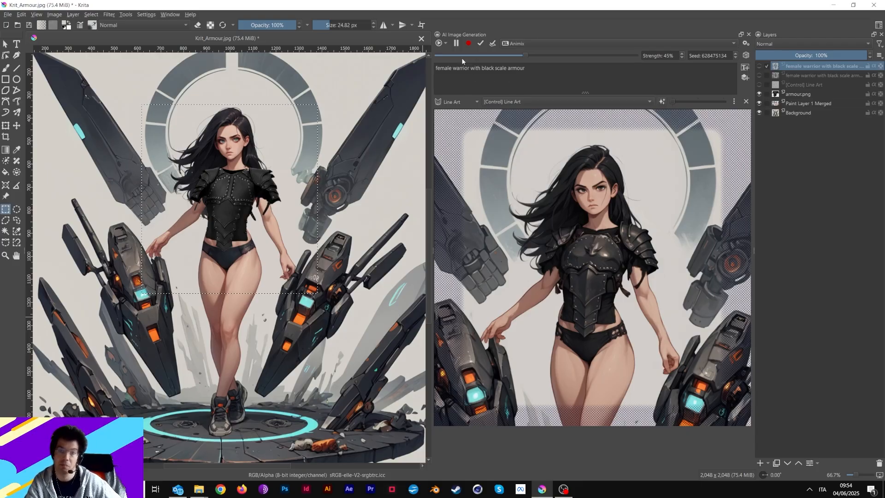
left_click(456, 43)
left_click(493, 45)
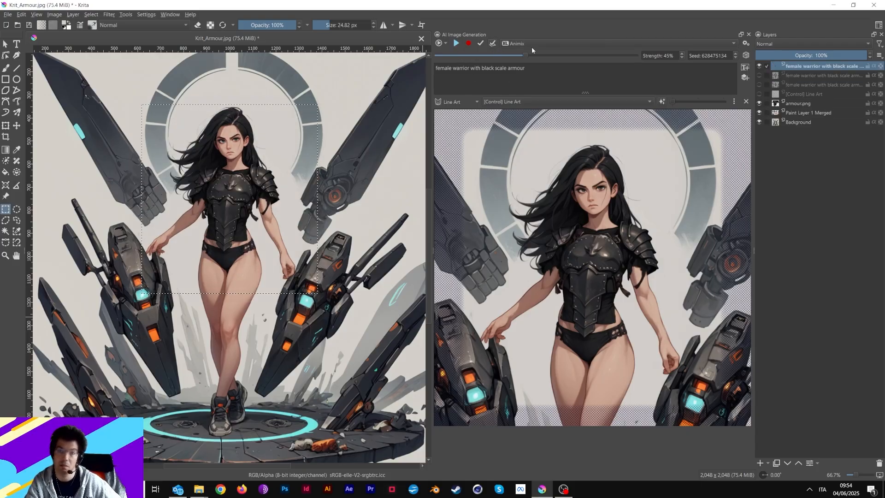
Hide the newest generated layer, rerun live generation at 45% strength, pause it and apply the result as a new layer
left_click(759, 66)
left_click(456, 44)
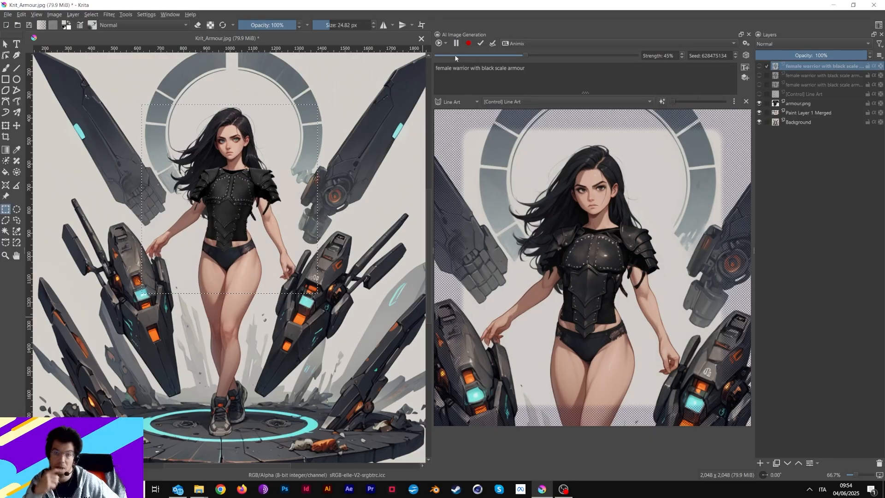
left_click(456, 44)
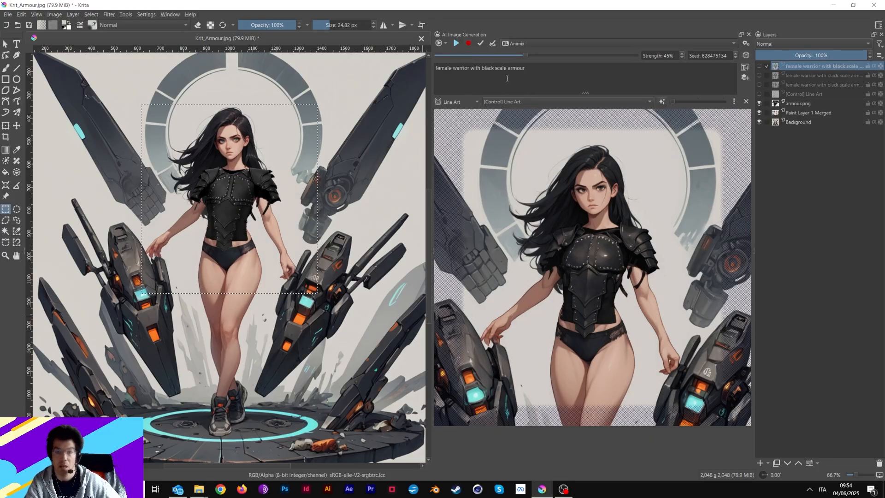
left_click(492, 44)
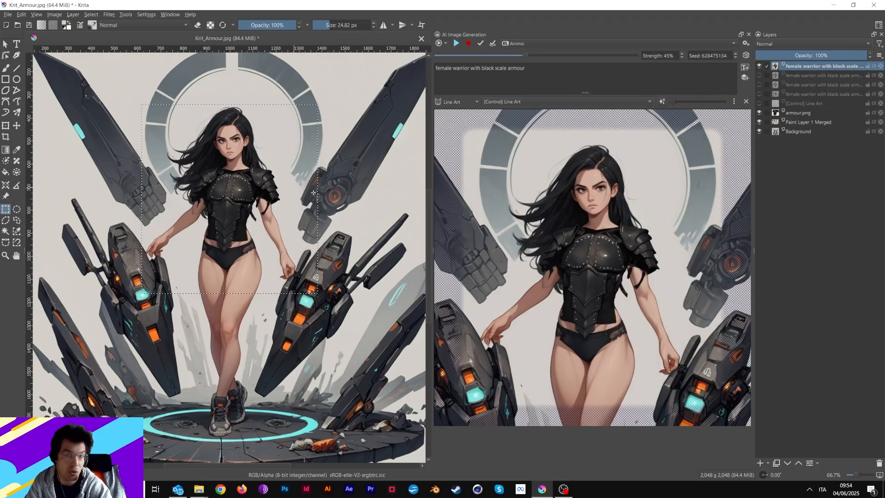
Enlarge the canvas area and compare the four generated armour layers on the woman one at a time, leaving them all hidden
left_click_drag(433, 252, 538, 251)
left_click_drag(321, 208, 372, 252)
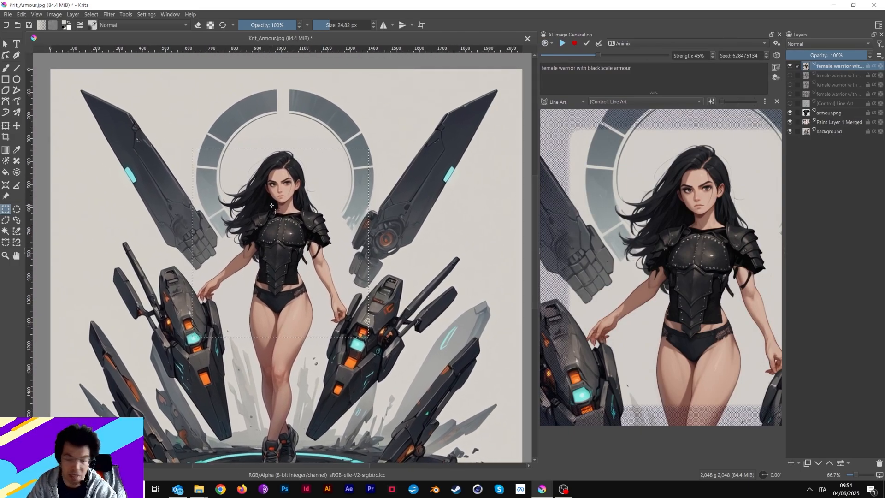
key("1")
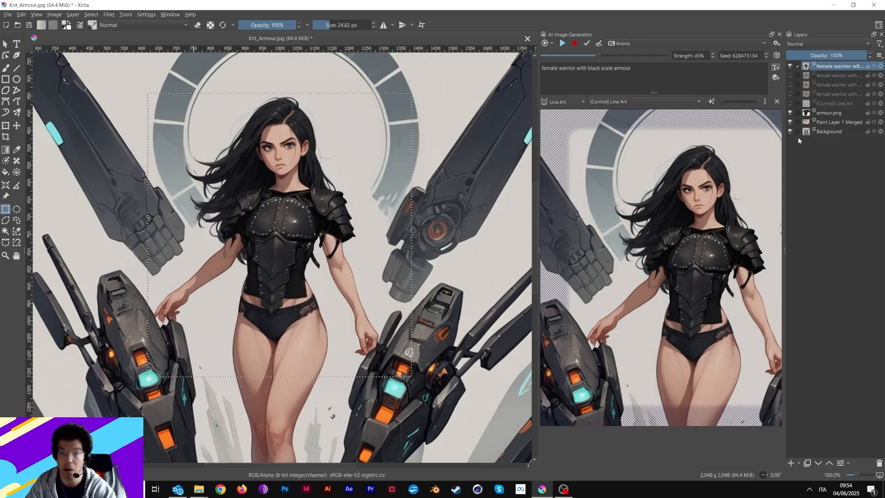
left_click(790, 67)
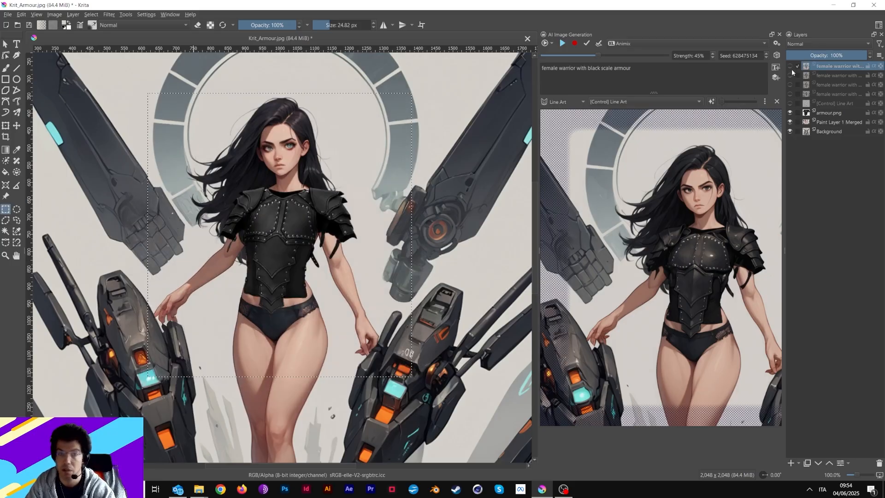
left_click(790, 75)
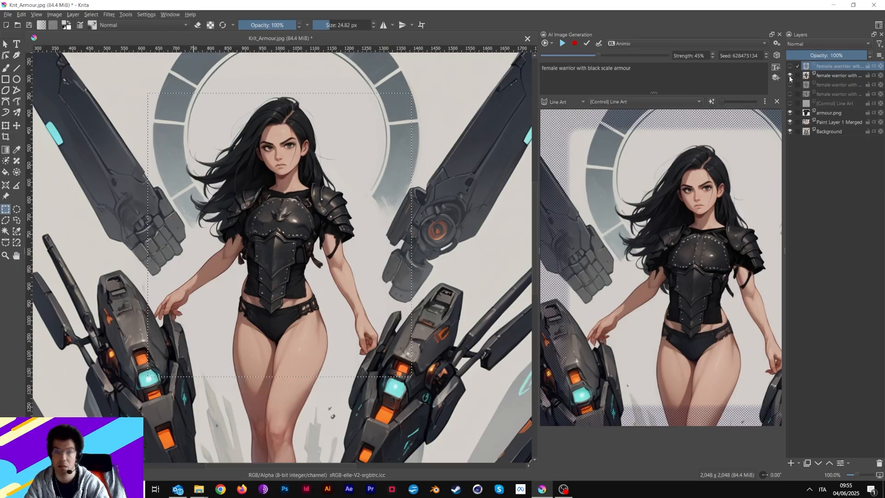
left_click(790, 76)
left_click(790, 85)
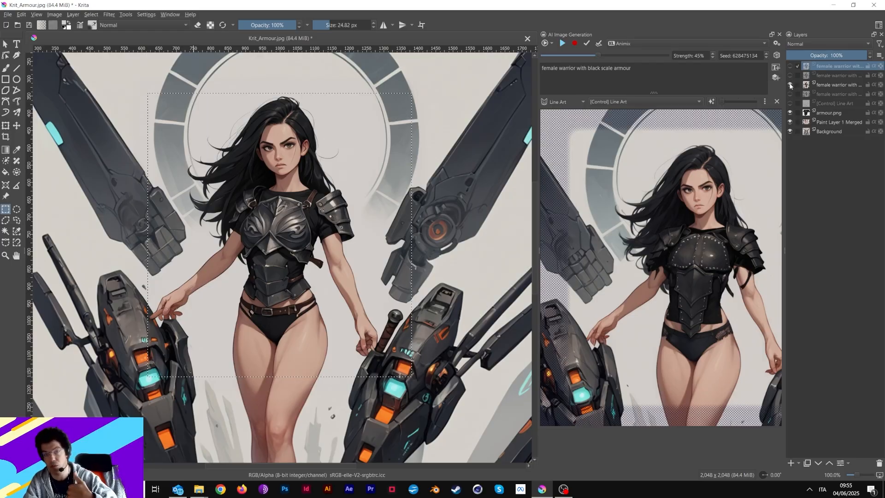
left_click(790, 84)
left_click(790, 94)
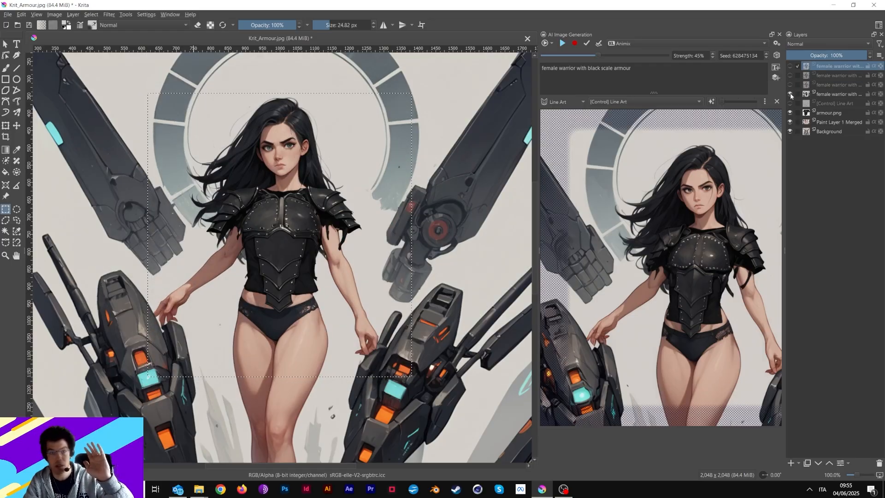
left_click(790, 94)
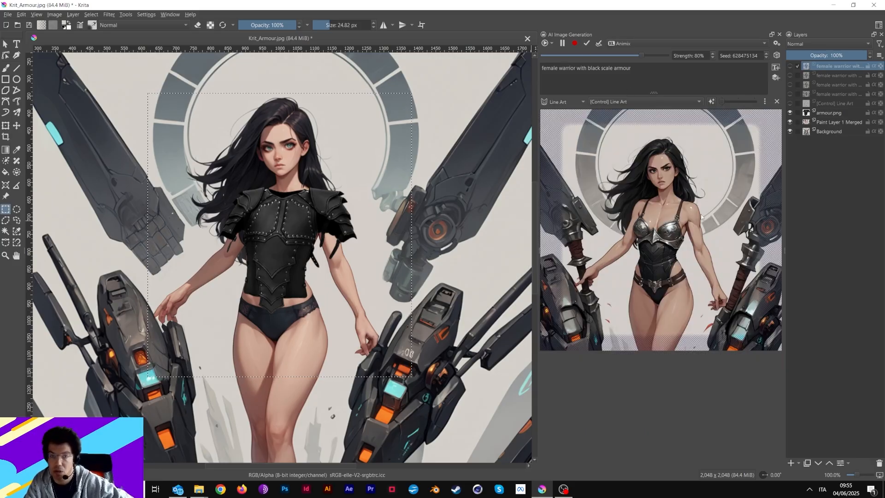
Pause the live generation at 80% strength, apply the result as a new layer and hide that layer
left_click(563, 44)
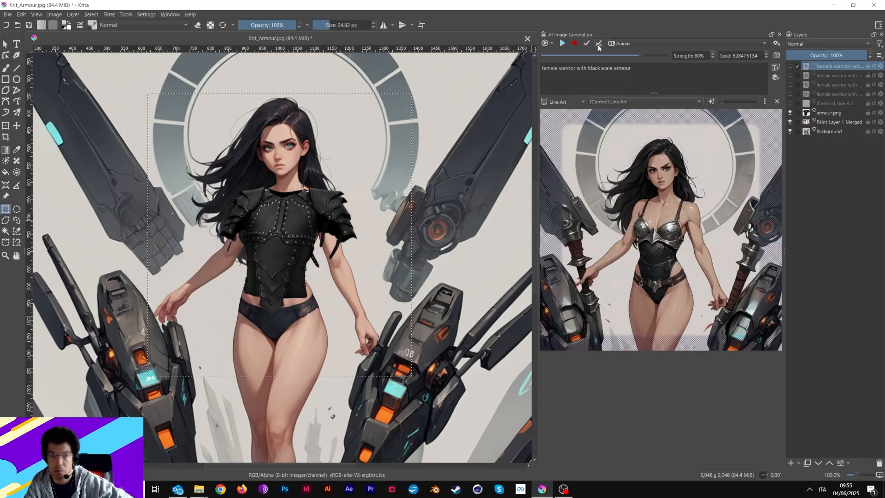
left_click(599, 44)
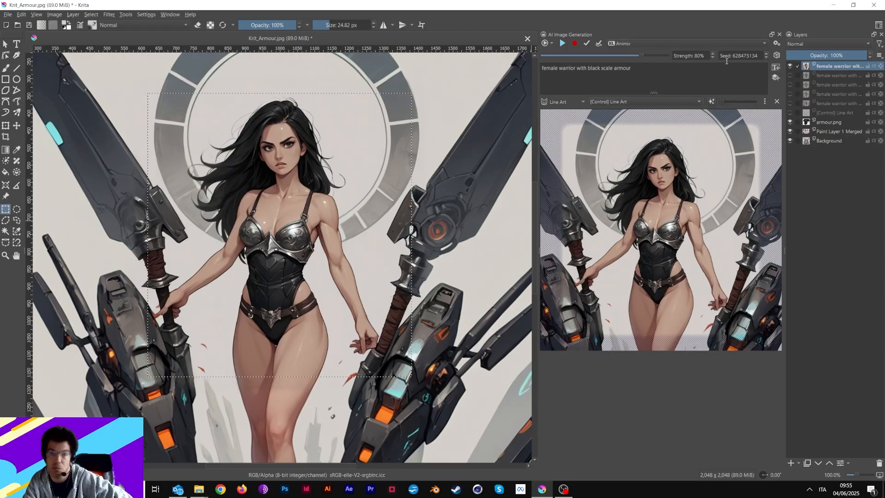
left_click(789, 67)
Compare the two earlier armour generations directly below the newest layer, showing each one alone and hiding it again
left_click(790, 75)
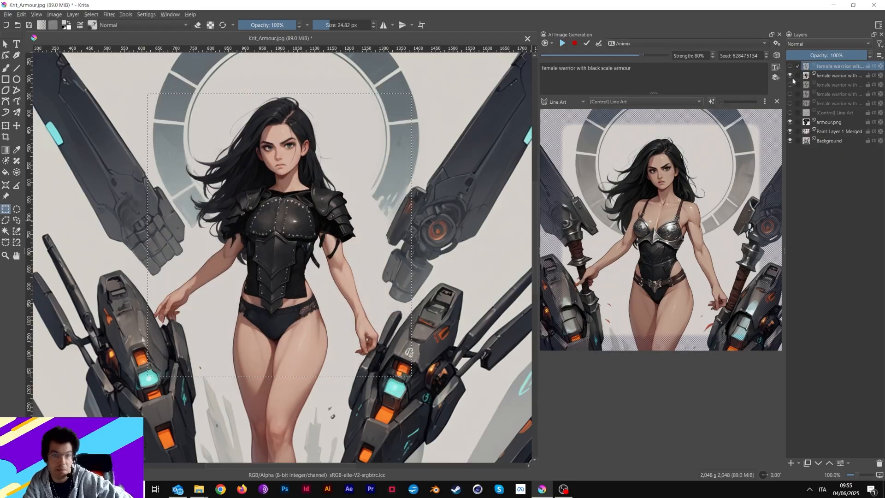
left_click(790, 75)
left_click(790, 85)
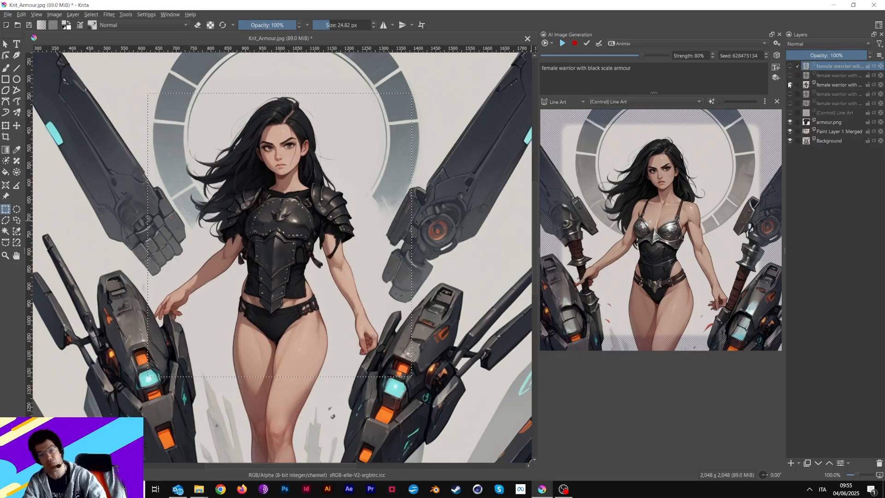
left_click(790, 85)
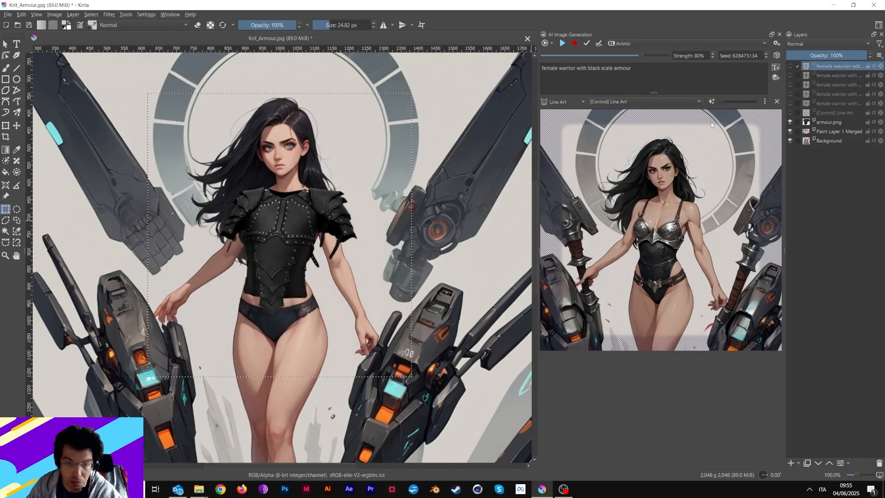
Hide the armour.png layer and clear the rectangular selection around the woman
left_click(790, 122)
key("minus")
key("minus")
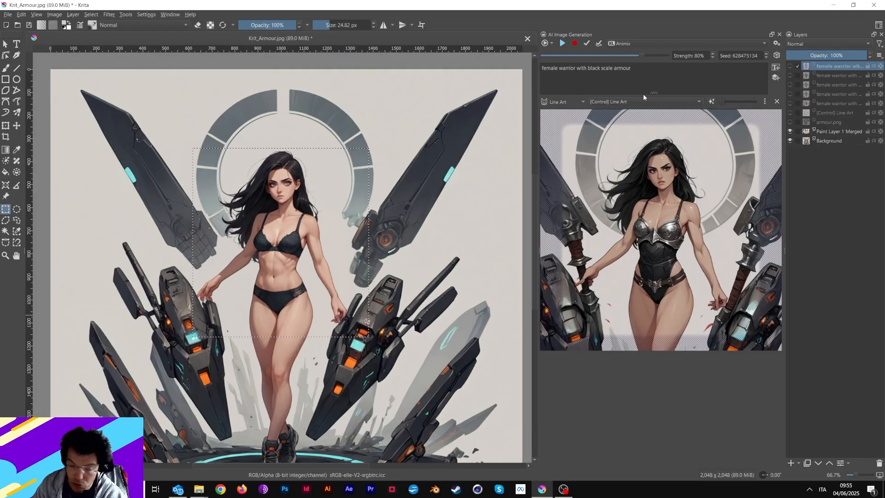
key("ctrl+shift+a")
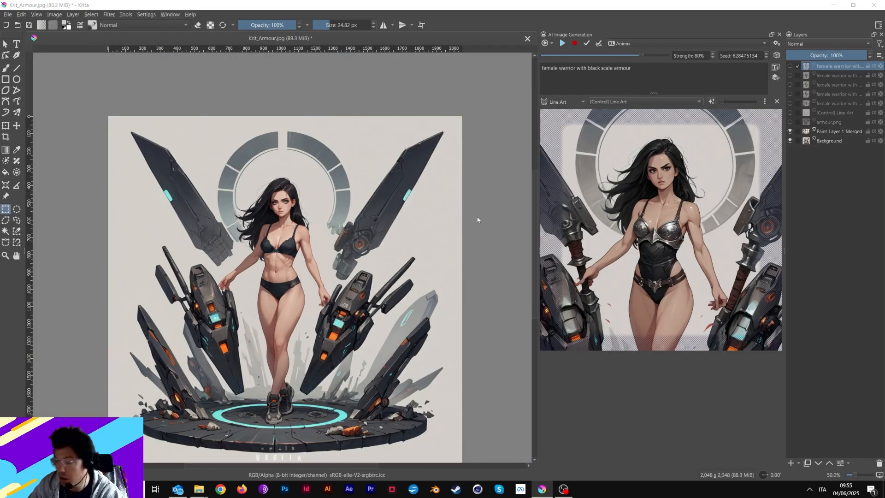
Import sailor.png as a new layer and move the sailor outfit over the woman's body
left_click_drag(477, 220, 266, 184)
left_click(307, 199)
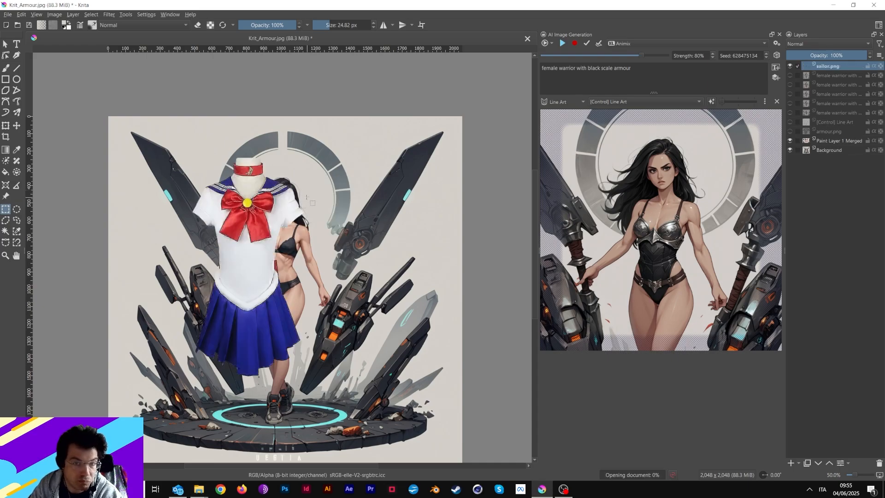
left_click(5, 44)
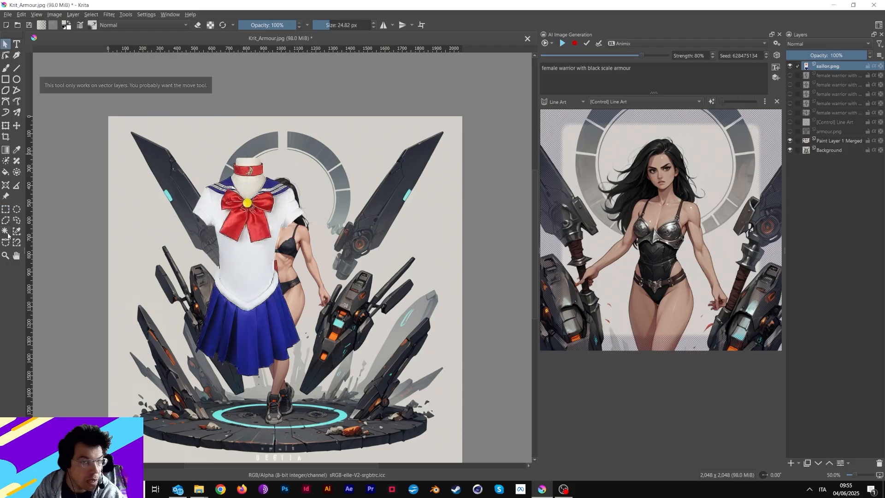
left_click(16, 126)
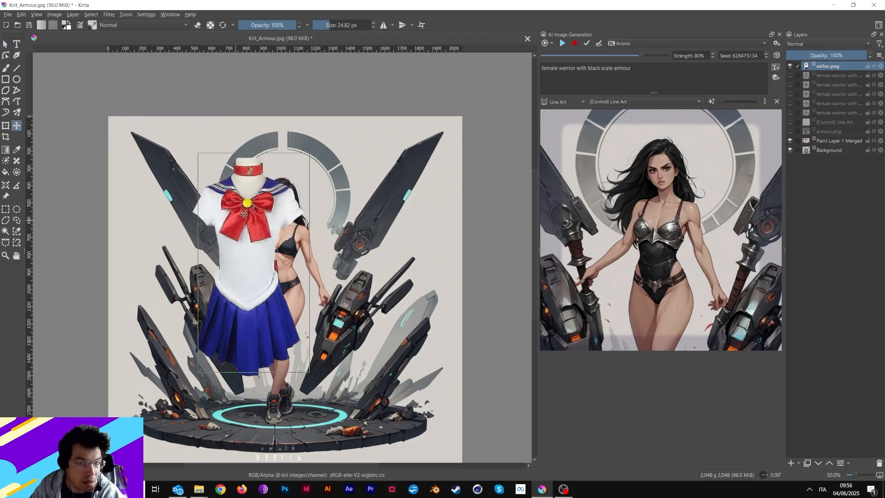
left_click_drag(244, 214, 278, 221)
Scale the sailor outfit down to the woman's proportions and position it over her torso and hips
key("ctrl+t")
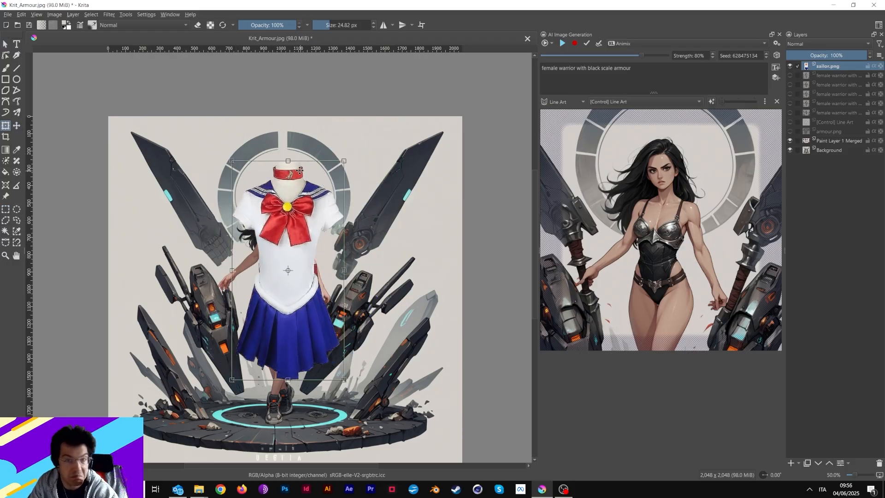
left_click_drag(288, 161, 301, 259)
left_click_drag(298, 306, 292, 254)
left_click_drag(282, 207, 288, 223)
key("ctrl+plus")
key("ctrl+plus")
key("ctrl+plus")
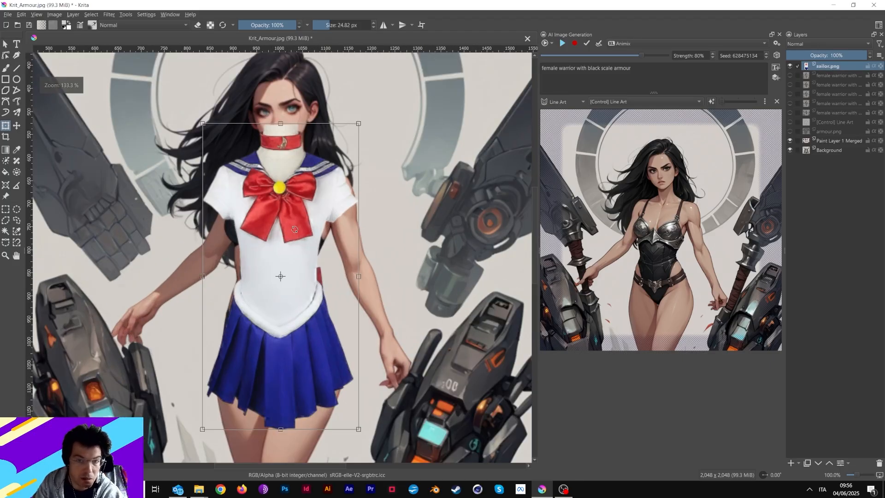
key("Return")
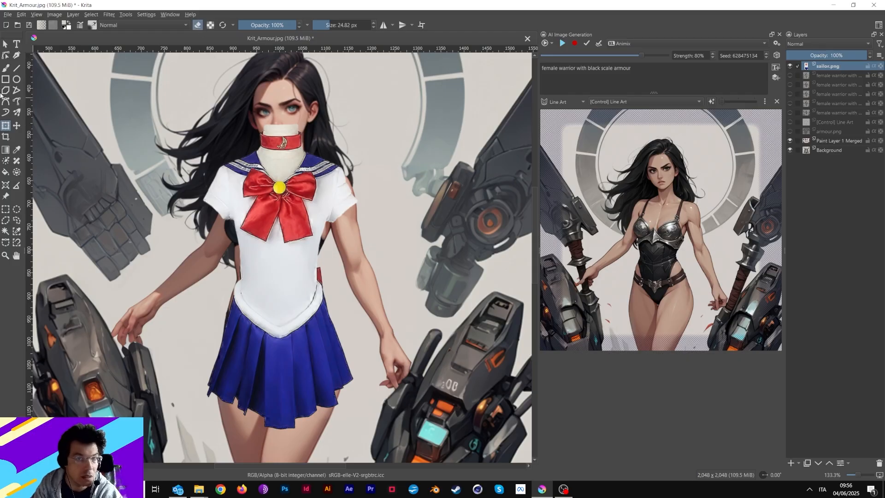
Erase the mannequin neck above and below the red choker on the sailor.png layer
left_click(7, 69)
mouse_move(258, 123)
left_mouse_down()
mouse_move(289, 130)
mouse_move(281, 125)
left_mouse_up()
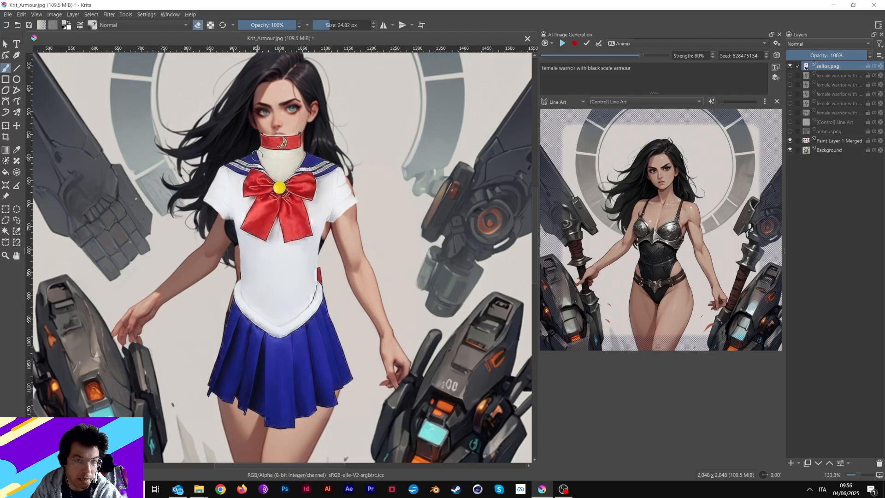
mouse_move(258, 155)
left_mouse_down()
mouse_move(271, 175)
mouse_move(293, 171)
mouse_move(298, 156)
mouse_move(258, 156)
mouse_move(289, 156)
mouse_move(274, 157)
left_mouse_up()
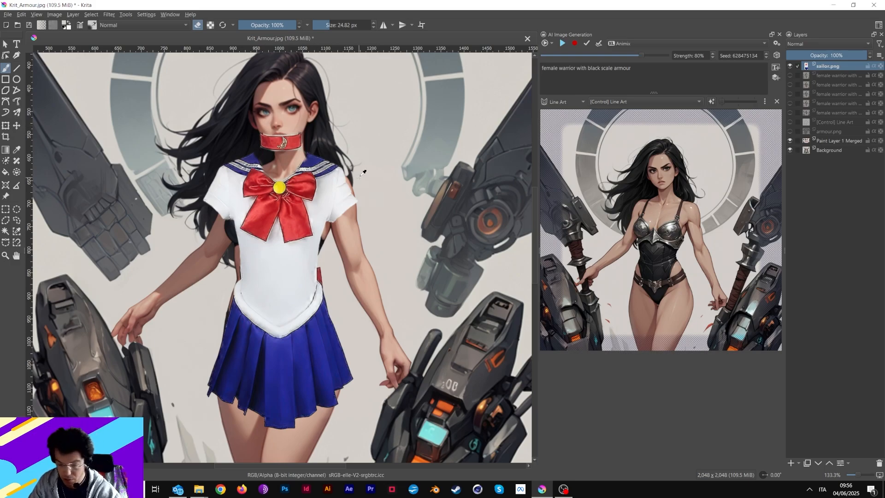
Warp the sailor outfit to fit the woman's shoulders, waist and hips, flaring one side of the skirt outward
key("ctrl+t")
right_click(299, 195)
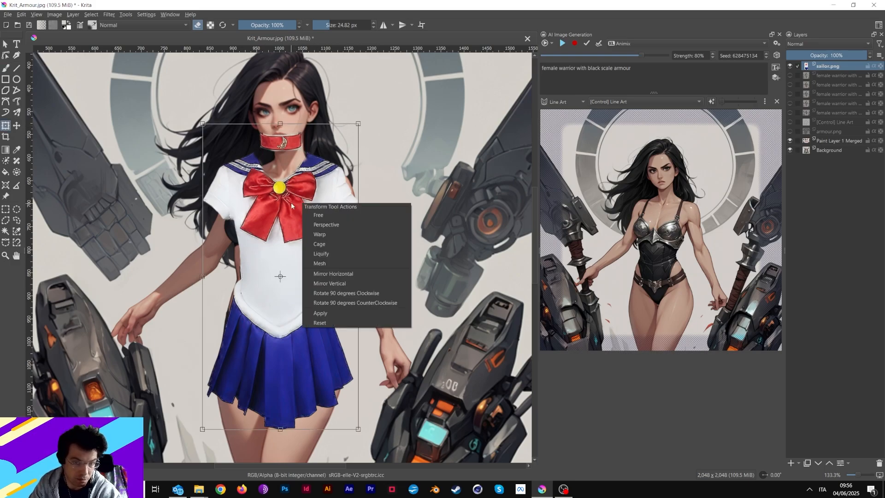
left_click(314, 233)
left_click_drag(234, 180, 241, 185)
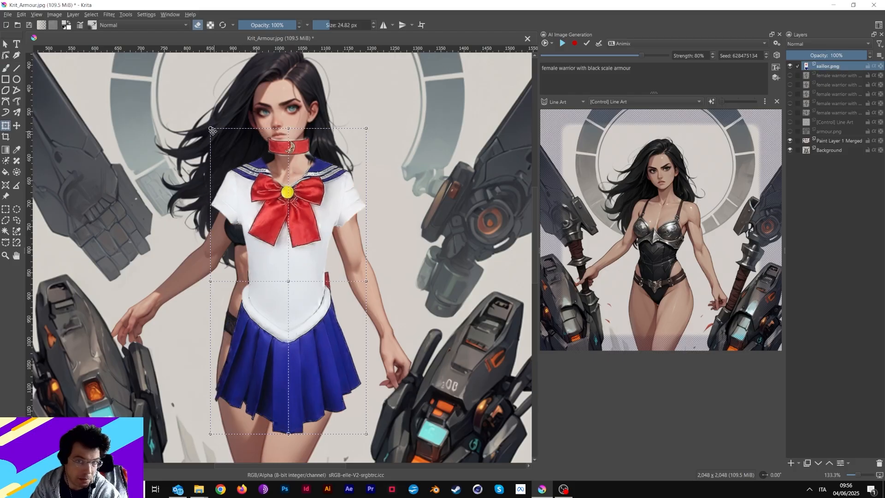
mouse_move(211, 128)
left_mouse_down()
mouse_move(216, 145)
mouse_move(212, 134)
left_mouse_up()
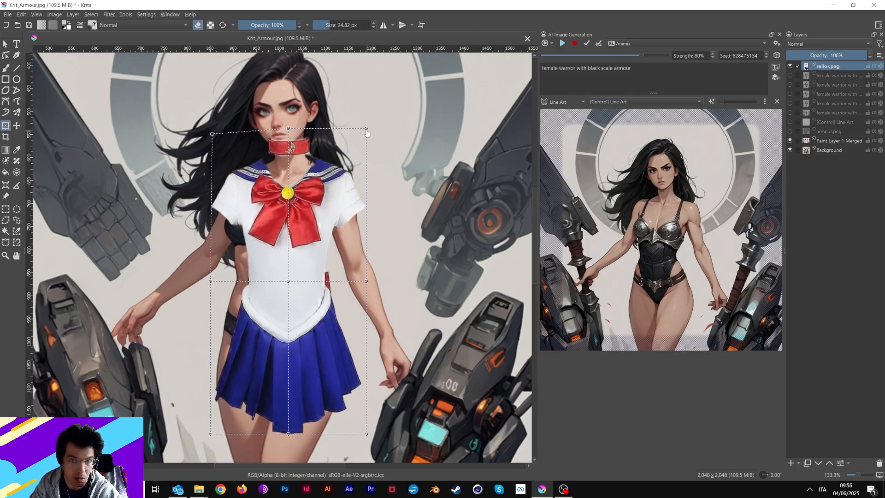
left_click_drag(365, 128, 359, 129)
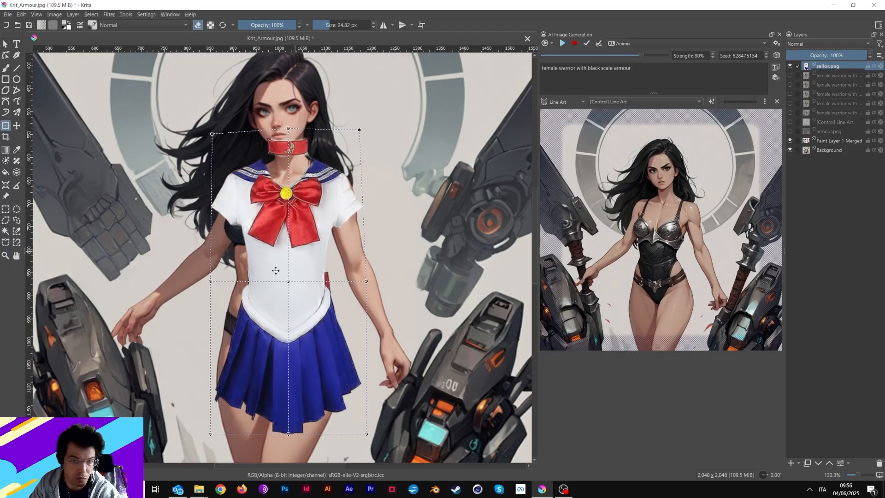
left_click_drag(210, 281, 196, 305)
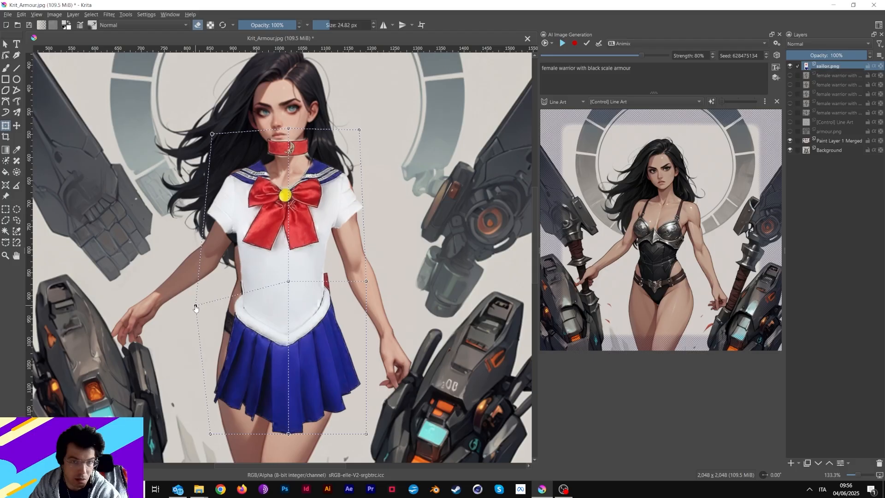
left_click_drag(208, 435, 172, 439)
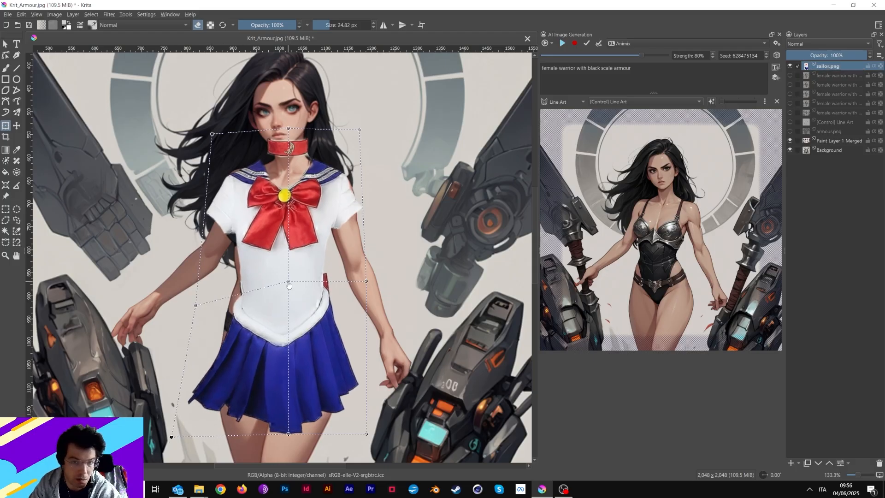
left_click_drag(288, 281, 280, 282)
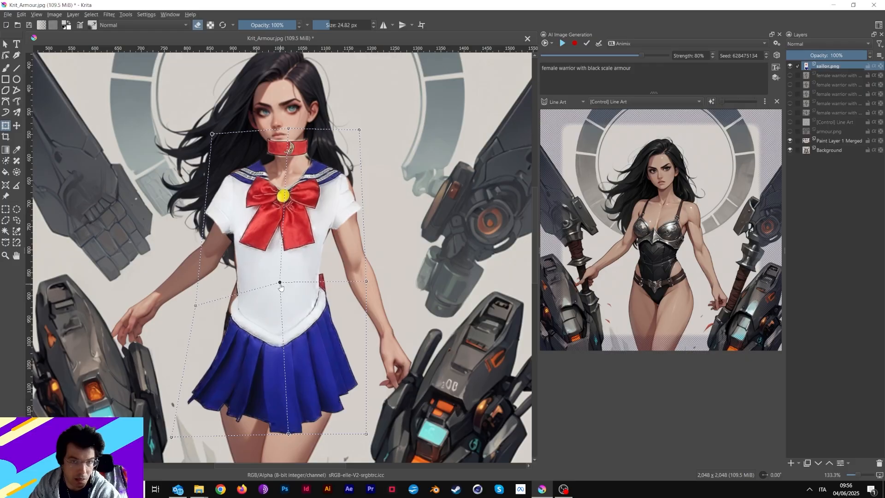
key("Return")
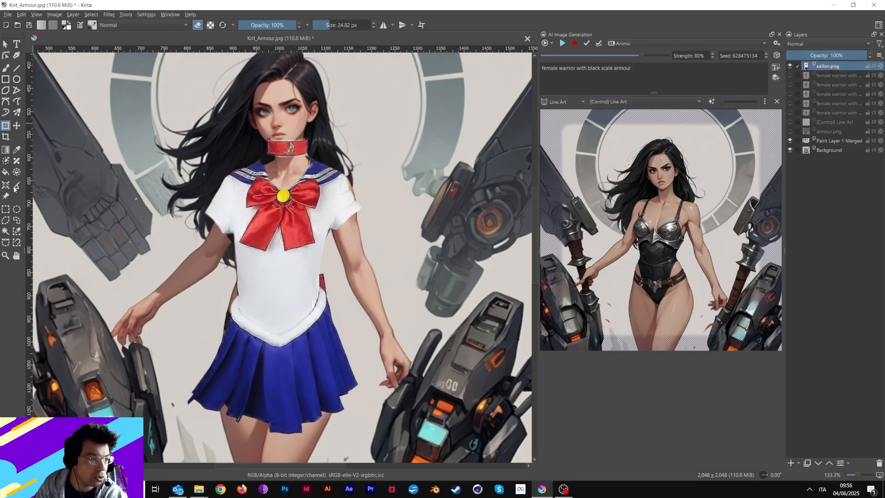
Select the red choker with a freehand outline, then cut and paste it onto its own layer
left_click(16, 221)
mouse_move(267, 128)
left_mouse_down()
mouse_move(271, 159)
mouse_move(268, 128)
left_mouse_up()
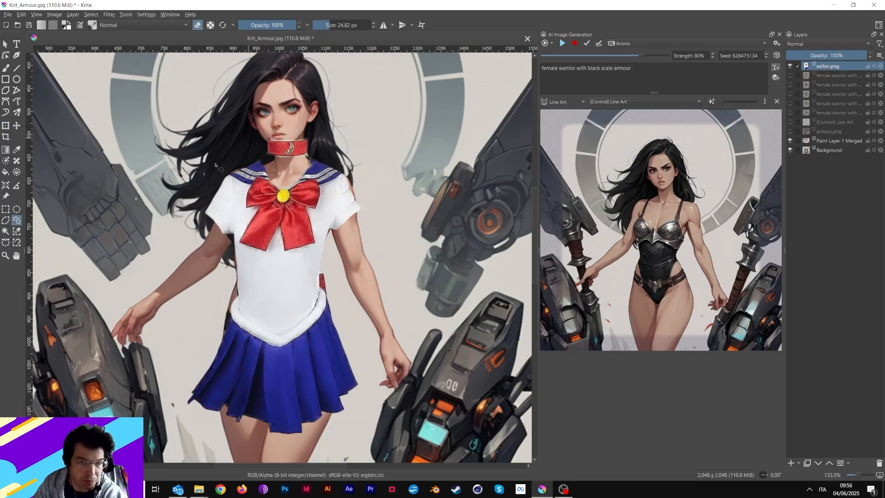
key("ctrl+x")
key("ctrl+v")
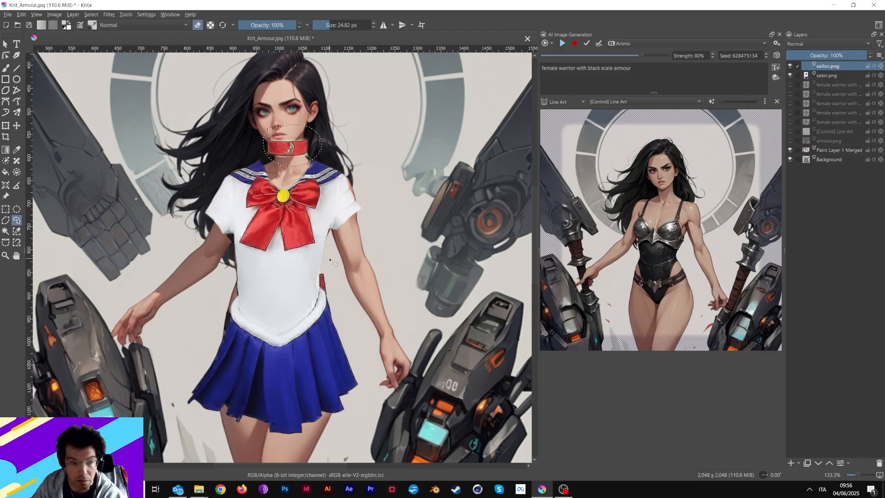
Clear the selection, then move the red choker down onto the woman's neck and transform it to fit
left_click(5, 44)
key("ctrl+shift+a")
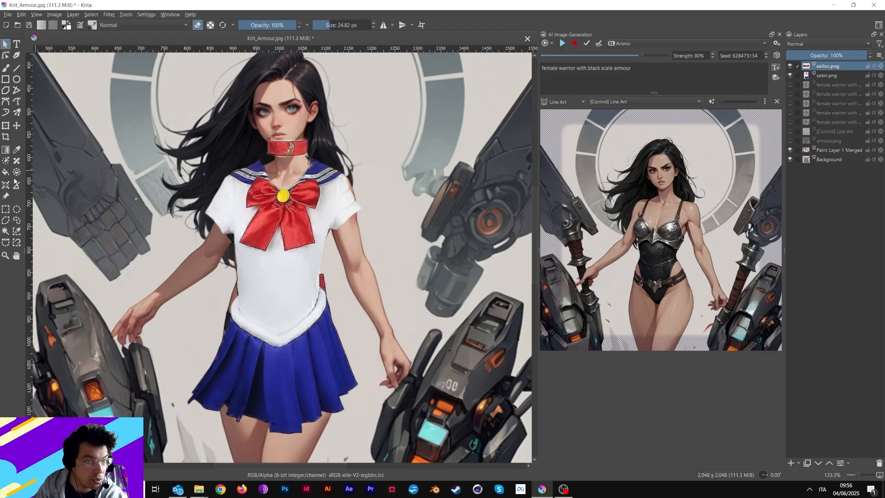
left_click(17, 125)
left_click_drag(312, 166, 315, 174)
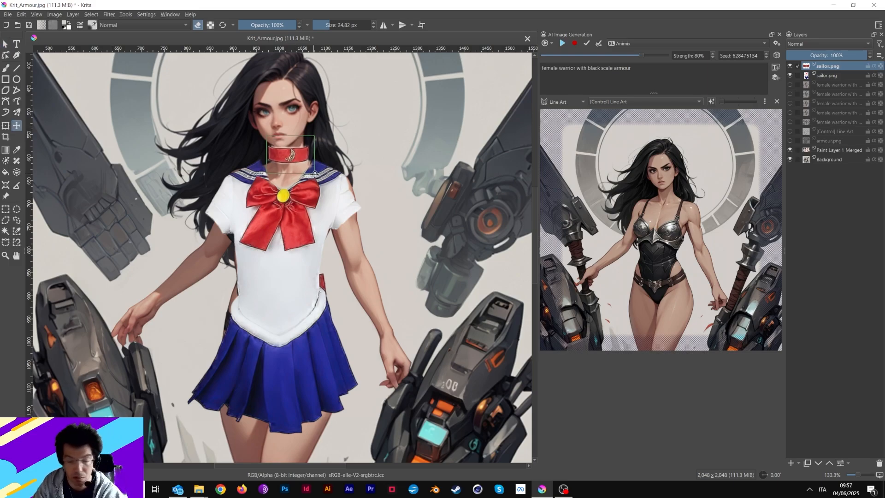
key("ctrl+t")
left_click_drag(291, 136, 291, 142)
key("Return")
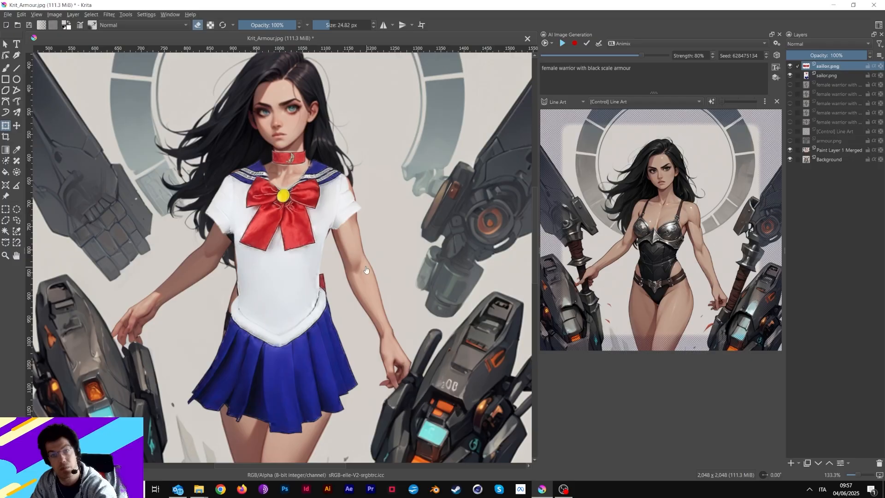
Draw a rectangular selection about 878 by 1,119 px around the woman and shift it up to leave room above her head
scroll(347, 257, "down", 2)
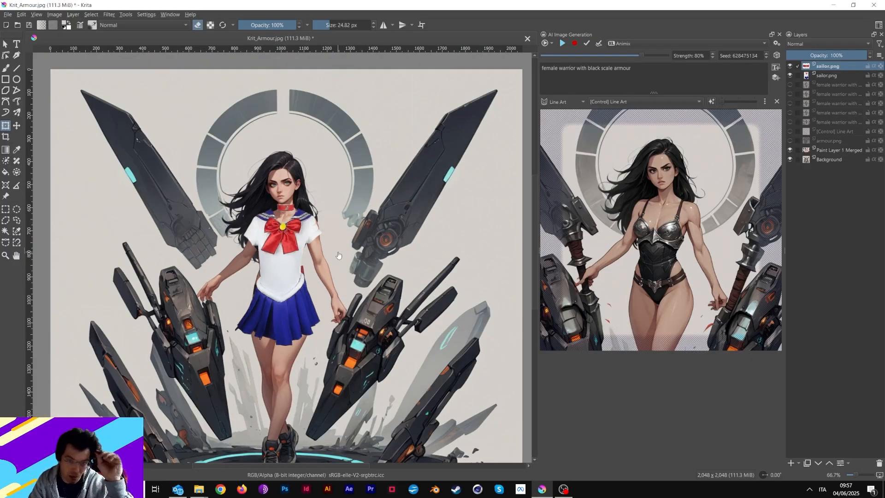
key("ctrl+r")
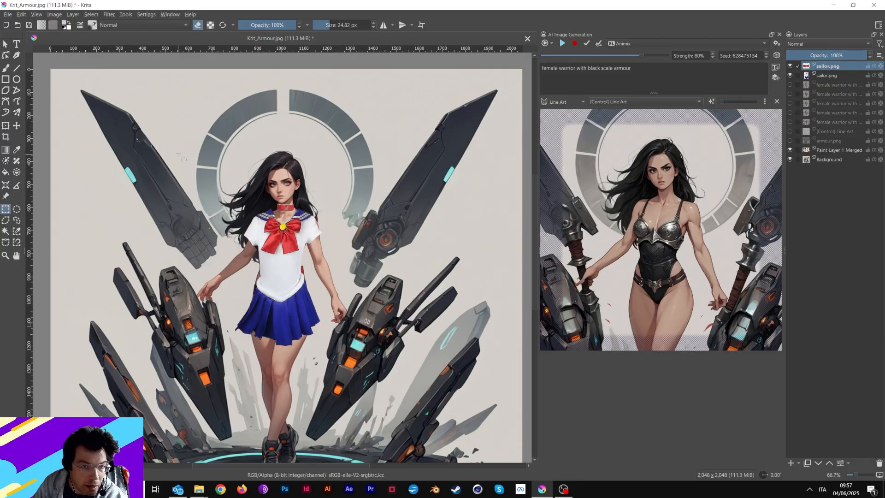
left_click_drag(178, 153, 380, 411)
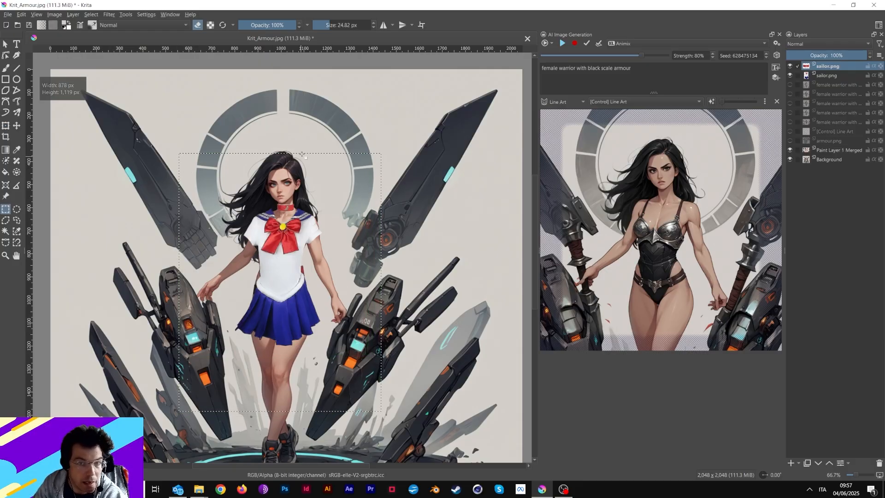
left_click_drag(302, 154, 304, 129)
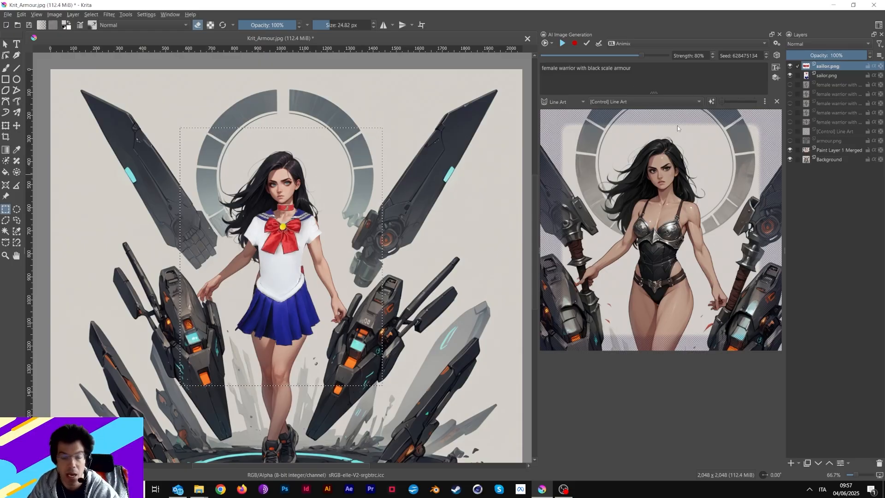
Examine the [Control] Line Art layer with the sailor layers hidden, review its control strength and range settings, and show the outfit again
left_click_drag(790, 66, 791, 77)
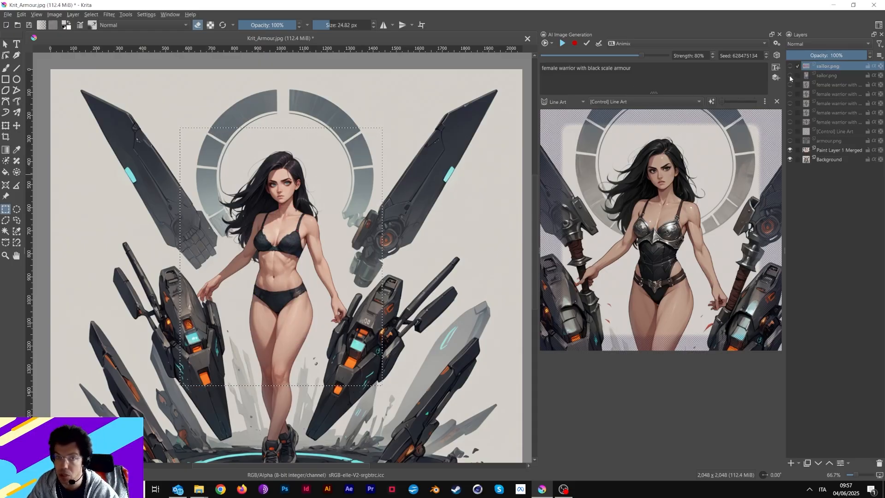
left_click(789, 132)
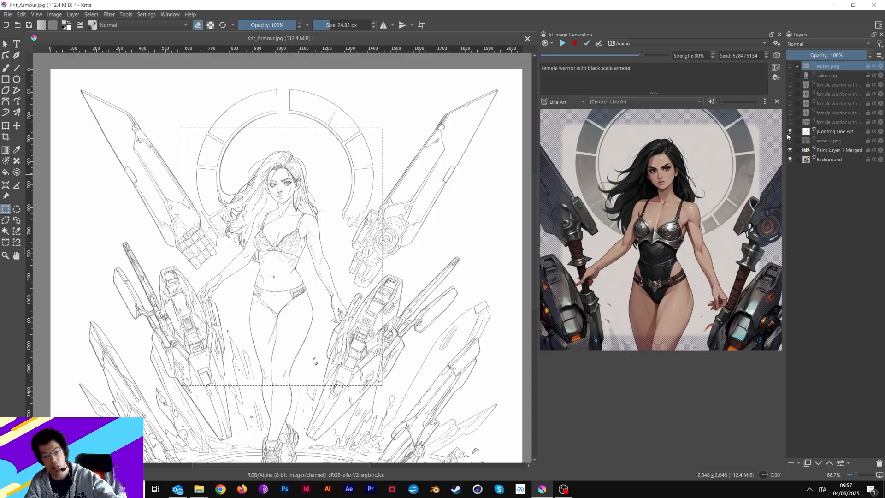
left_click(790, 131)
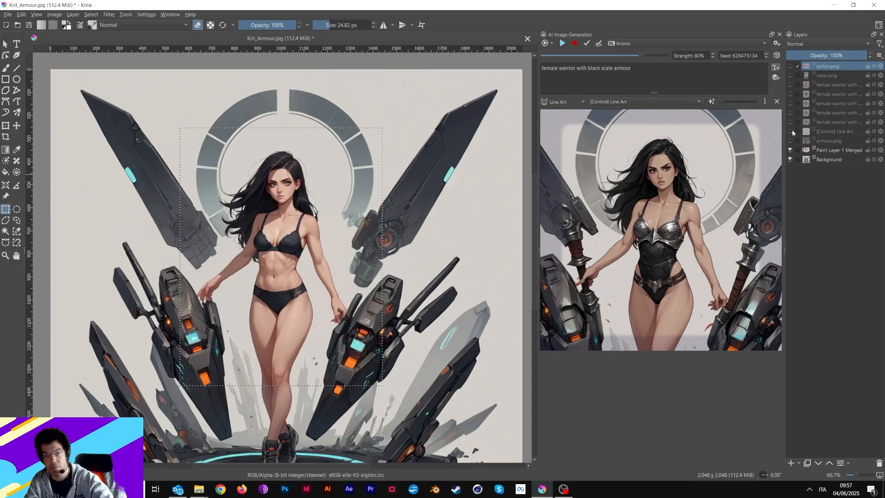
left_click(764, 102)
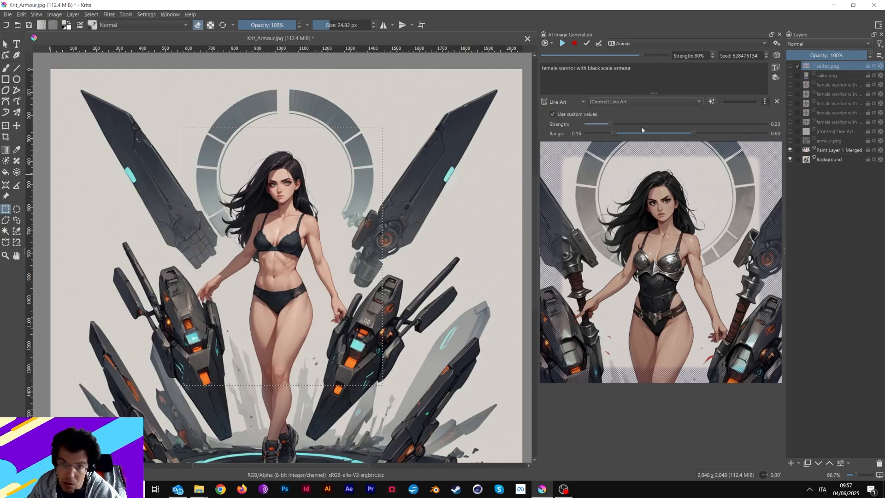
left_click(765, 103)
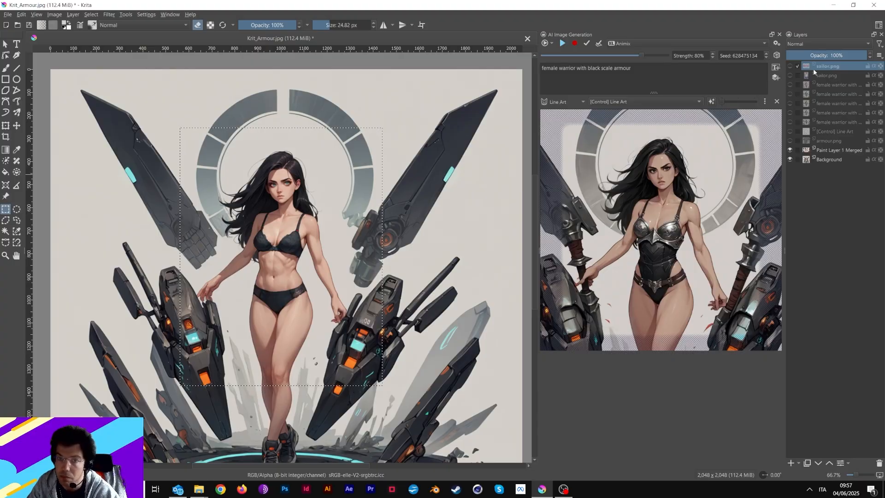
left_click(789, 75)
left_click(790, 66)
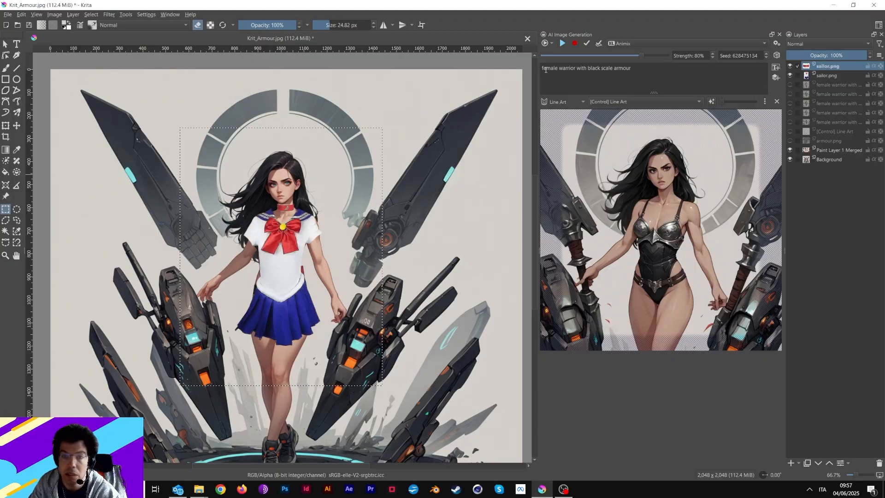
Change the prompt to "female warrior wearing a sailor costume, with red ribbon and blu skirt"
left_click_drag(577, 68, 679, 63)
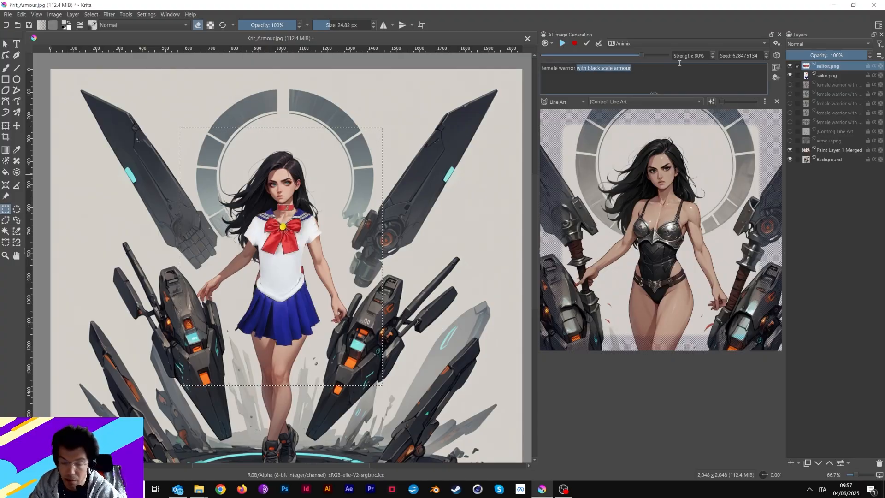
type("wearing ")
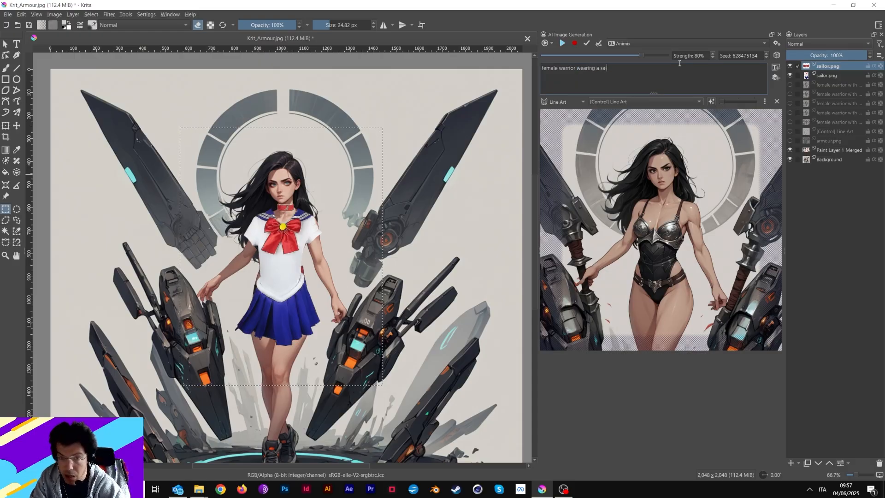
type("a sailor cost")
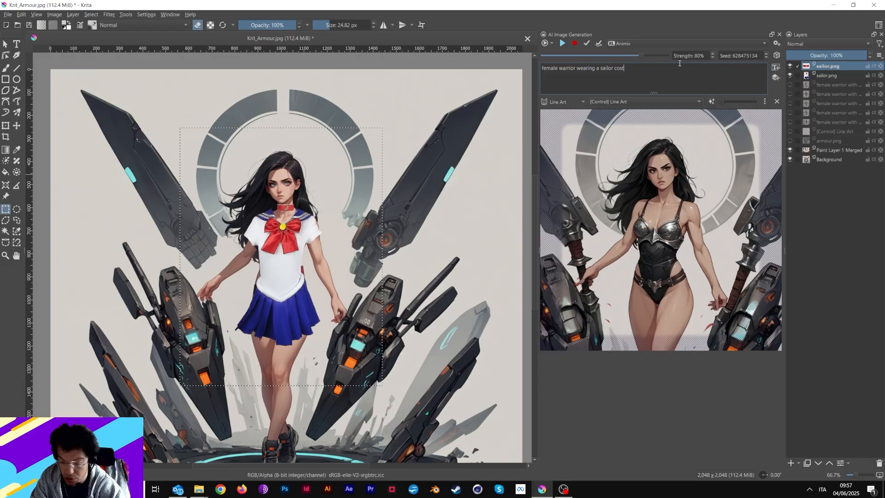
type("ume, with")
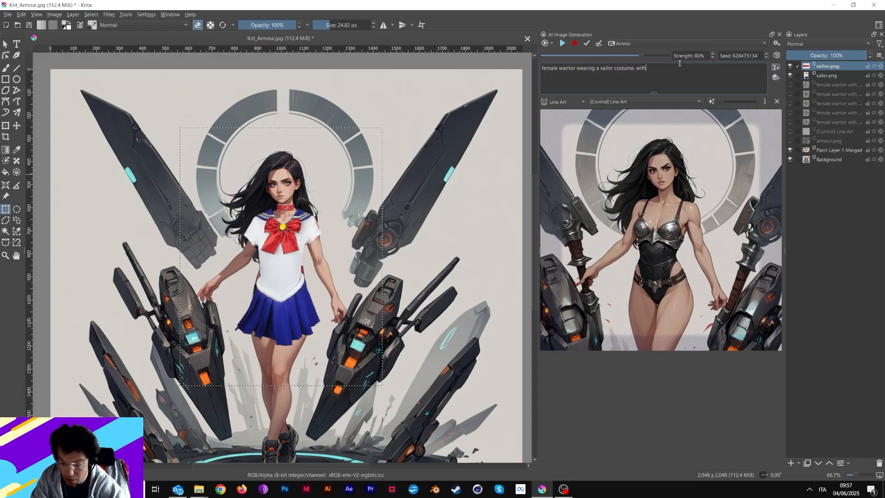
type(" red ribbon")
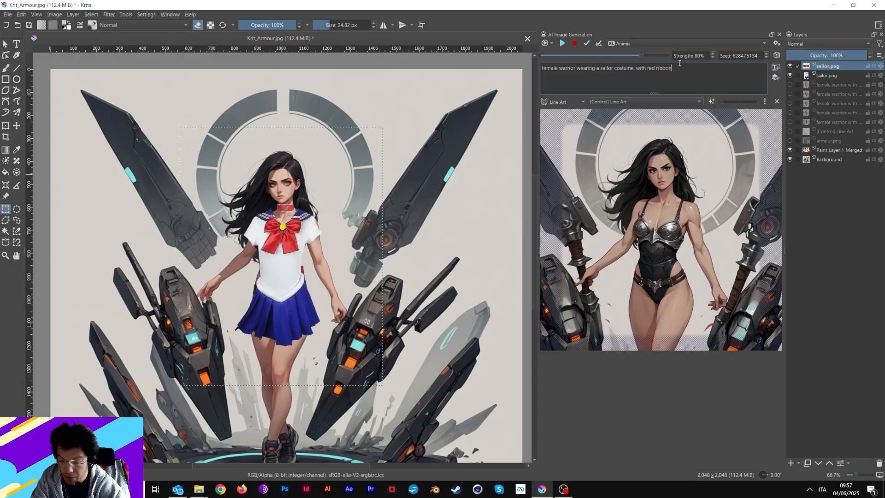
type(" and blu skirt")
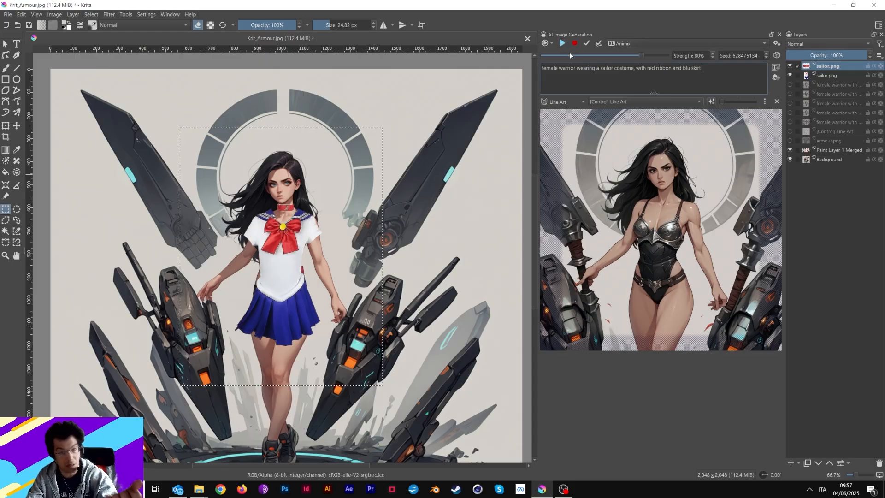
Start live generation, enlarge the preview area and shift the canvas view to keep the woman in sight
left_click(563, 43)
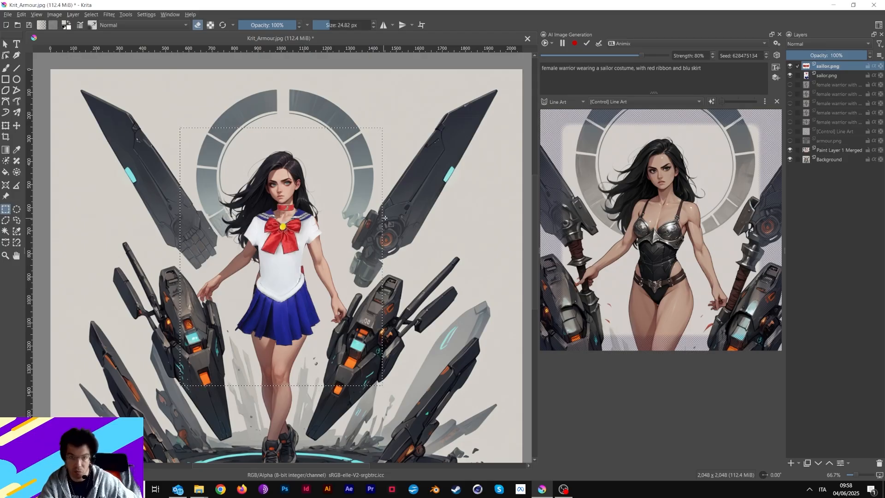
left_click_drag(539, 252, 482, 259)
left_click_drag(414, 248, 358, 233)
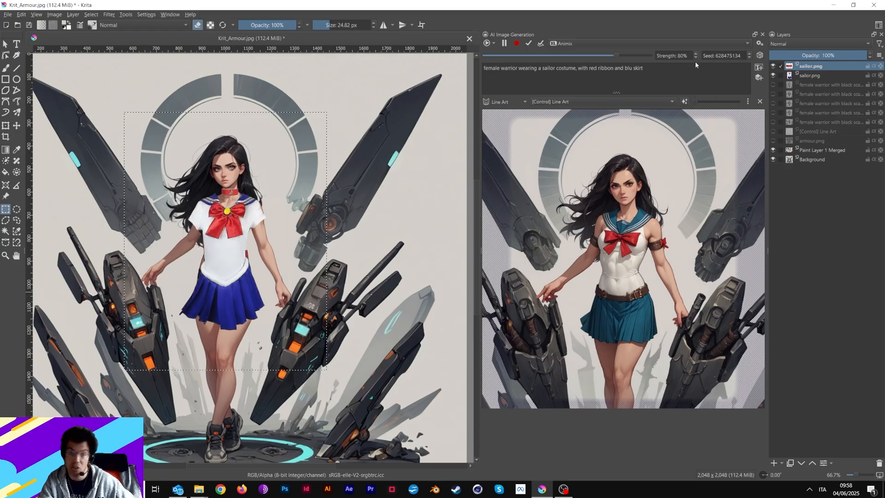
Set the generation strength to 65%, copy the live result to a new layer and hide that layer
scroll(695, 58, "down", 3)
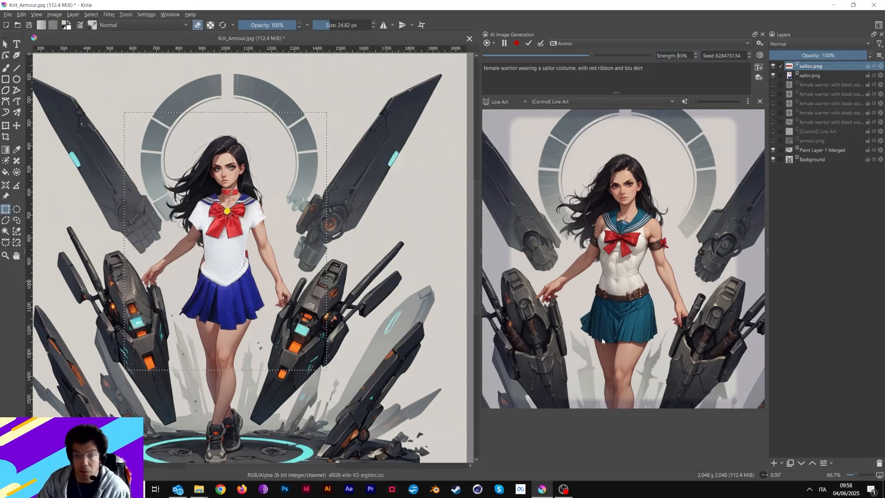
left_click(540, 43)
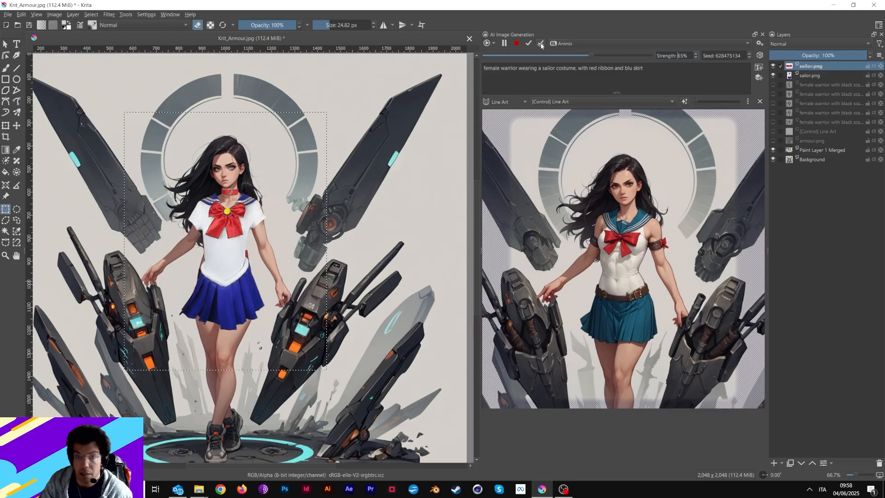
left_click(774, 67)
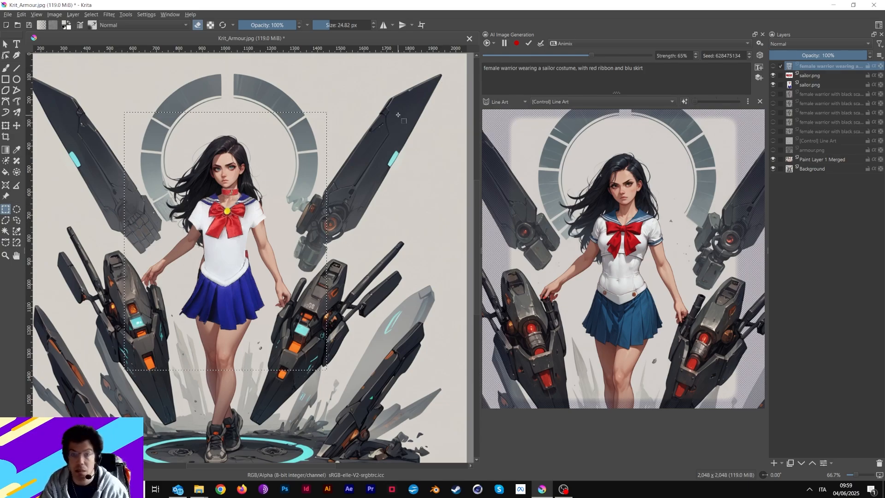
Pause live generation, copy the result to another layer, hide it, and resume generating at 50% strength
left_click(504, 45)
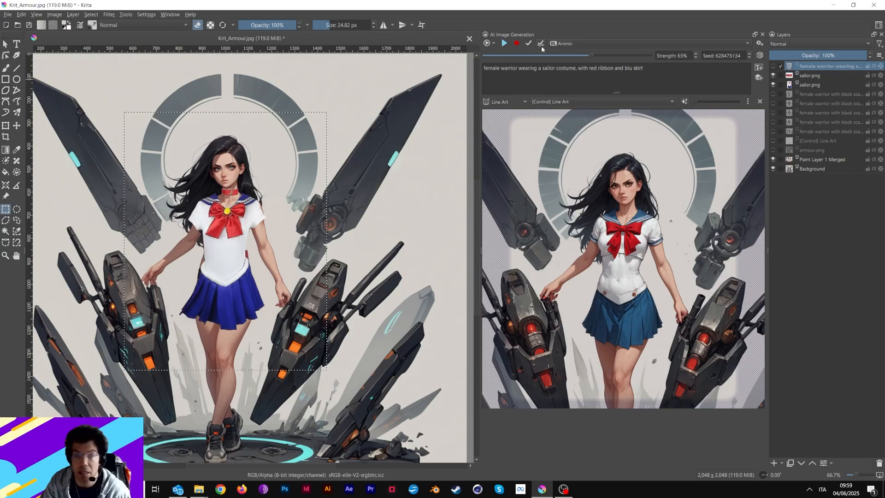
left_click(538, 46)
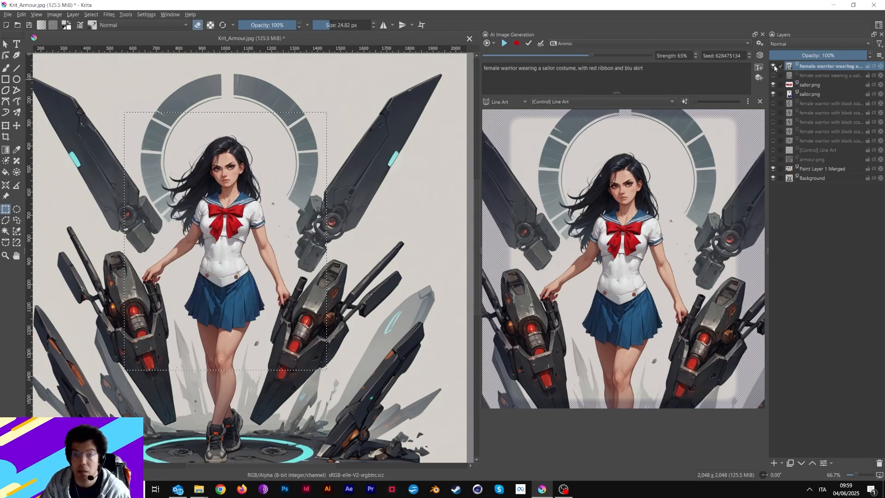
left_click(505, 44)
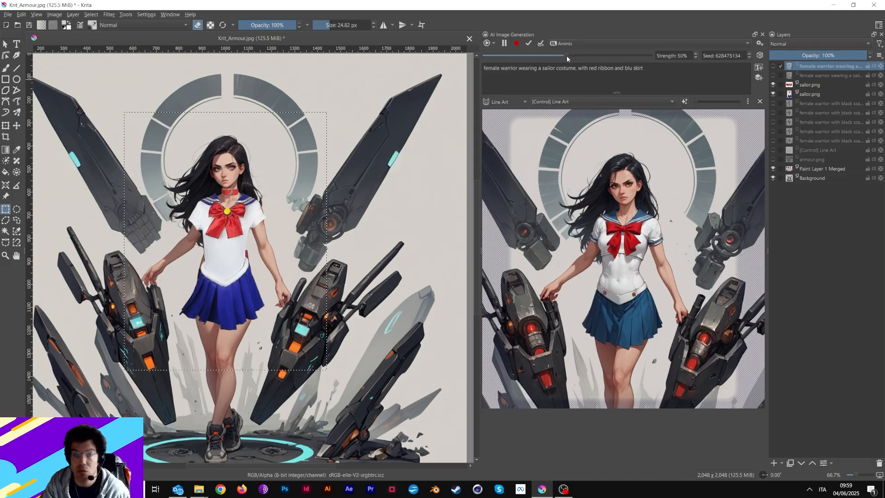
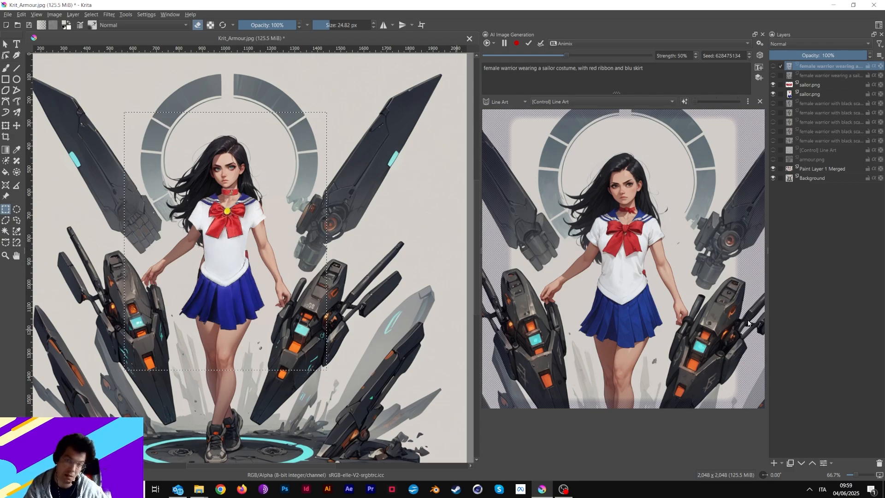
Set the strength to 40%, copy the paused result to a new hidden layer, and run live generation once more before pausing it
left_click(695, 58)
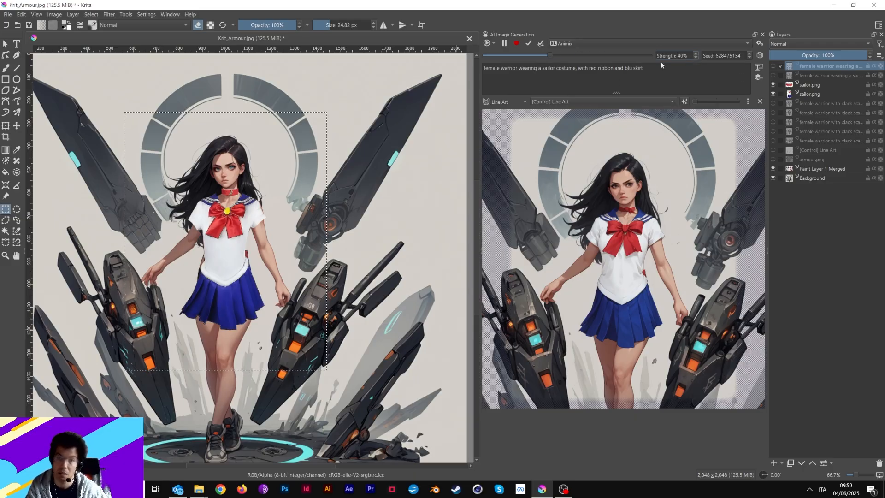
left_click(504, 43)
left_click(540, 44)
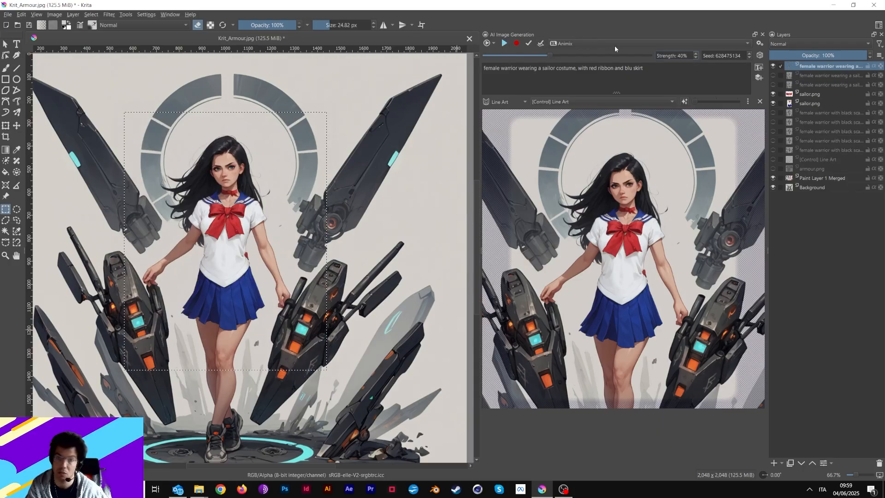
left_click(773, 66)
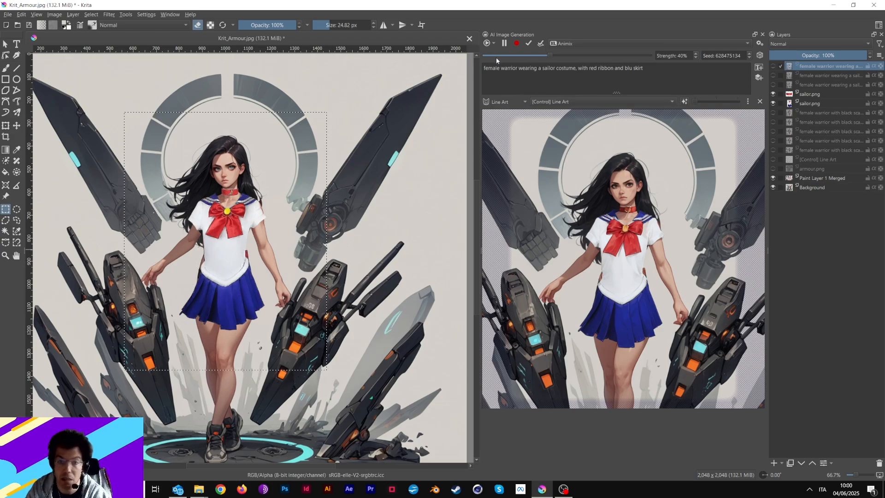
left_click(504, 44)
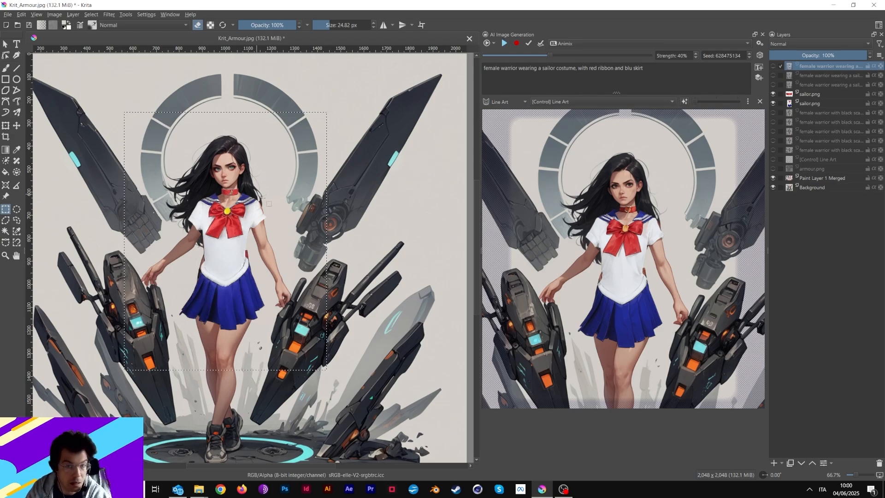
Clear the selection and warp the lower sailor.png layer to fit the uniform to both sides of the woman's waist
left_click(304, 241)
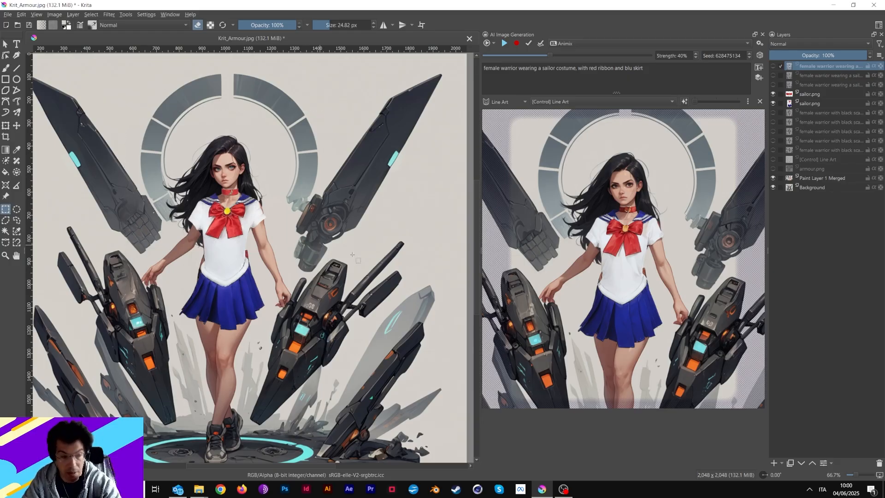
left_click(808, 102)
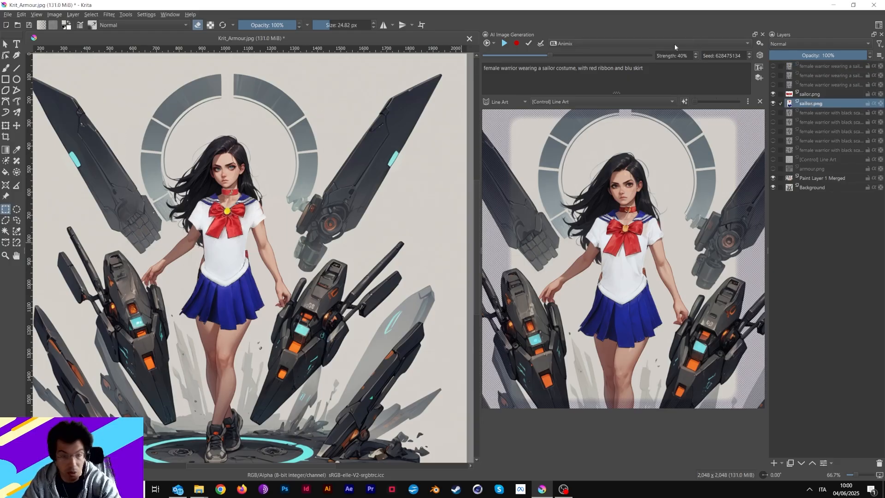
key("ctrl+t")
right_click(234, 246)
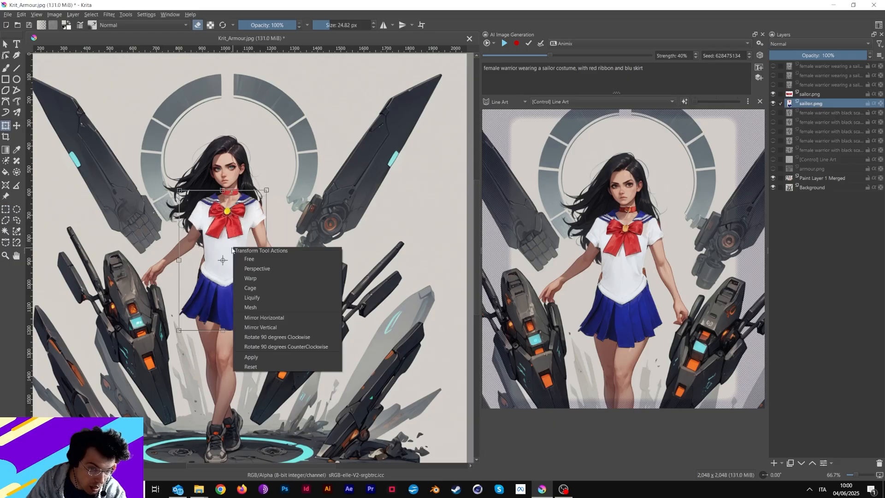
left_click(257, 279)
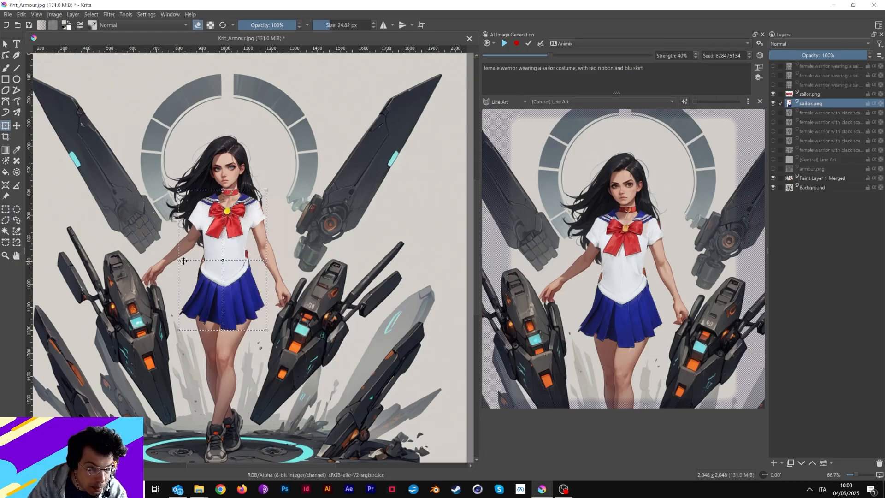
left_click_drag(173, 263, 166, 257)
left_click_drag(268, 257, 267, 262)
key("Return")
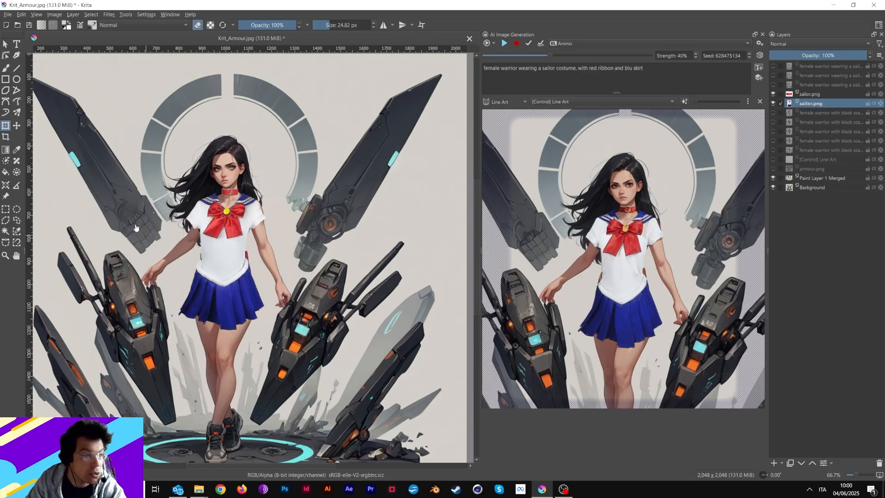
Warp the upper corners of the same uniform layer to fit the collar and sleeves to the woman's shoulders
left_click(6, 68)
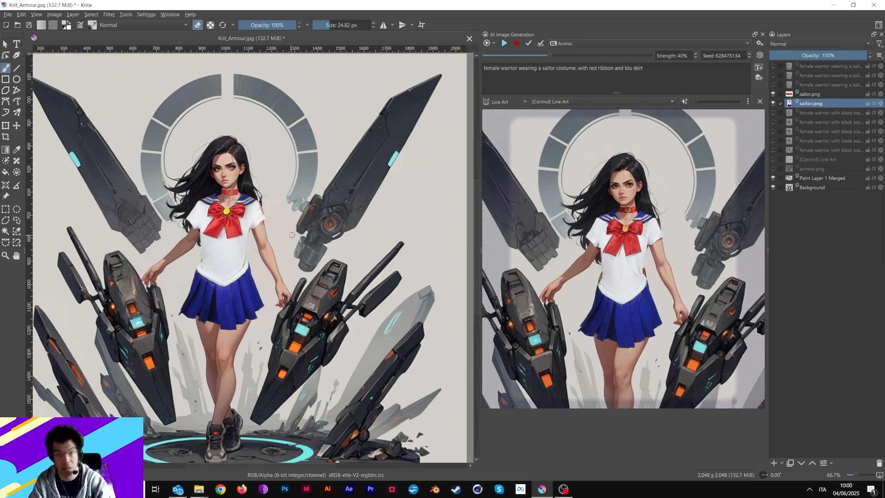
key("ctrl+t")
right_click(278, 230)
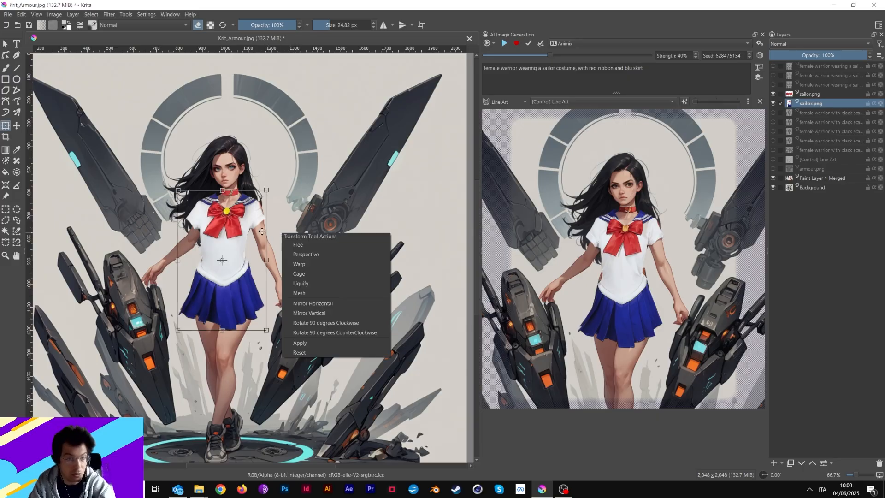
left_click(331, 273)
left_click_drag(266, 191, 272, 193)
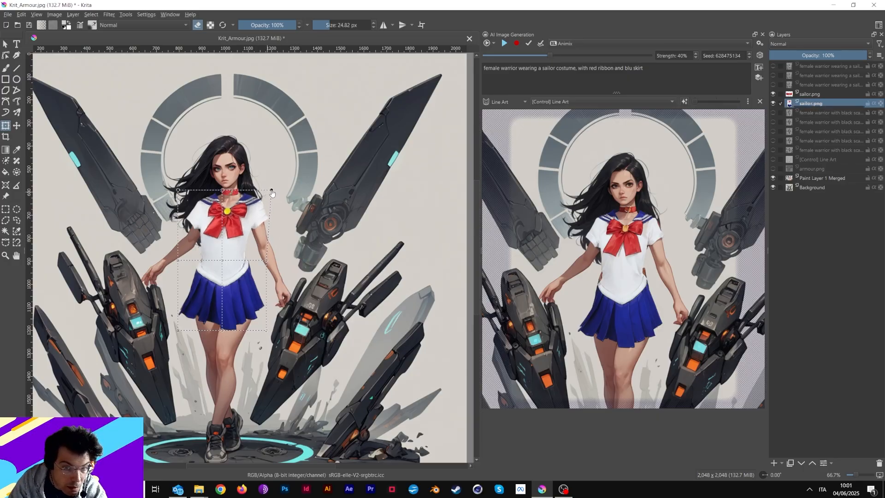
left_click_drag(181, 190, 270, 194)
right_click(252, 214)
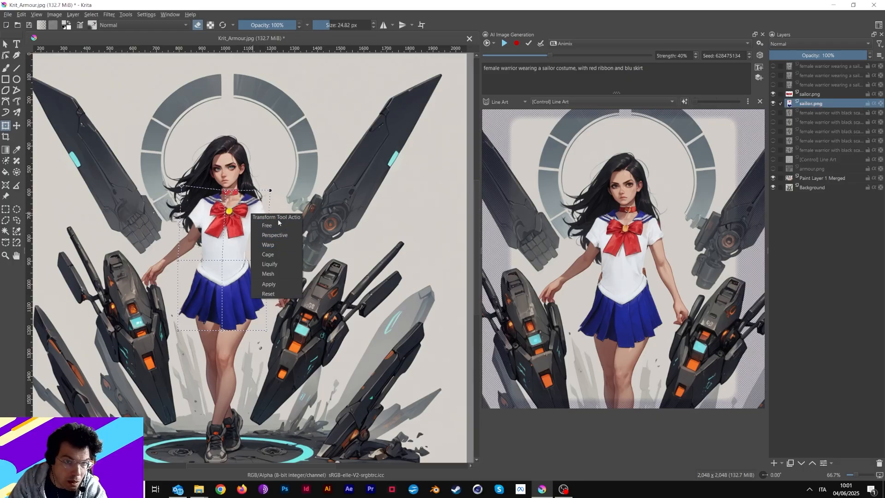
left_click(277, 246)
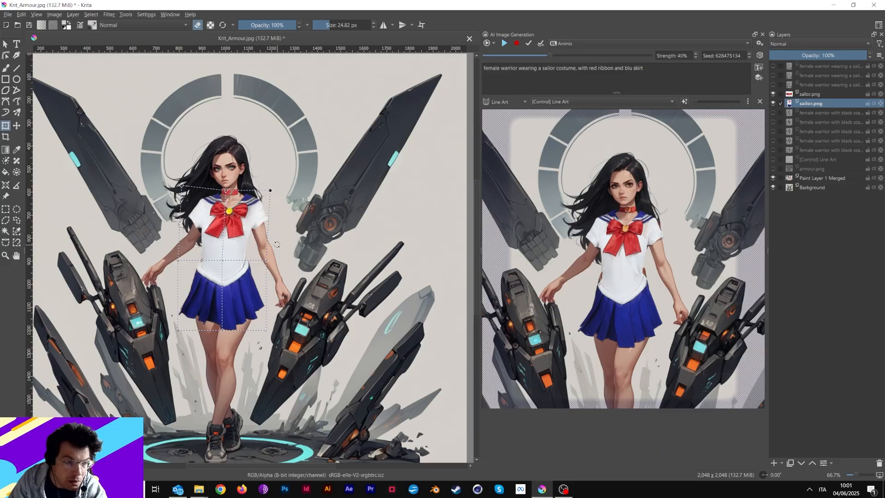
right_click(223, 233)
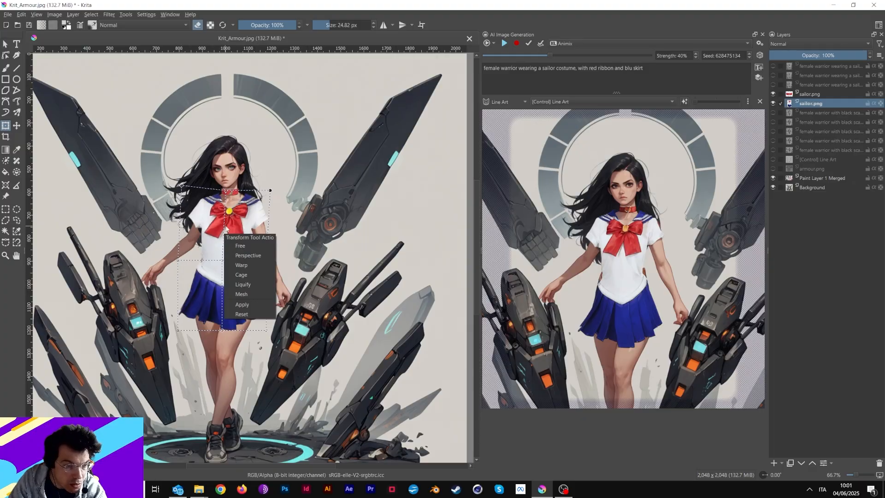
left_click(246, 210)
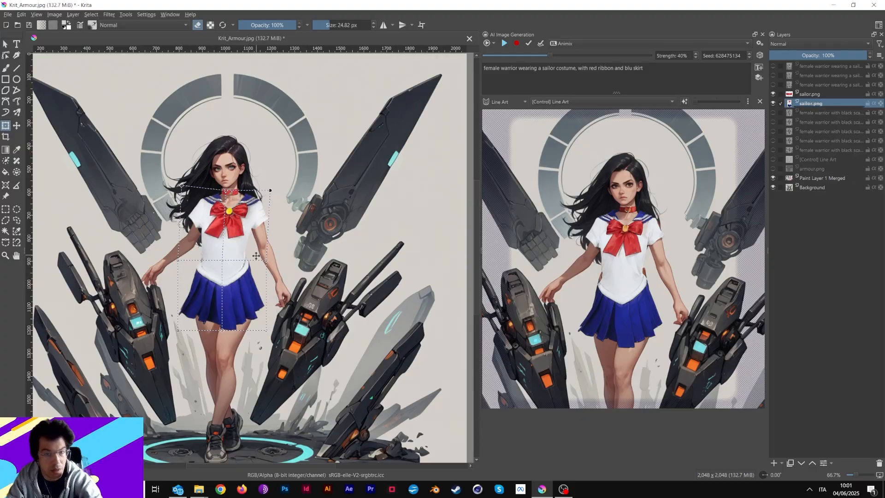
key("Return")
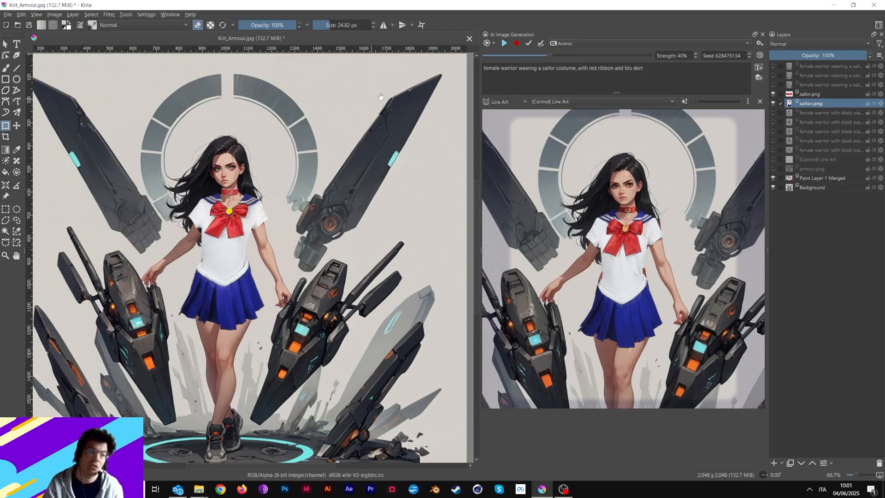
Run live generation on the whole image at 45% strength, then pause it
left_click(504, 44)
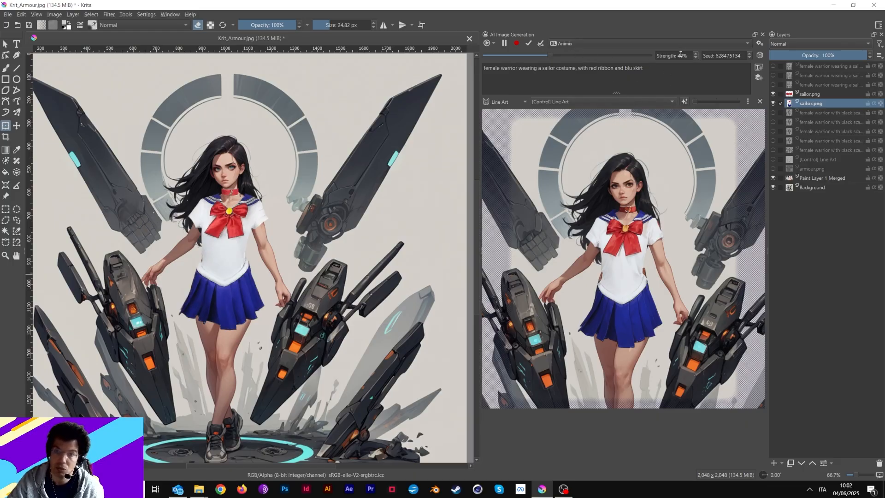
left_click(696, 54)
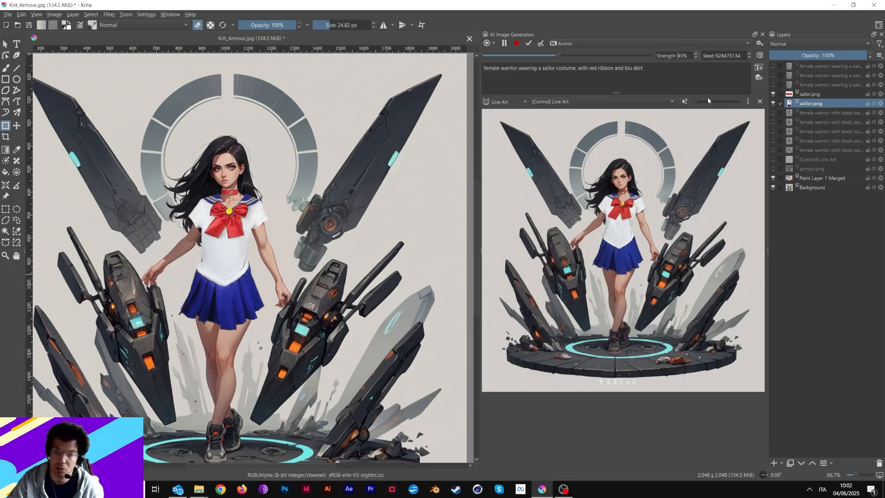
left_click(504, 43)
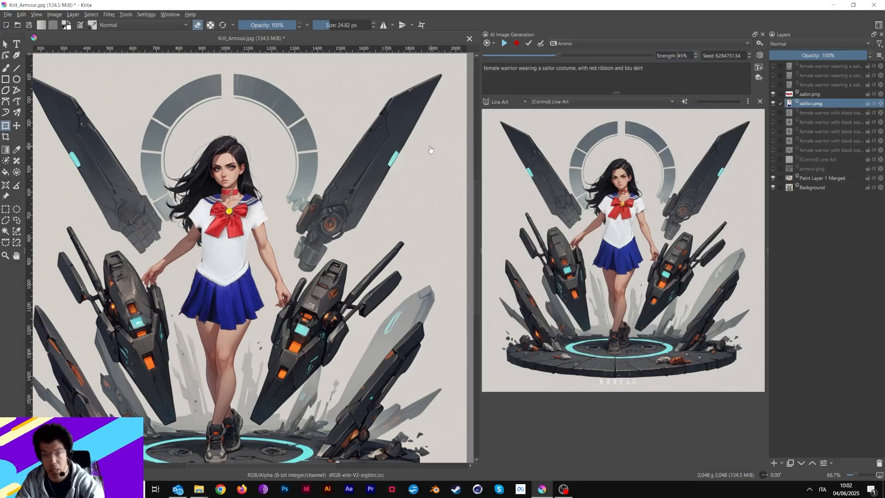
Live-generate a rectangular selection from the woman's head to just below her skirt and copy the paused result to a new layer
key("minus")
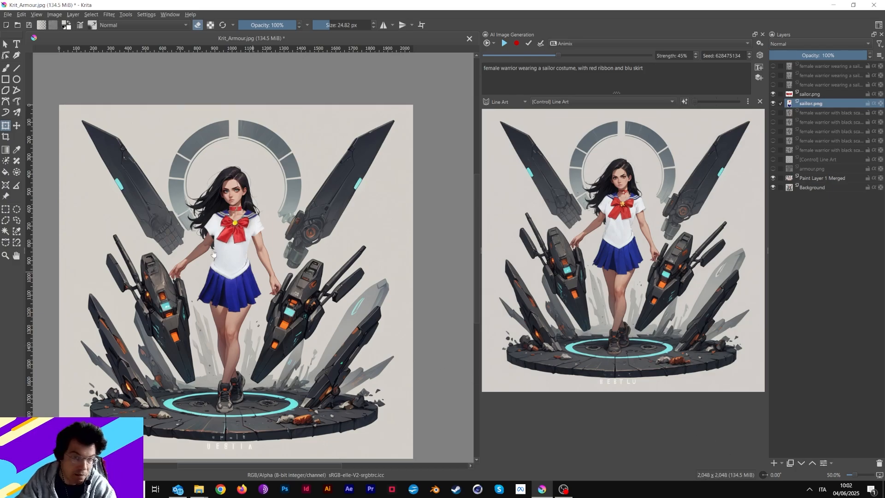
key("ctrl+r")
left_click_drag(137, 152, 311, 409)
left_click(228, 116)
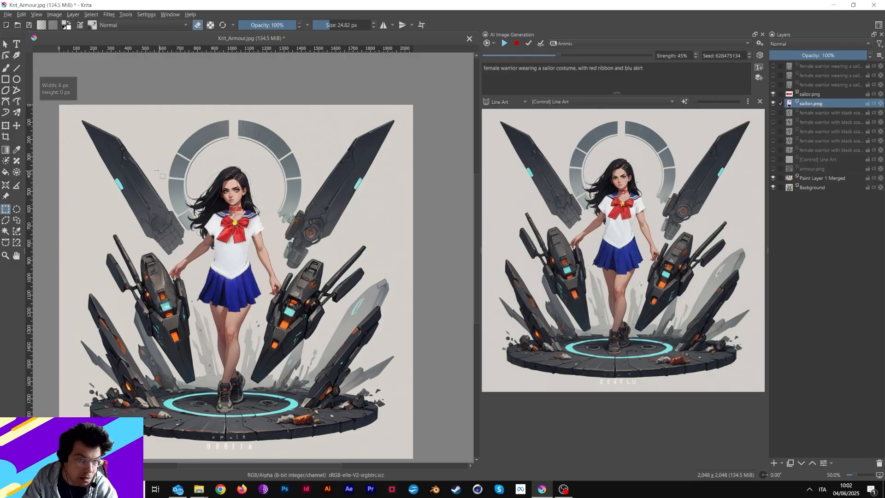
left_click_drag(149, 168, 305, 315)
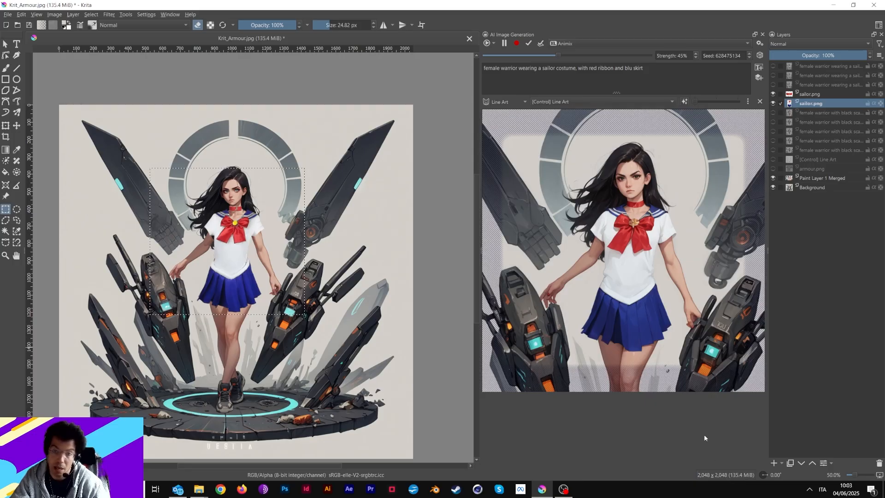
left_click(505, 43)
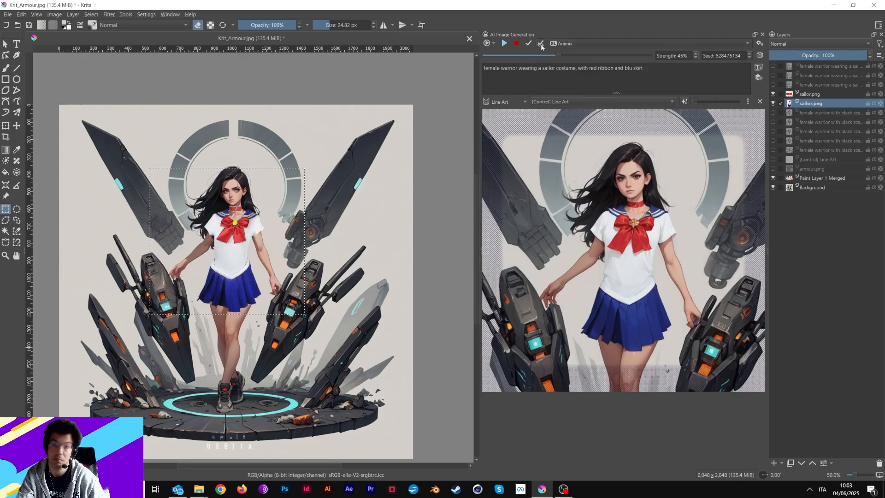
left_click(540, 43)
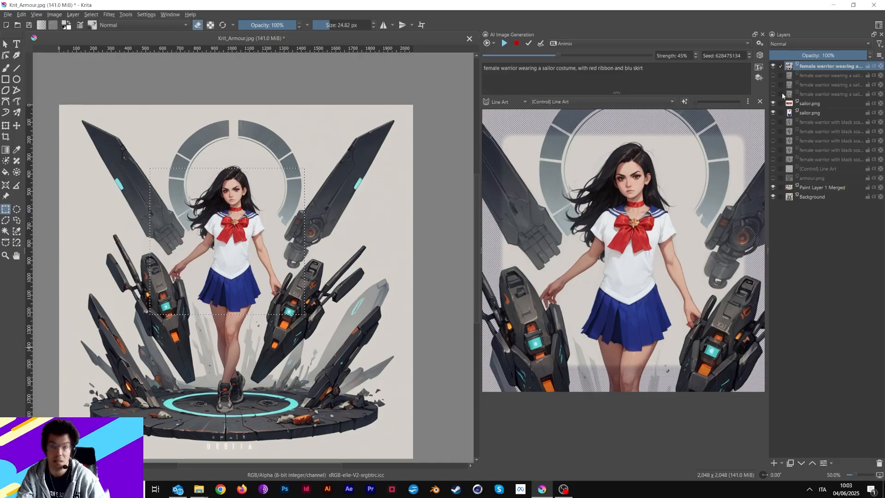
Show the three earlier generated sailor layers and compare the results by hiding the two topmost generated layers one after another
left_click_drag(772, 76, 772, 94)
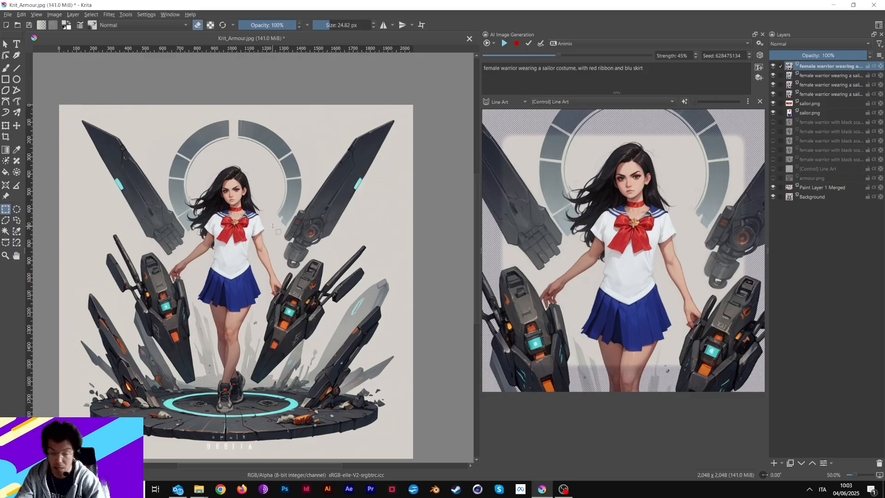
scroll(272, 226, "up", 1)
left_click_drag(272, 225, 338, 232)
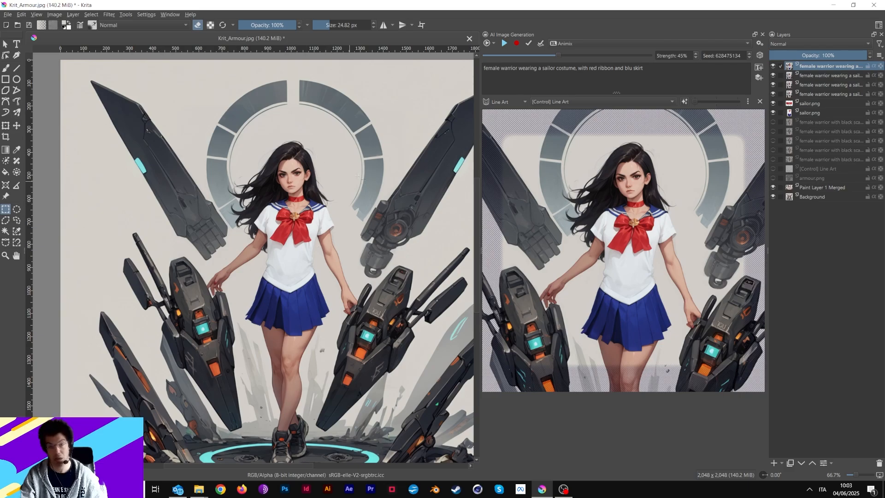
left_click(774, 66)
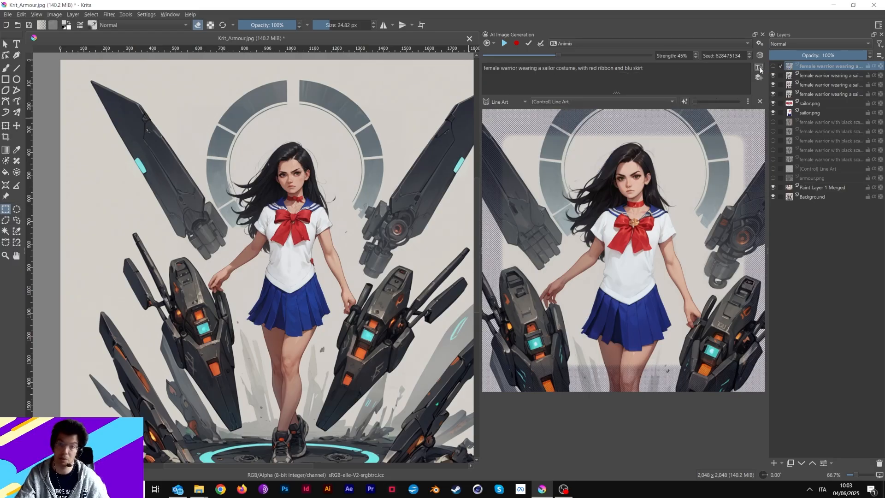
left_click(774, 75)
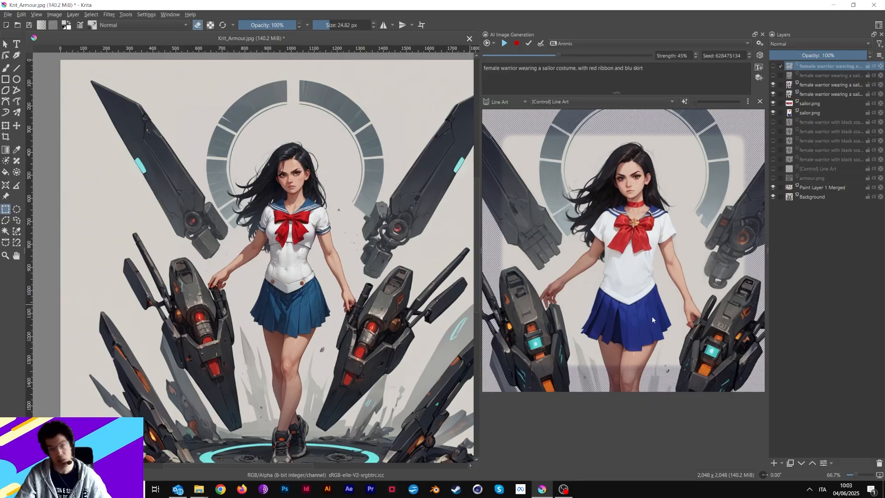
Move the lower sailor.png layer to the top of the layer stack, and hide it and the upper visible generated sailor layer
left_click_drag(810, 113, 811, 67)
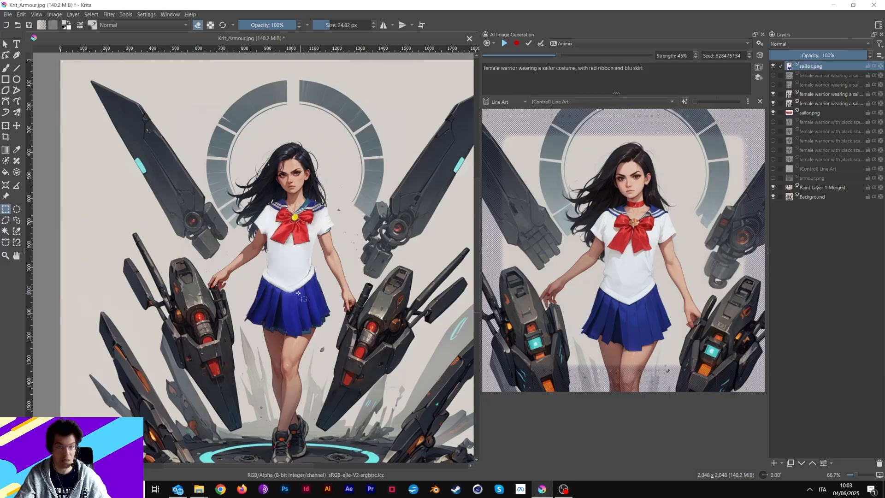
left_click(773, 66)
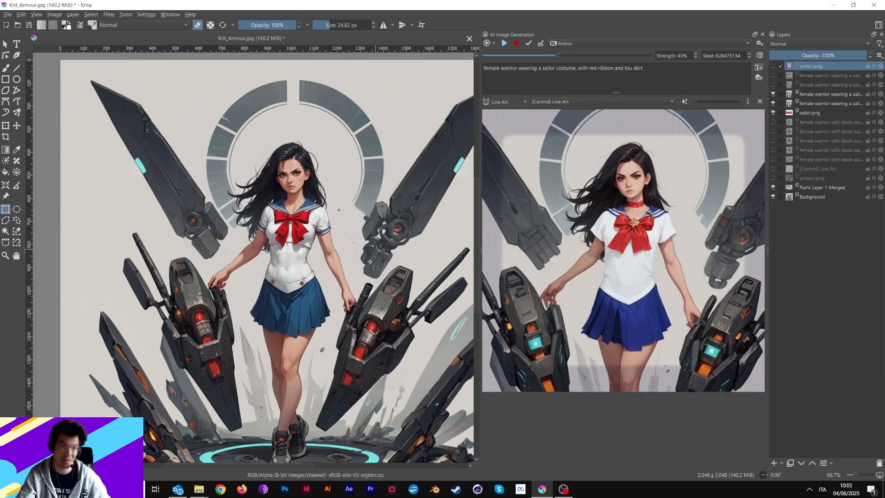
left_click(774, 94)
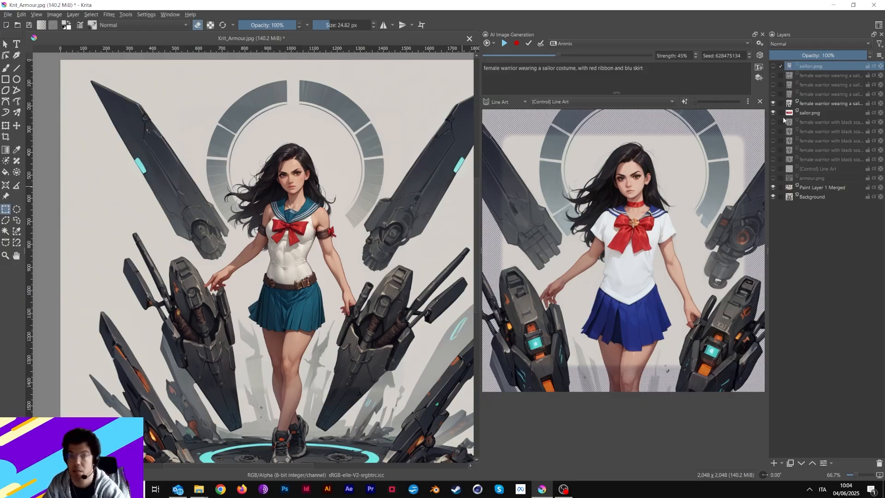
Toggle the last visible generated sailor layer to compare it, then hide it and the remaining sailor.png layer
left_click(774, 104)
left_click(773, 104)
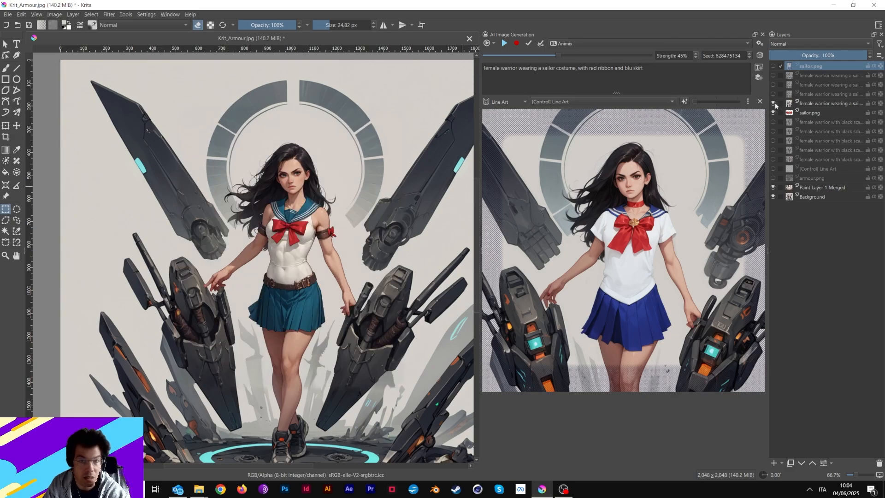
key("ctrl+minus")
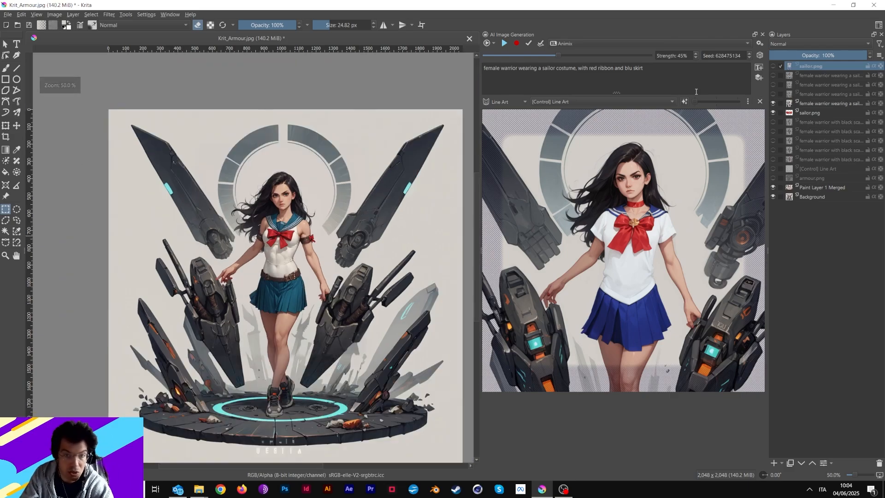
mouse_move(335, 286)
left_mouse_down()
mouse_move(307, 240)
mouse_move(341, 296)
left_mouse_up()
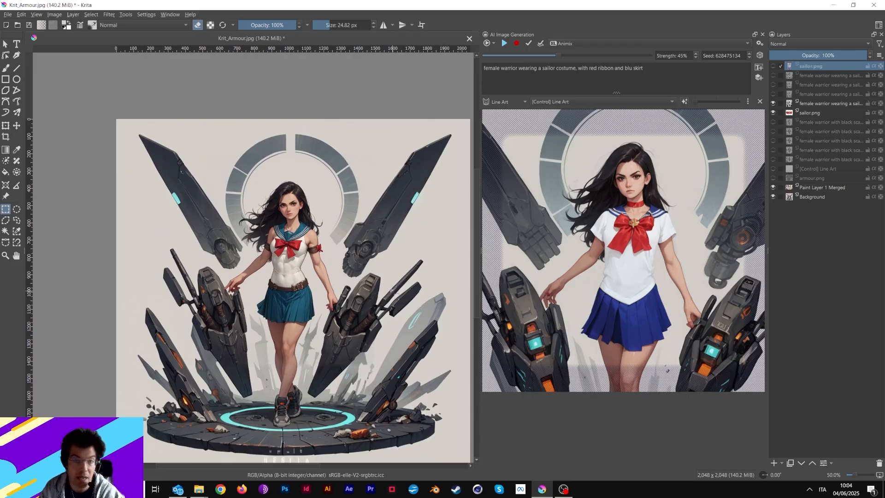
left_click_drag(399, 222, 350, 187)
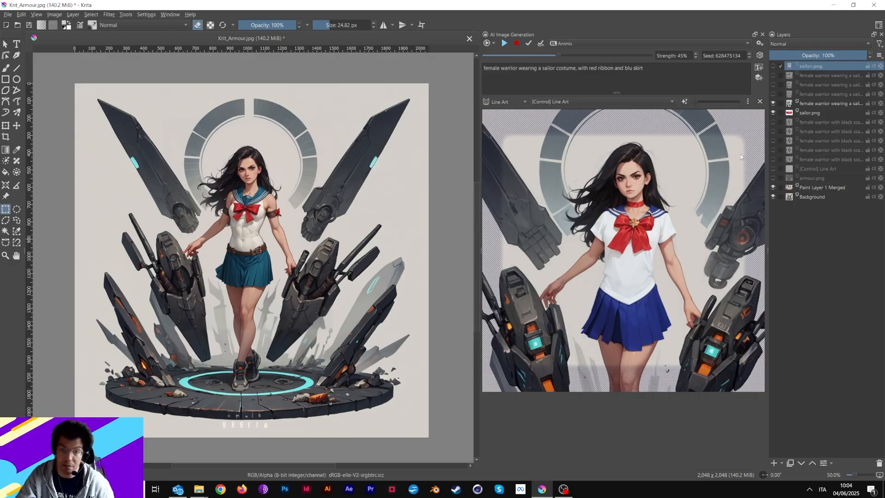
left_click(773, 112)
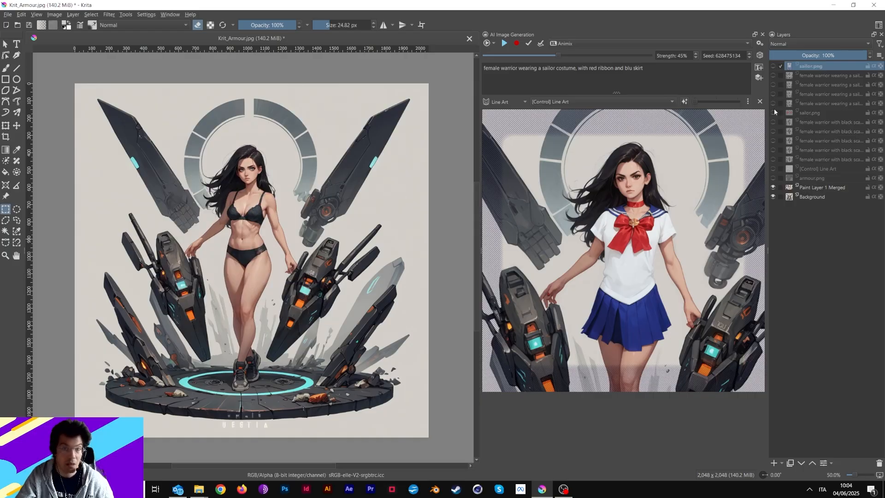